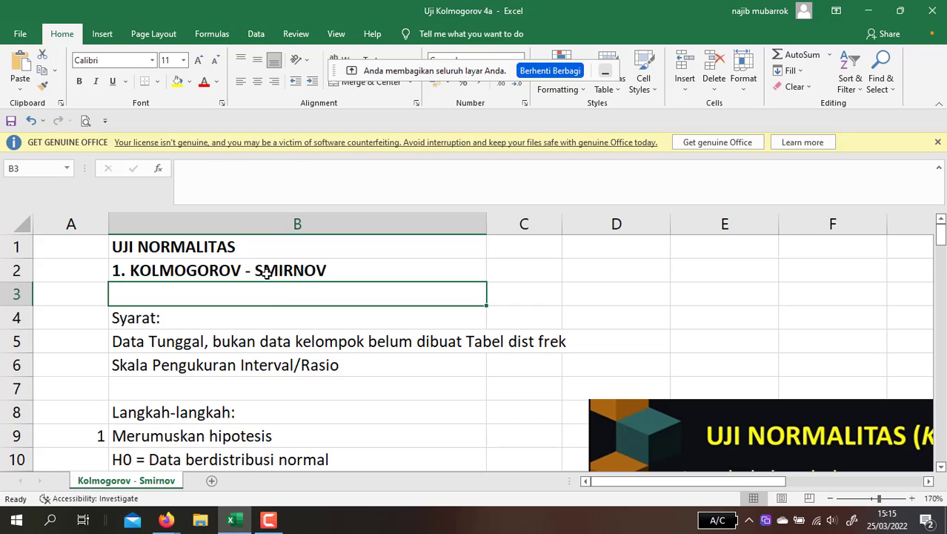
- Examine the Kolmogorov-Smirnov heading and the start of the normality test notes in column B
{"action": "left_click", "coordinate": [266, 272]}
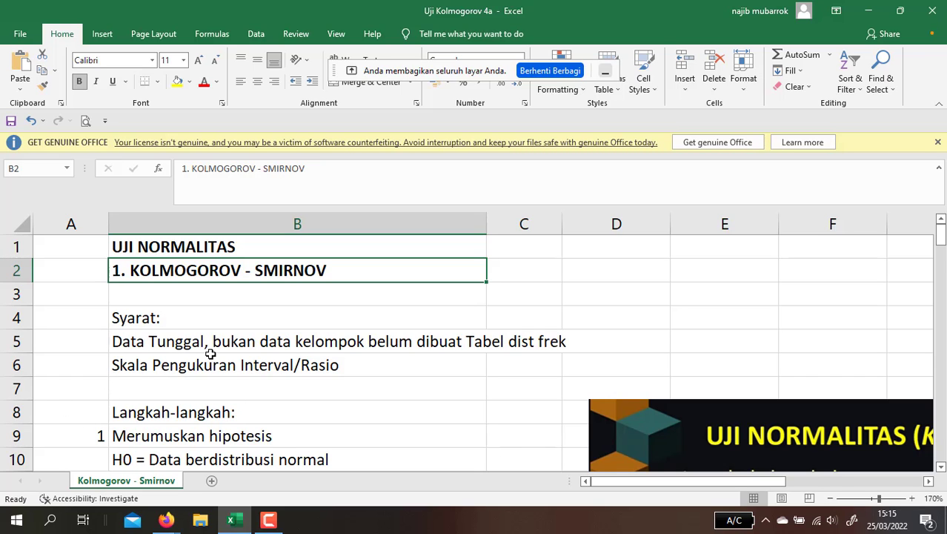
{"action": "scroll", "coordinate": [210, 356], "scroll_direction": "down", "scroll_amount": 1}
{"action": "scroll", "coordinate": [210, 356], "scroll_direction": "down", "scroll_amount": 3}
{"action": "scroll", "coordinate": [209, 358], "scroll_direction": "up", "scroll_amount": 3}
{"action": "scroll", "coordinate": [210, 359], "scroll_direction": "down", "scroll_amount": 1}
{"action": "scroll", "coordinate": [313, 292], "scroll_direction": "up", "scroll_amount": 1}
{"action": "left_click", "coordinate": [194, 306]}
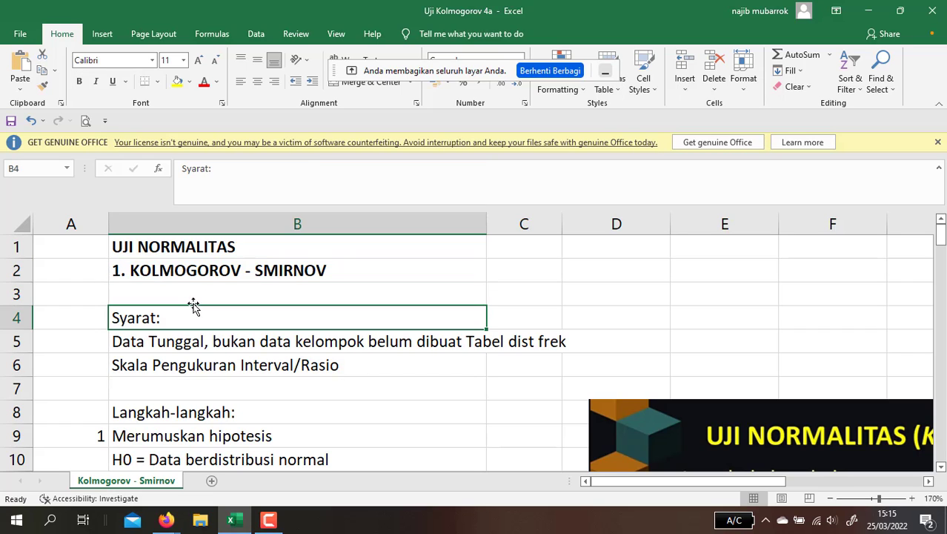
{"action": "left_click", "coordinate": [192, 289]}
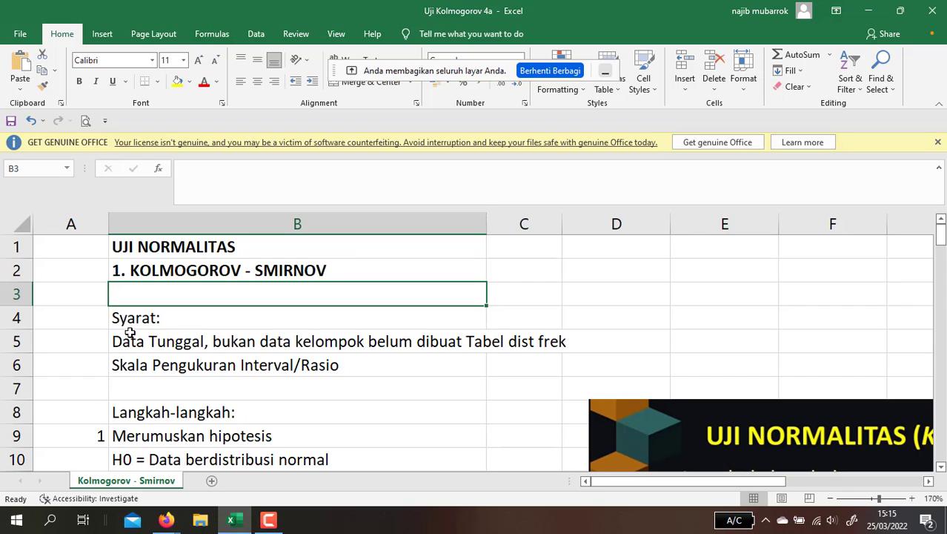
{"action": "key", "text": "Up"}
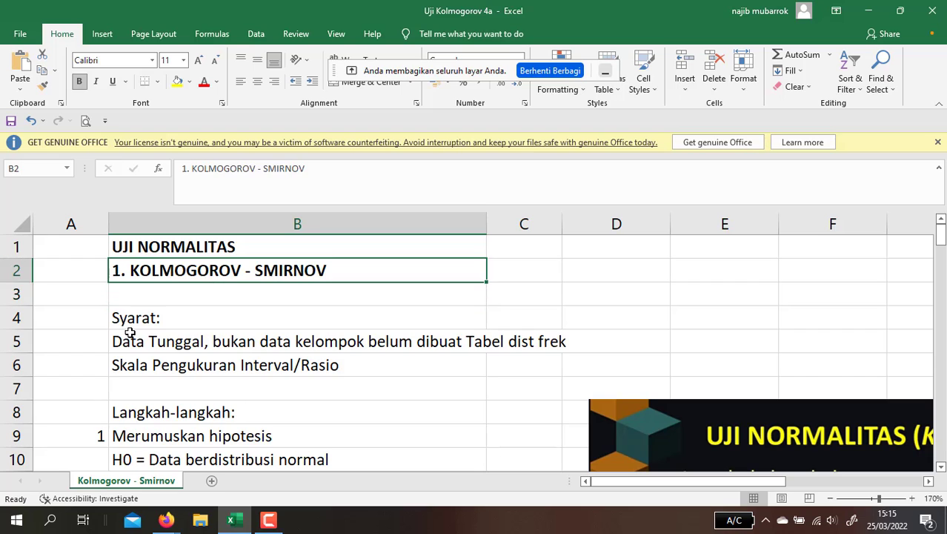
- Skim the normality test notes in column B from the heading down to the hypotheses and back
{"action": "key", "text": "Down"}
{"action": "key", "text": "Down"}
{"action": "key", "text": "Up"}
{"action": "key", "text": "Up"}
{"action": "key", "text": "Up"}
{"action": "key", "text": "Down"}
{"action": "key", "text": "Down"}
{"action": "key", "text": "Down"}
{"action": "key", "text": "Down"}
{"action": "key", "text": "Down"}
{"action": "key", "text": "Down"}
{"action": "key", "text": "Down"}
{"action": "key", "text": "Down"}
{"action": "key", "text": "Down"}
{"action": "key", "text": "Down"}
{"action": "key", "text": "Down"}
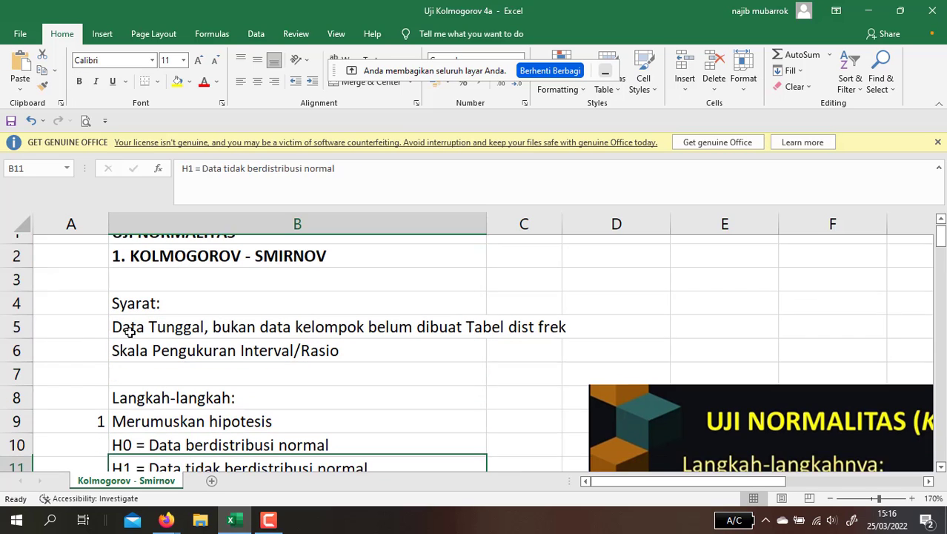
{"action": "key", "text": "Up"}
{"action": "key", "text": "Up"}
{"action": "key", "text": "Up"}
{"action": "key", "text": "Up"}
{"action": "key", "text": "Up"}
{"action": "key", "text": "Up"}
{"action": "key", "text": "Up"}
{"action": "key", "text": "Up"}
{"action": "key", "text": "Up"}
{"action": "key", "text": "Up"}
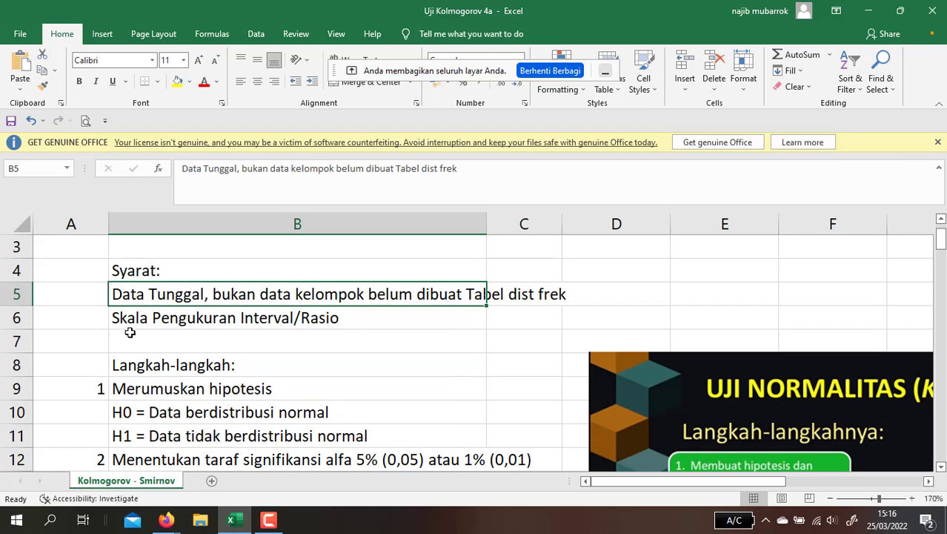
- Read the test requirements under Syarat in B4:B6, covering ungrouped data and the measurement scale
{"action": "key", "text": "Down"}
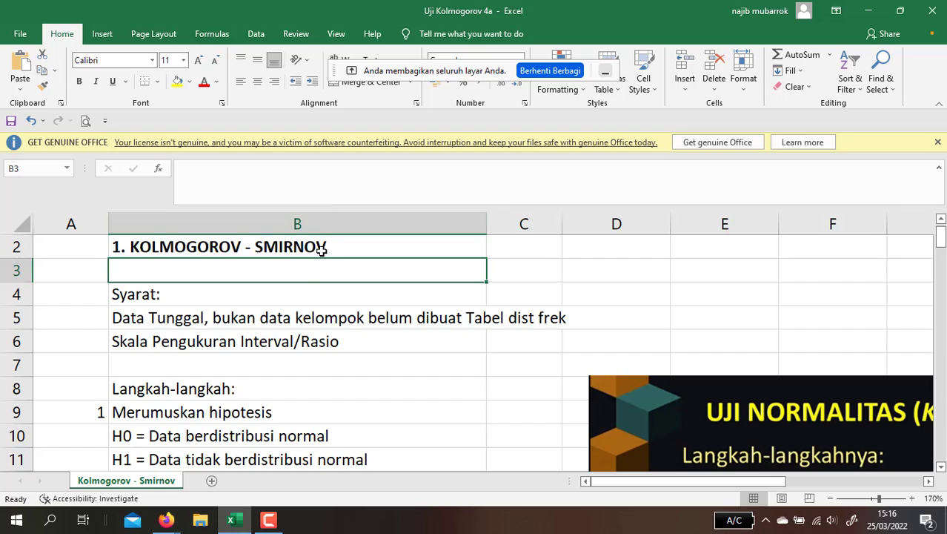
{"action": "left_click", "coordinate": [280, 297]}
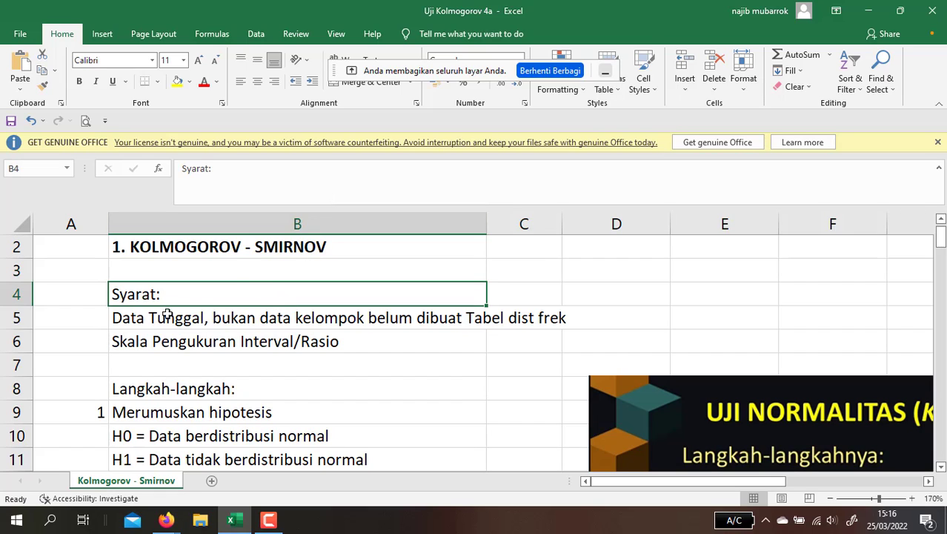
{"action": "left_click", "coordinate": [161, 320]}
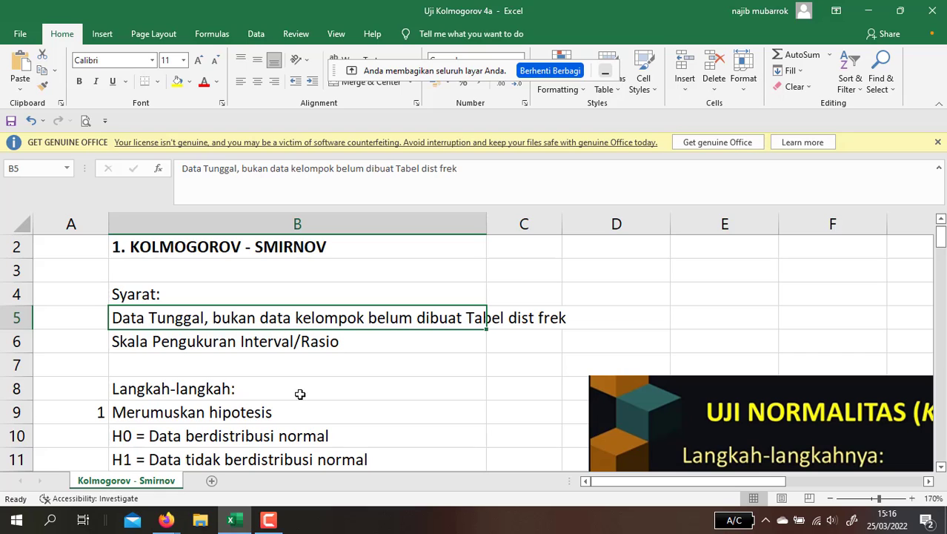
{"action": "left_click", "coordinate": [152, 338]}
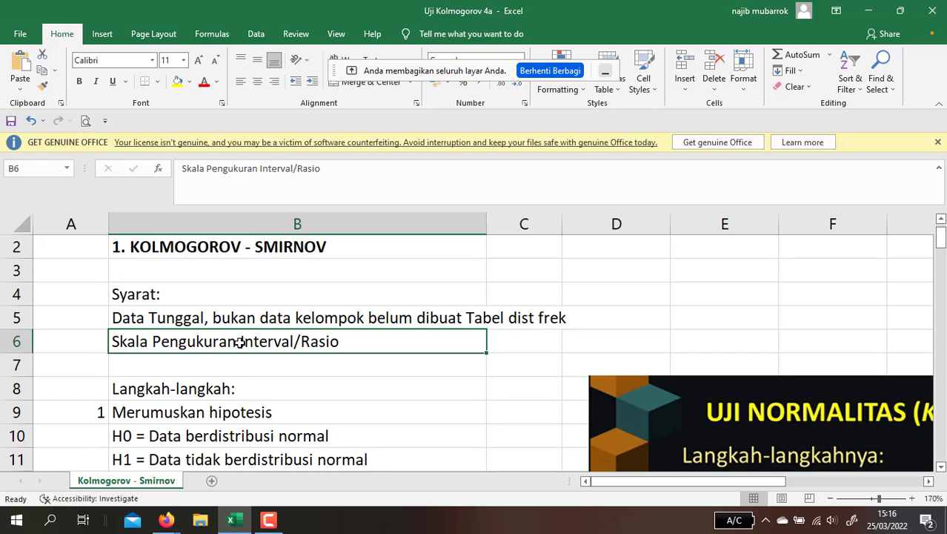
{"action": "scroll", "coordinate": [349, 337], "scroll_direction": "down", "scroll_amount": 1}
{"action": "scroll", "coordinate": [345, 296], "scroll_direction": "up", "scroll_amount": 2}
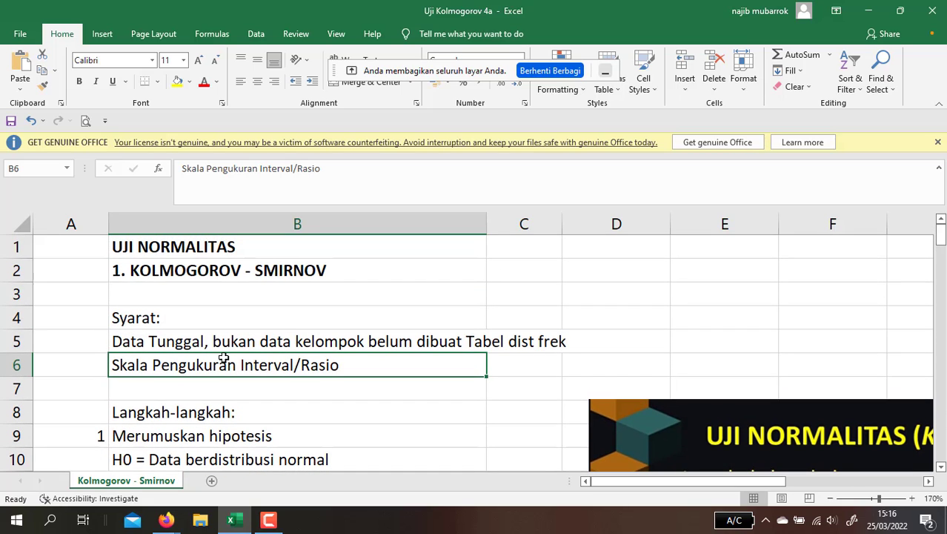
{"action": "left_click", "coordinate": [151, 345]}
{"action": "left_click", "coordinate": [169, 369]}
- Review the first procedure step under Langkah-langkah, reading the H0 and H1 hypotheses in B9:B11
{"action": "left_click", "coordinate": [207, 406]}
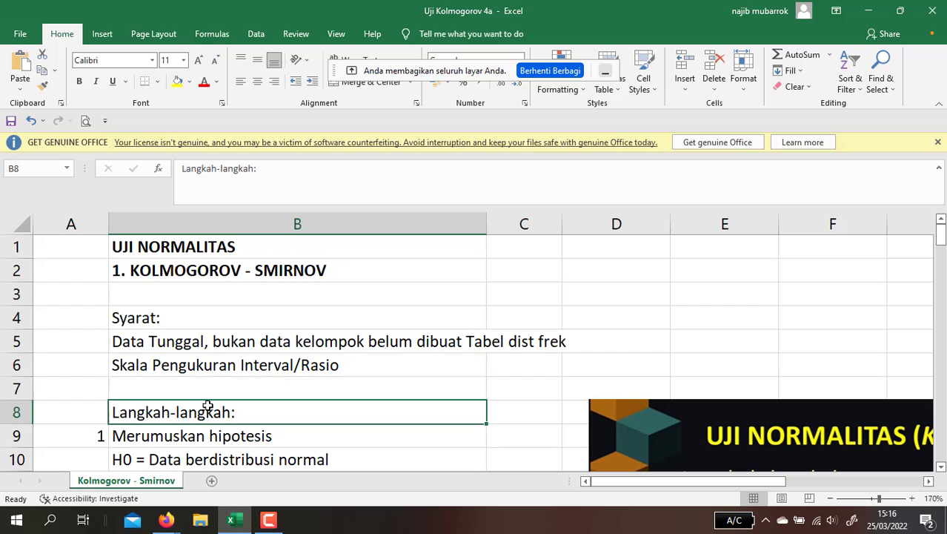
{"action": "scroll", "coordinate": [293, 370], "scroll_direction": "down", "scroll_amount": 1}
{"action": "scroll", "coordinate": [294, 370], "scroll_direction": "up", "scroll_amount": 1}
{"action": "key", "text": "Down"}
{"action": "key", "text": "Down"}
{"action": "key", "text": "Down"}
{"action": "key", "text": "Down"}
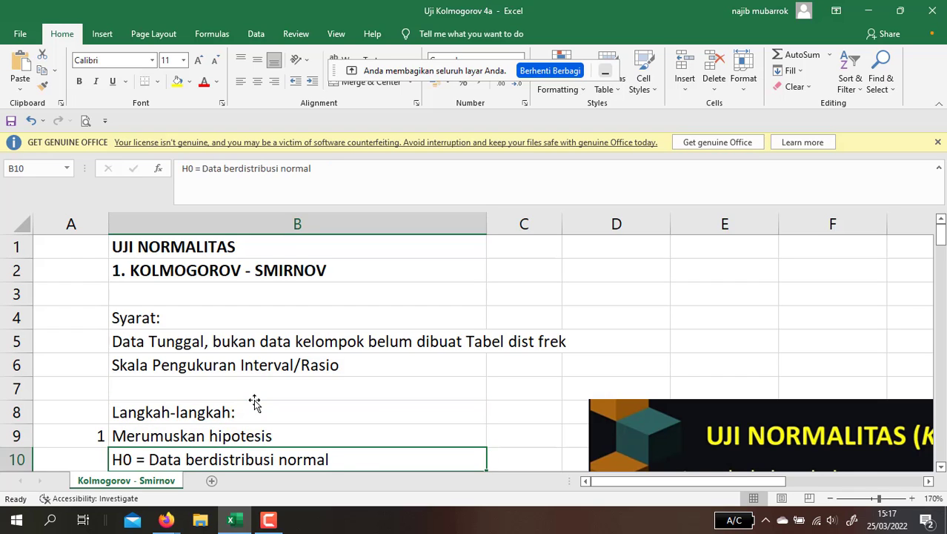
{"action": "key", "text": "Up"}
{"action": "key", "text": "Up"}
{"action": "key", "text": "Up"}
{"action": "key", "text": "Up"}
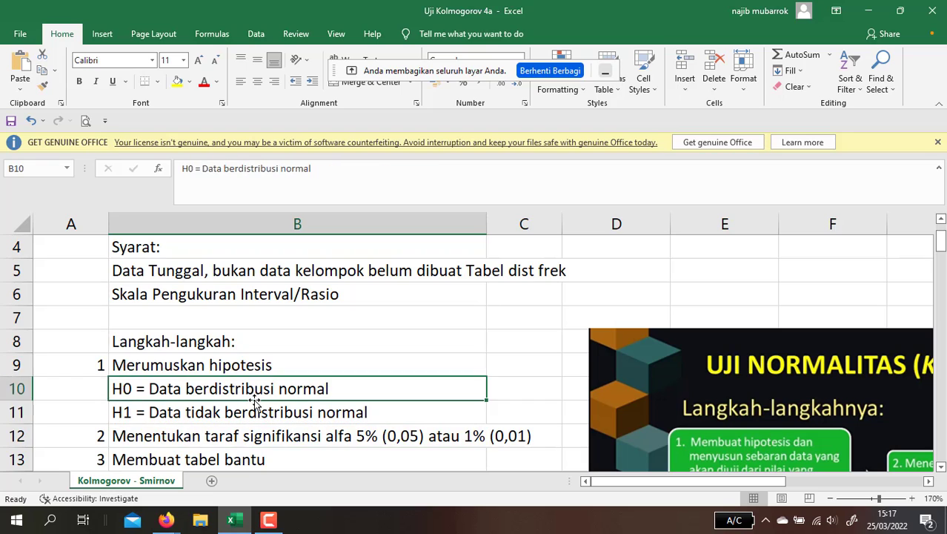
{"action": "key", "text": "Down"}
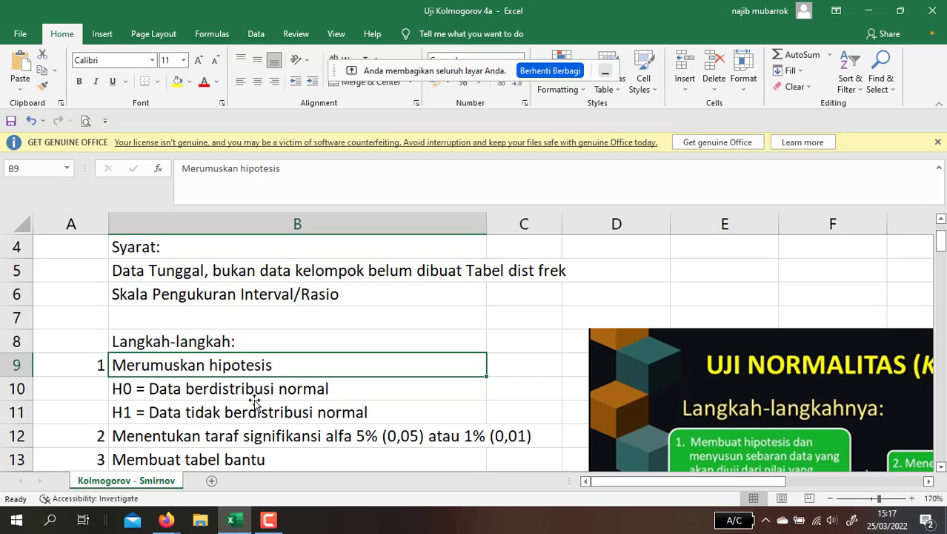
{"action": "key", "text": "Down"}
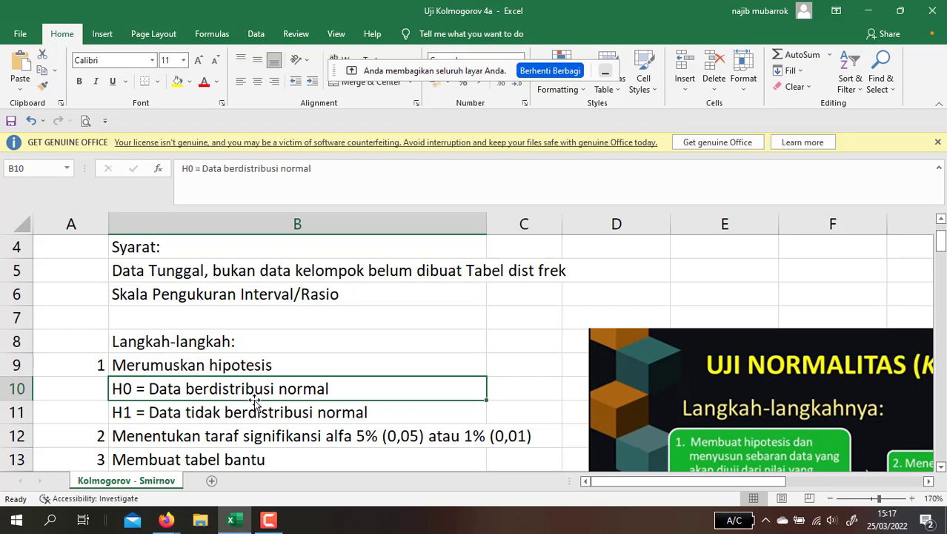
{"action": "key", "text": "Up"}
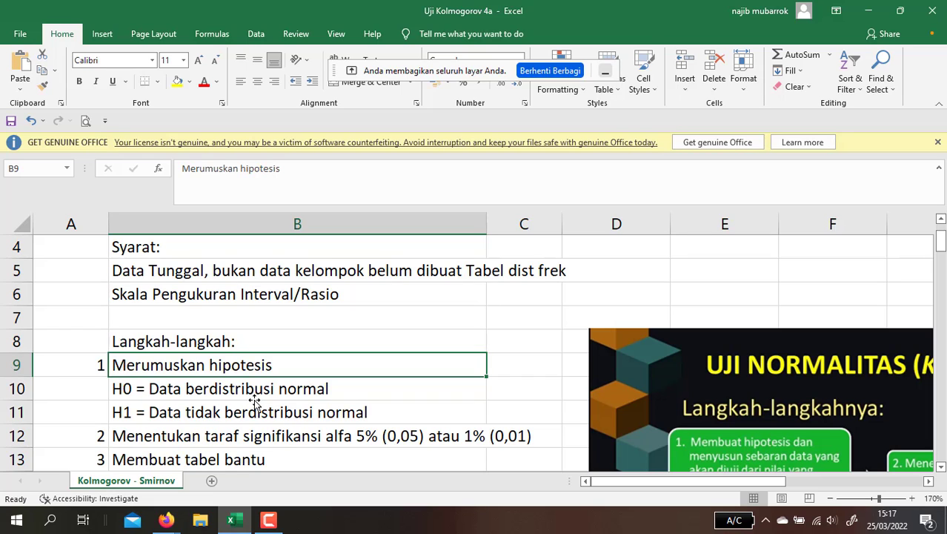
{"action": "key", "text": "Down"}
{"action": "key", "text": "Up"}
{"action": "key", "text": "Down"}
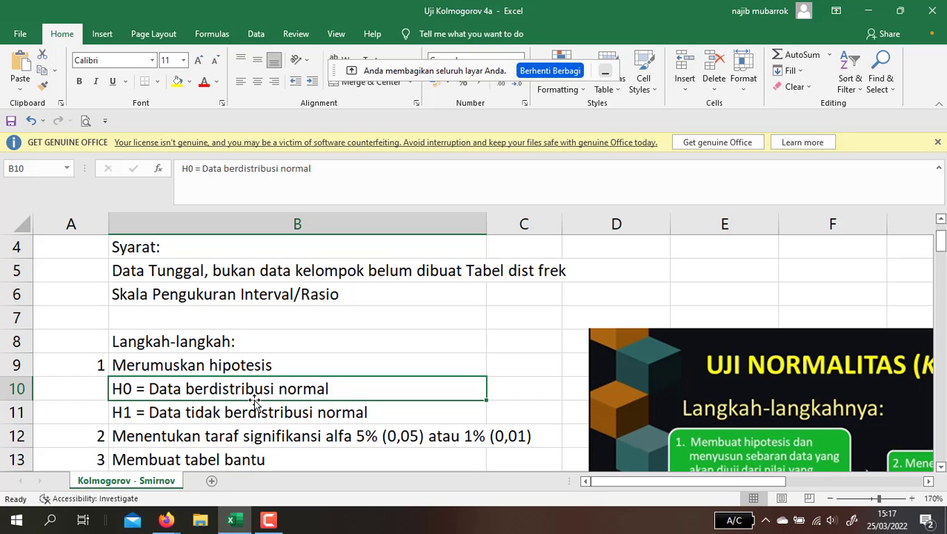
{"action": "key", "text": "Down"}
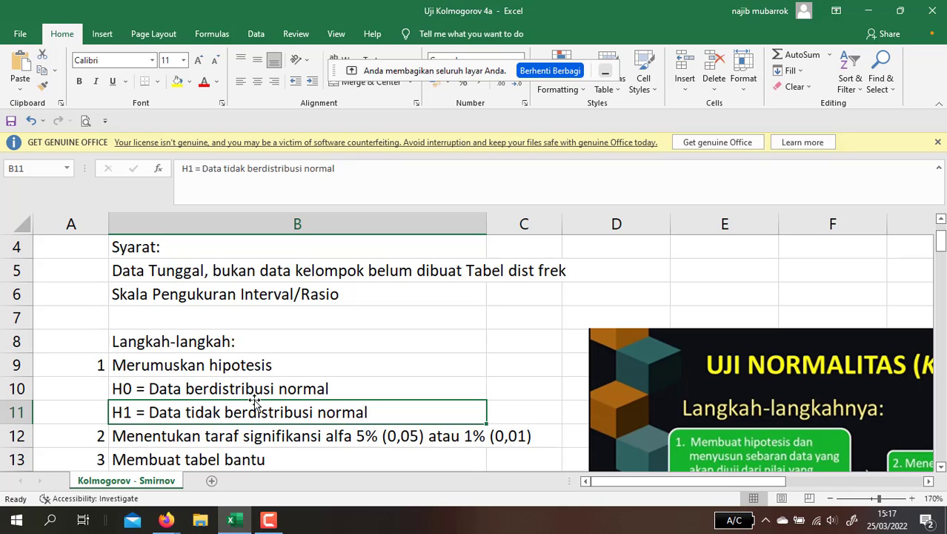
{"action": "key", "text": "Up"}
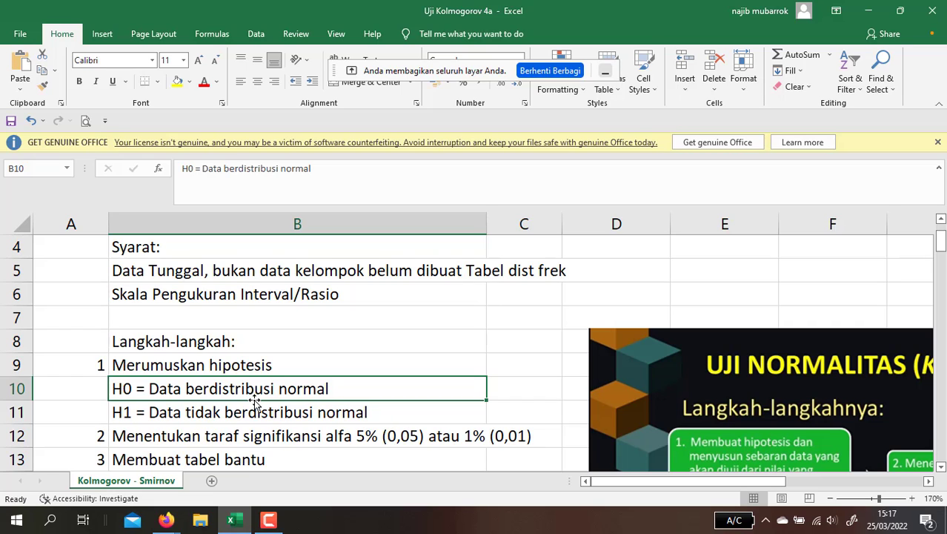
{"action": "key", "text": "Down"}
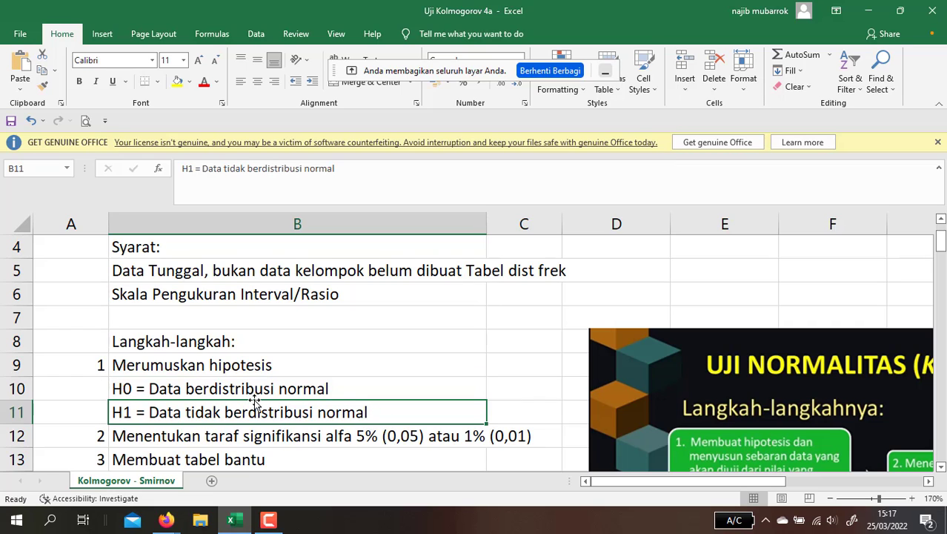
- Read the second procedure step in B12 on choosing the significance level
{"action": "key", "text": "Down"}
{"action": "key", "text": "Up"}
{"action": "key", "text": "Down"}
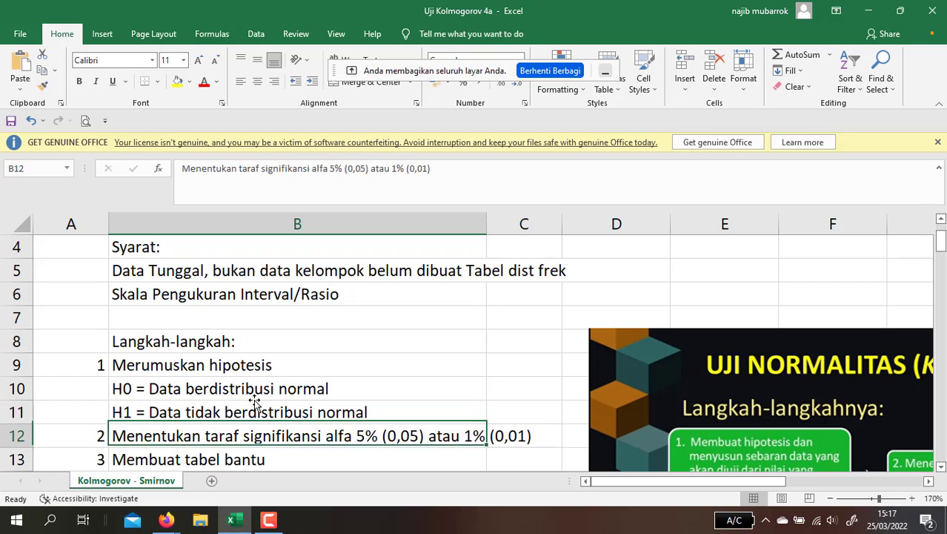
{"action": "key", "text": "Up"}
{"action": "key", "text": "Down"}
{"action": "key", "text": "Down"}
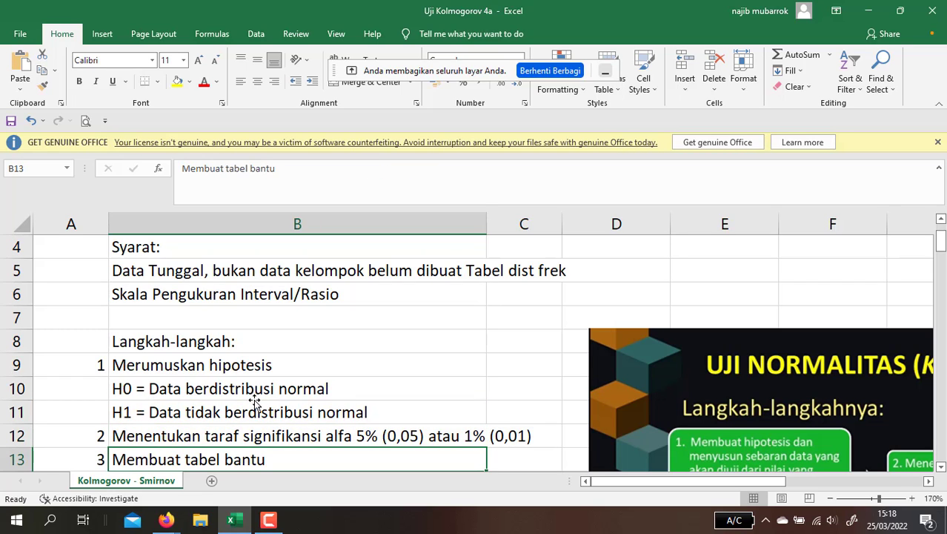
{"action": "key", "text": "Up"}
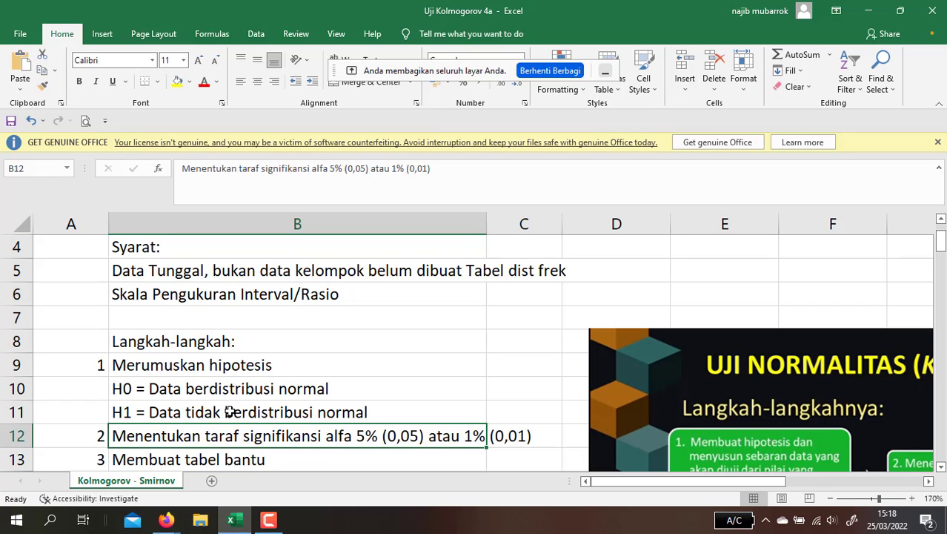
- Review the third and fourth procedure steps in B13:B14, on the helper table and the rejection criteria
{"action": "key", "text": "Down"}
{"action": "key", "text": "Down"}
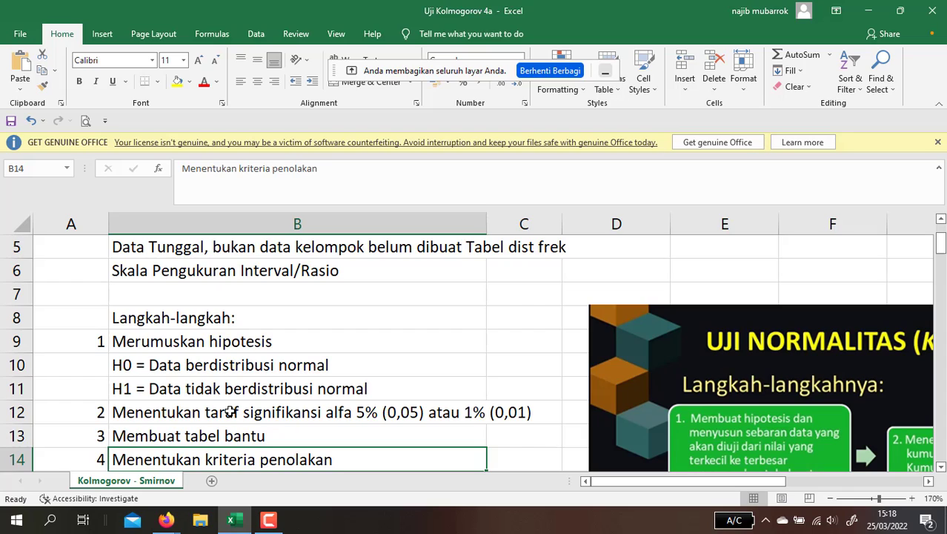
{"action": "key", "text": "Up"}
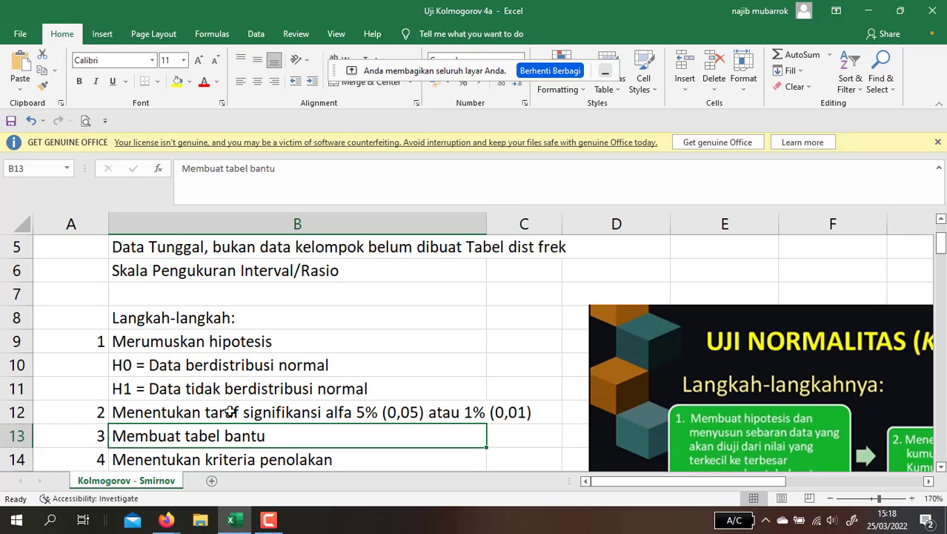
{"action": "key", "text": "Down"}
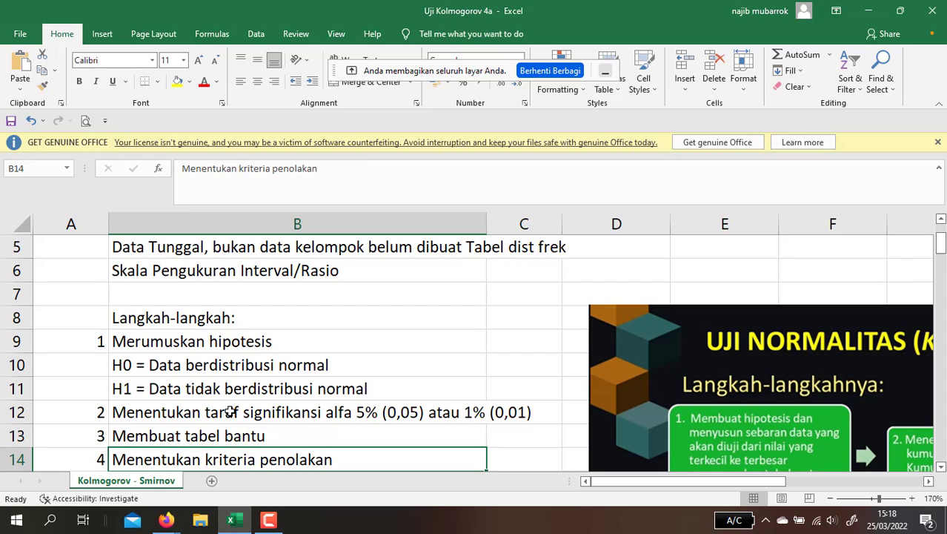
{"action": "key", "text": "Up"}
{"action": "key", "text": "Down"}
{"action": "key", "text": "Up"}
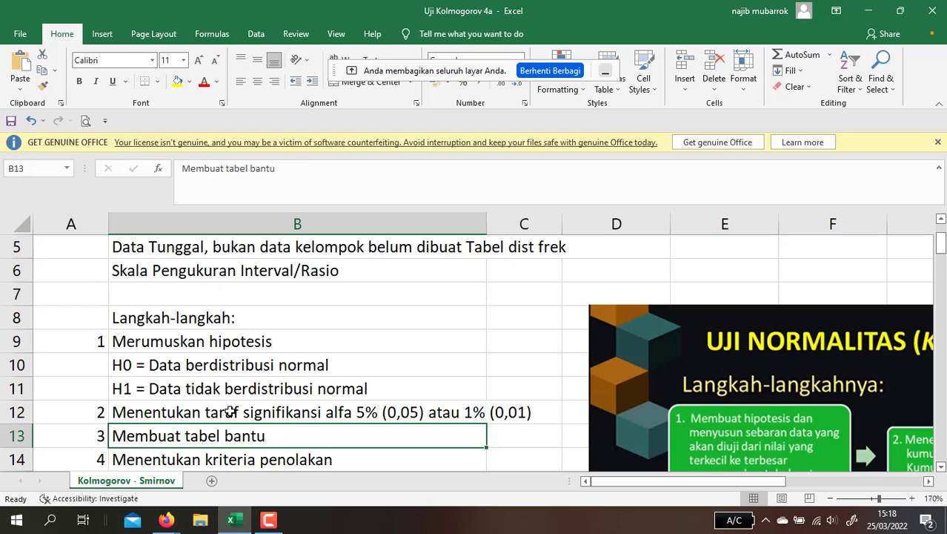
{"action": "key", "text": "Down"}
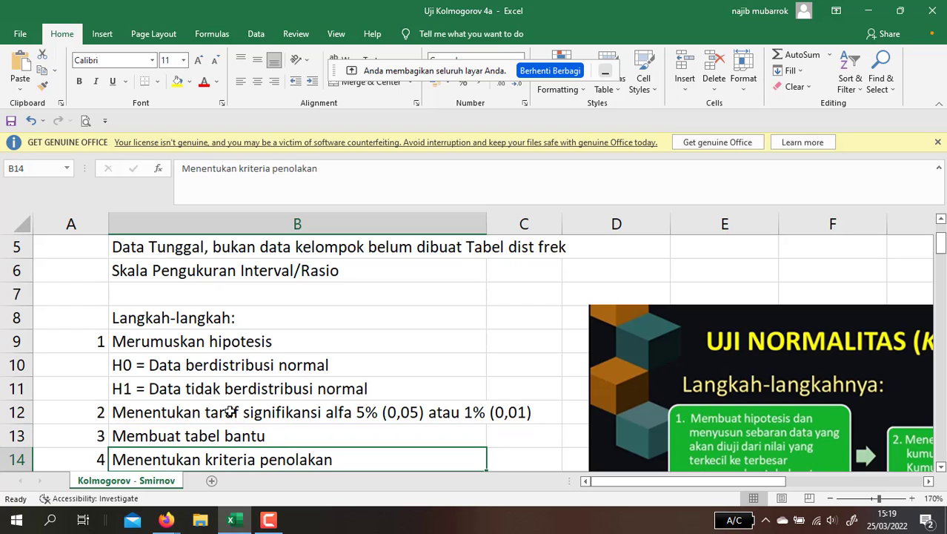
{"action": "key", "text": "Down"}
{"action": "key", "text": "Up"}
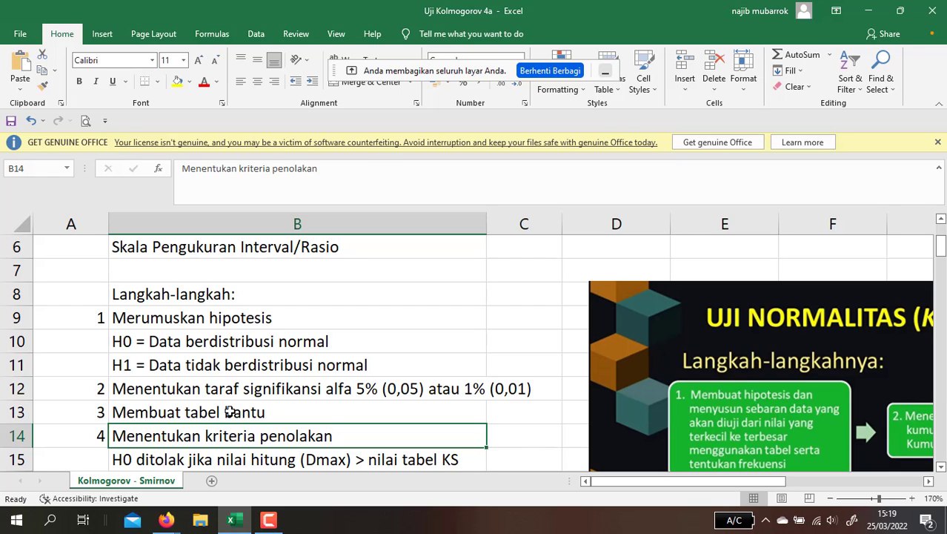
- Examine the H0 rejection and acceptance rules in B15:B19, focusing on the Dmax comparison with the KS table value
{"action": "key", "text": "Down"}
{"action": "key", "text": "Down"}
{"action": "key", "text": "Down"}
{"action": "key", "text": "Down"}
{"action": "key", "text": "Down"}
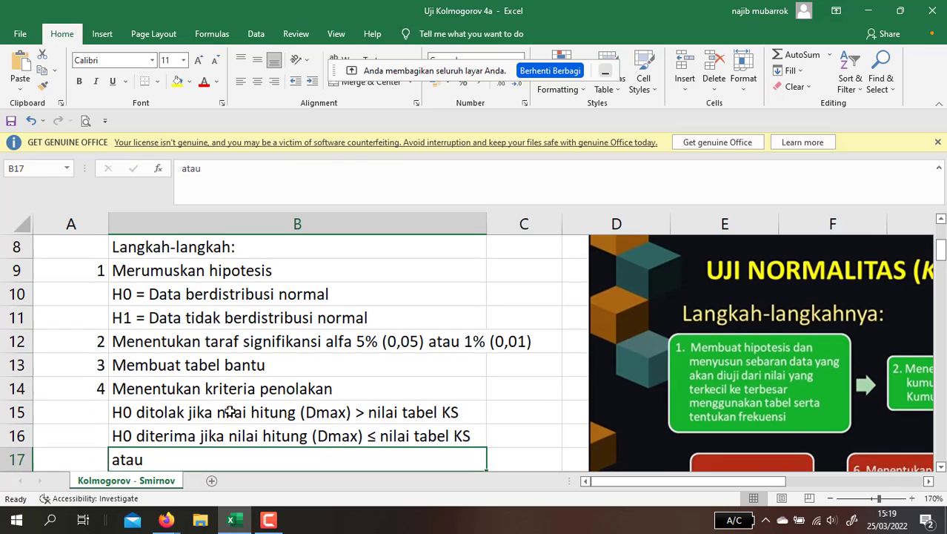
{"action": "key", "text": "Down"}
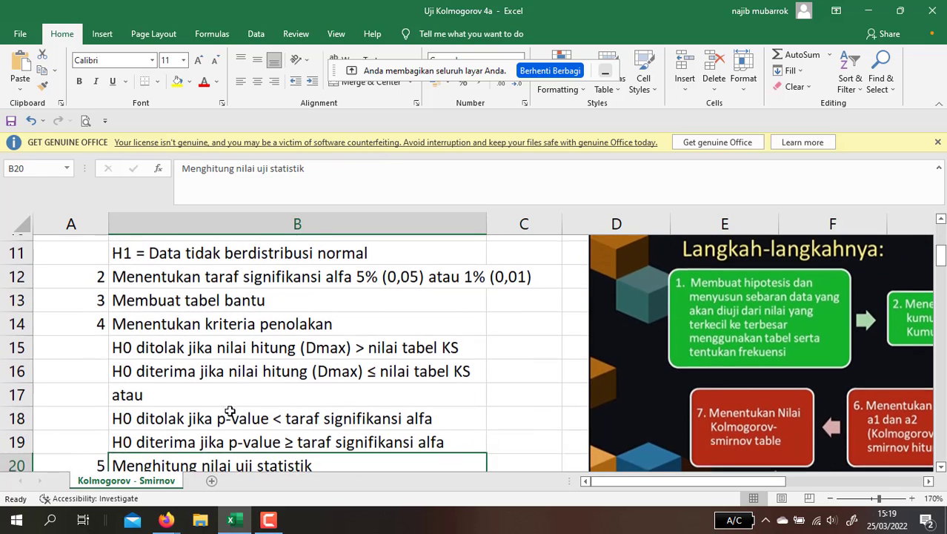
{"action": "key", "text": "Up"}
{"action": "key", "text": "Up"}
{"action": "key", "text": "Up"}
{"action": "key", "text": "Up"}
{"action": "key", "text": "Up"}
{"action": "key", "text": "Up"}
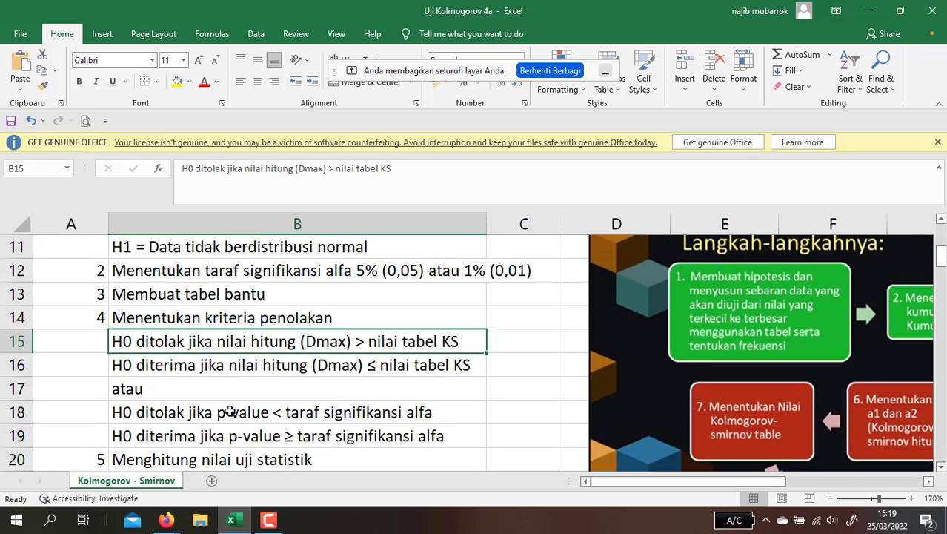
{"action": "key", "text": "Down"}
{"action": "key", "text": "Down"}
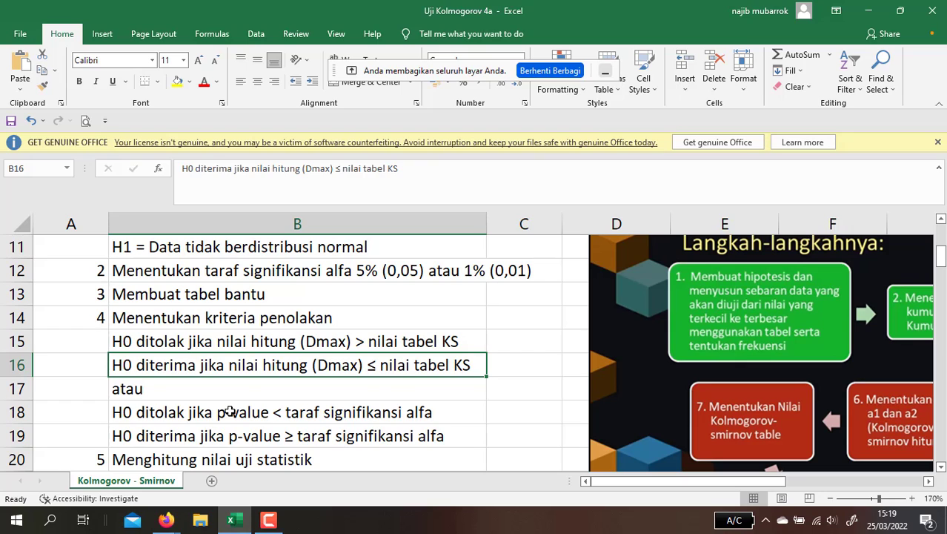
{"action": "left_click", "coordinate": [257, 342]}
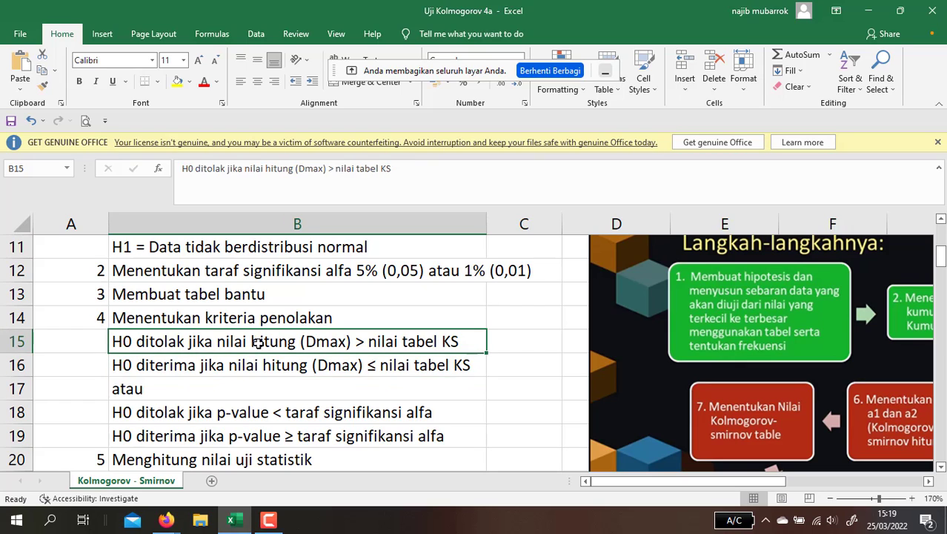
- Compare the Dmax-based H0 rules in B15:B16 with the alternative p-value rules in B18:B19
{"action": "key", "text": "Down"}
{"action": "left_click", "coordinate": [257, 342]}
{"action": "key", "text": "Down"}
{"action": "left_click", "coordinate": [257, 342]}
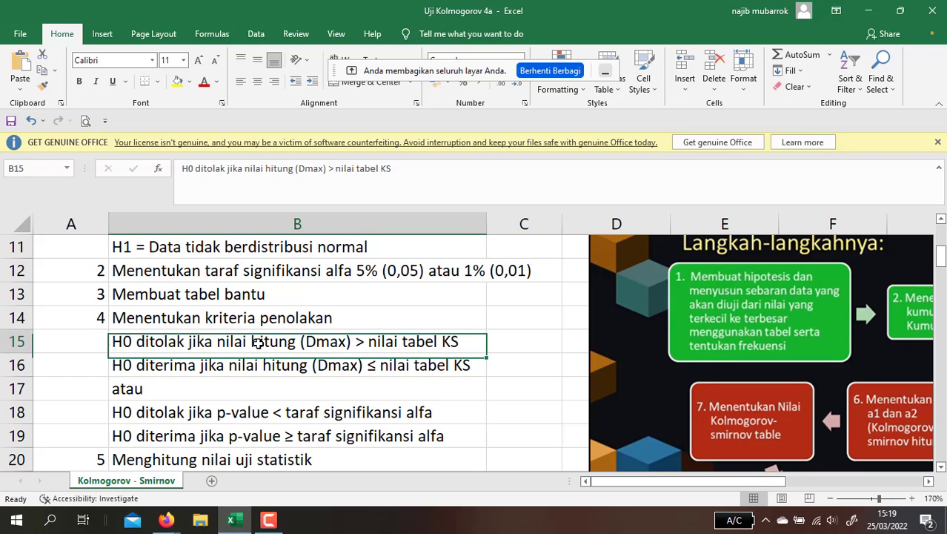
{"action": "key", "text": "Down"}
{"action": "key", "text": "Down"}
{"action": "key", "text": "Down"}
{"action": "key", "text": "Down"}
{"action": "key", "text": "Up"}
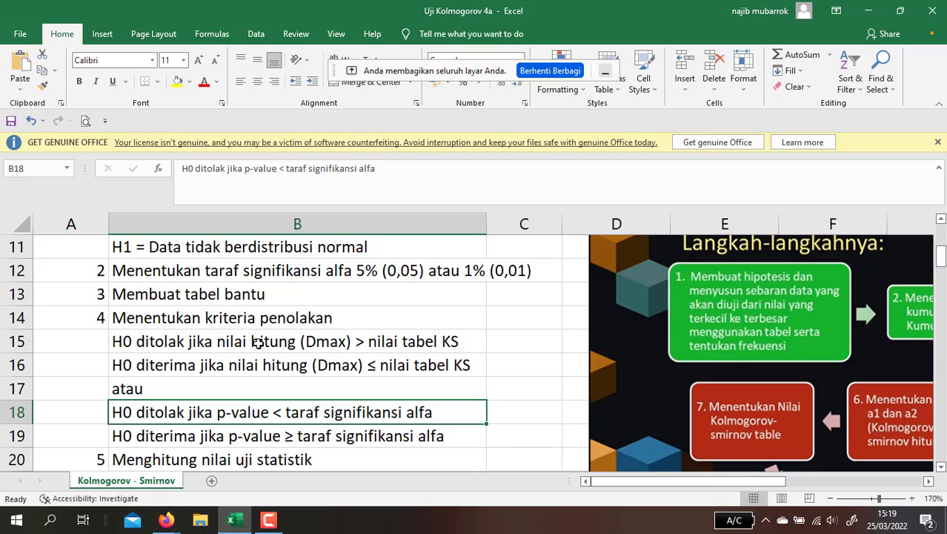
{"action": "key", "text": "Down"}
{"action": "key", "text": "Up"}
{"action": "key", "text": "Up"}
{"action": "key", "text": "Up"}
{"action": "key", "text": "Up"}
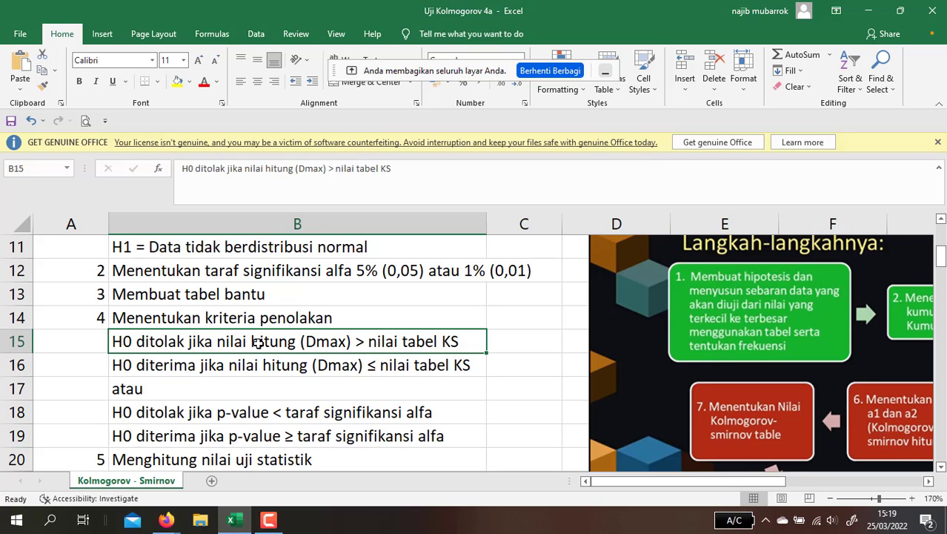
{"action": "key", "text": "Down"}
{"action": "key", "text": "Up"}
- Read the H0 acceptance rule for Dmax in B16, through to the alternative marker "atau" in B17
{"action": "left_click", "coordinate": [160, 366]}
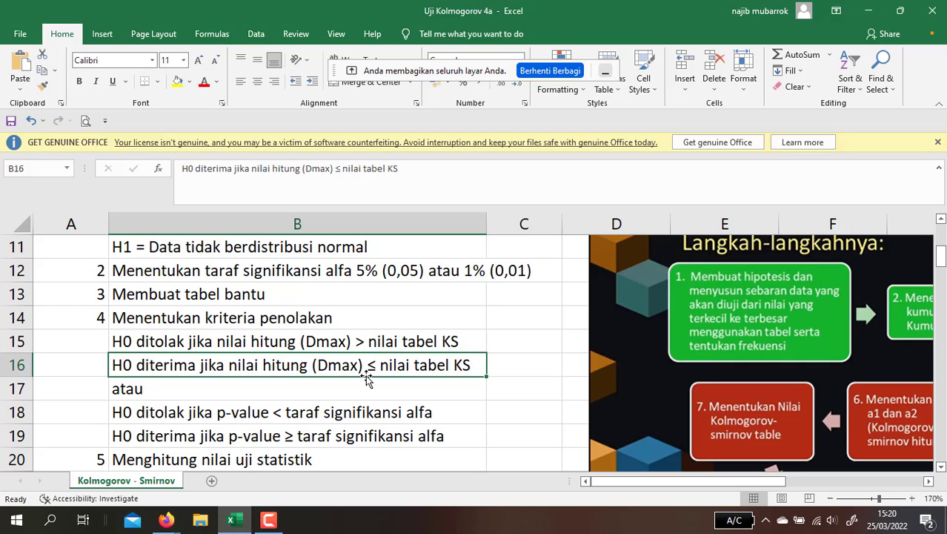
{"action": "key", "text": "Up"}
{"action": "key", "text": "Down"}
{"action": "key", "text": "Down"}
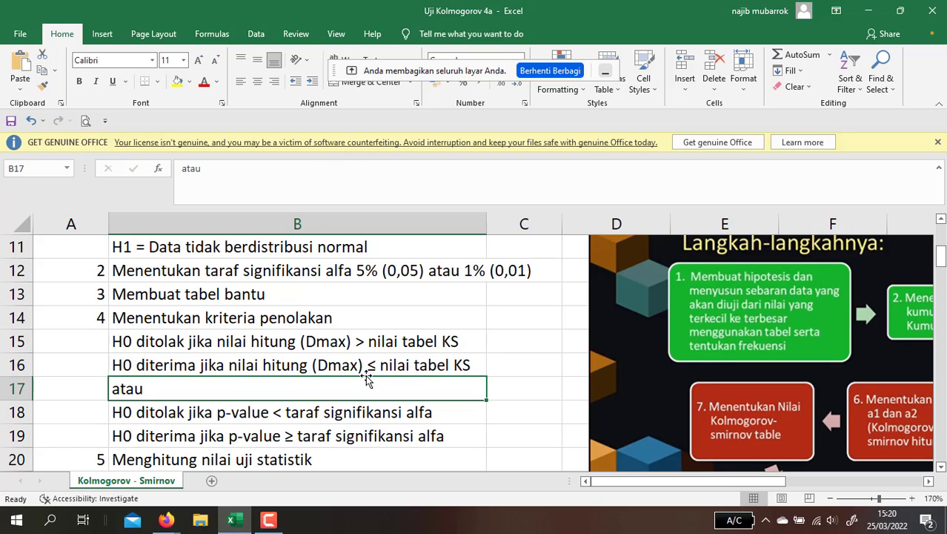
- Examine the H0 rejection and acceptance rules in B18:B19 that compare the p-value with the alfa significance level
{"action": "key", "text": "Down"}
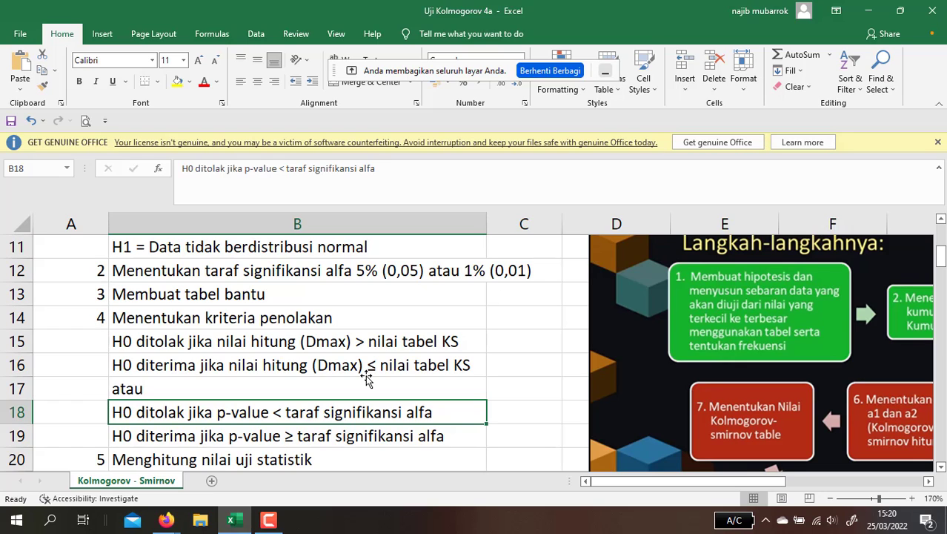
{"action": "key", "text": "Up"}
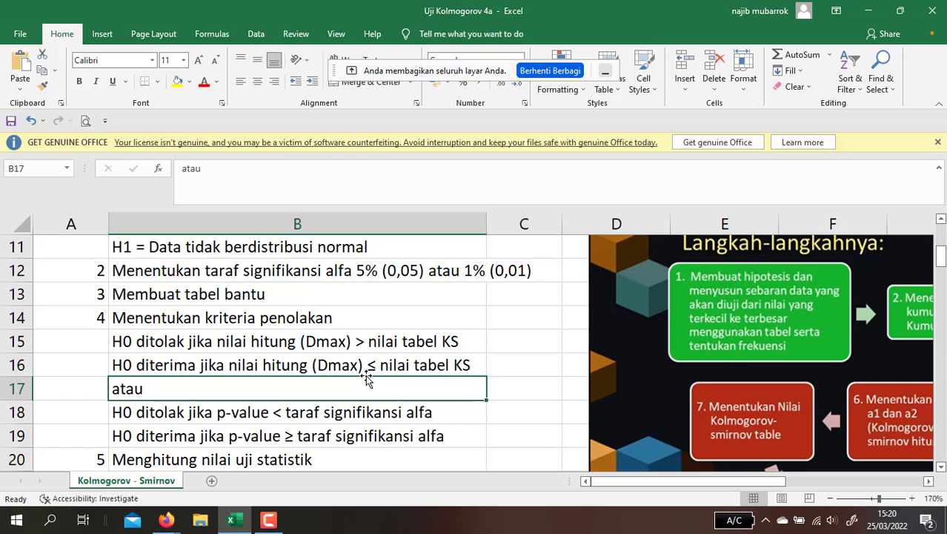
{"action": "key", "text": "Down"}
{"action": "key", "text": "Down"}
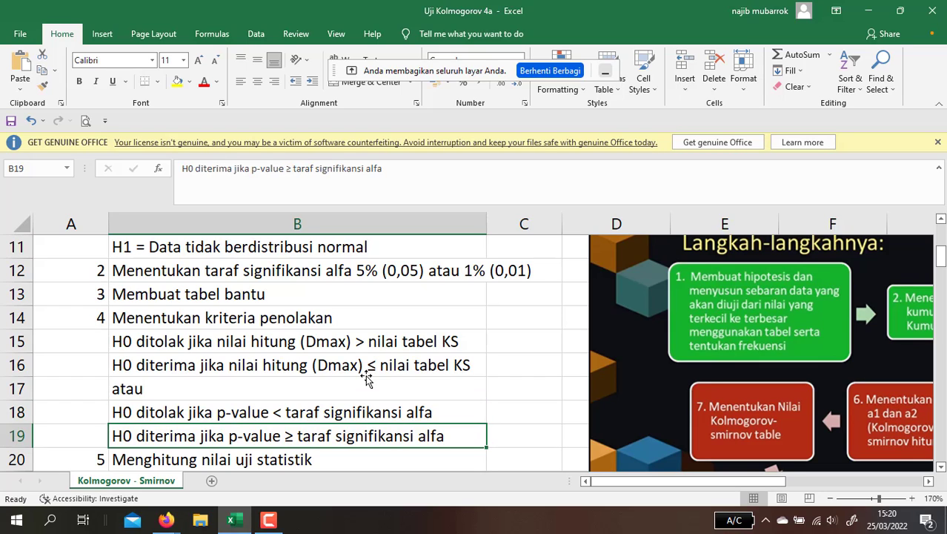
{"action": "key", "text": "Up"}
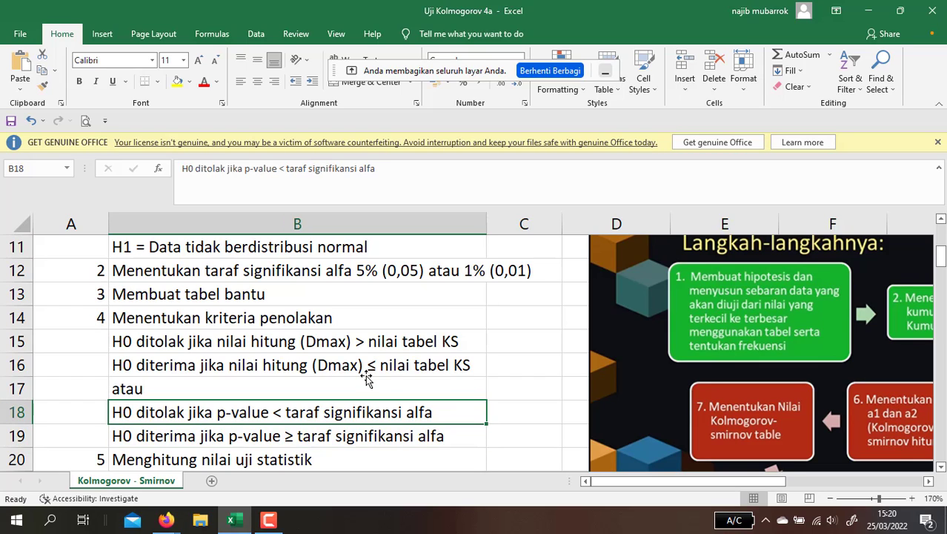
{"action": "key", "text": "Down"}
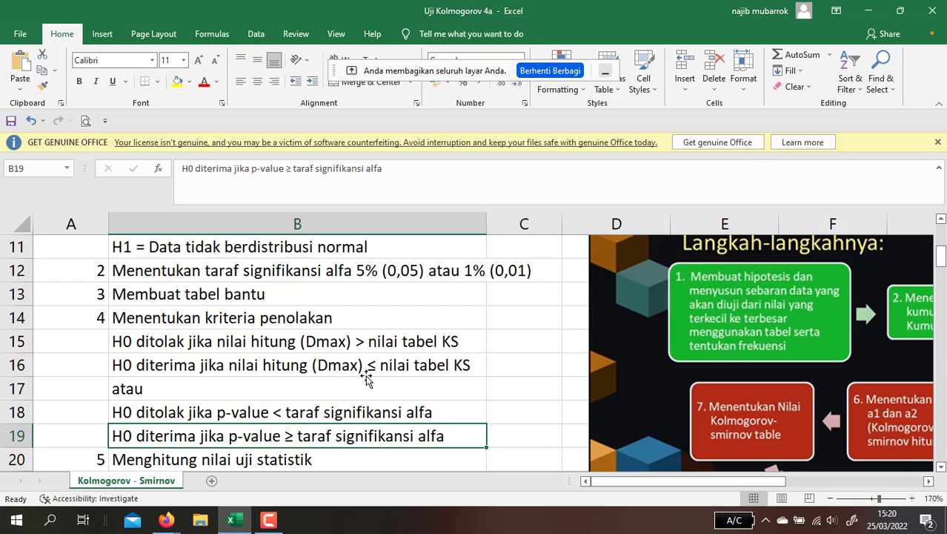
{"action": "key", "text": "Up"}
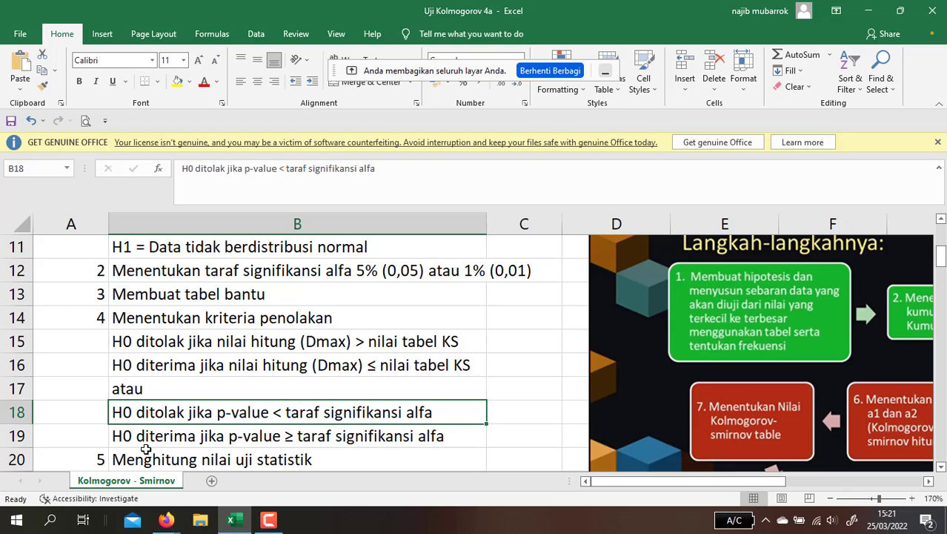
{"action": "left_click", "coordinate": [146, 446]}
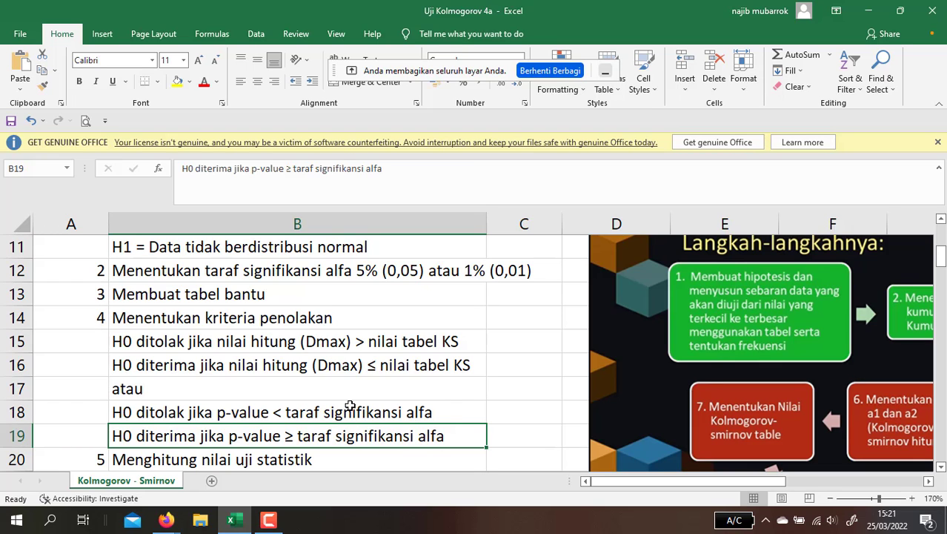
- Review the fifth procedure step in B20:B22, reading the Dmax formula and the explanation of F(Z) and F(X)
{"action": "key", "text": "Down"}
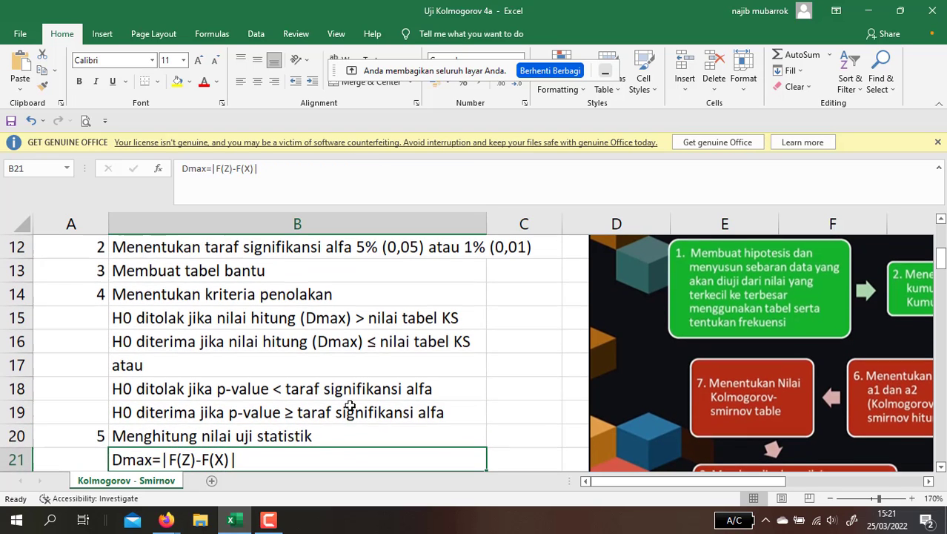
{"action": "key", "text": "Down"}
{"action": "key", "text": "Down"}
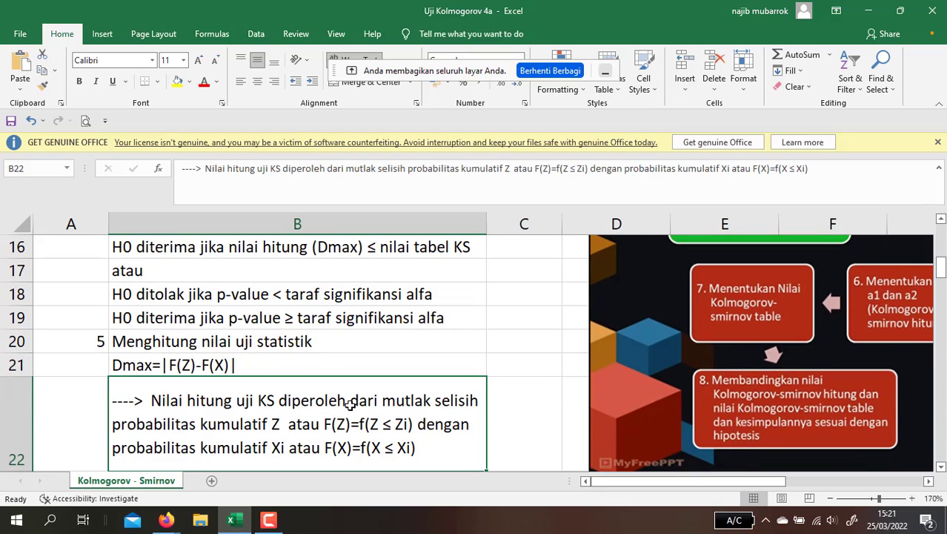
{"action": "key", "text": "Up"}
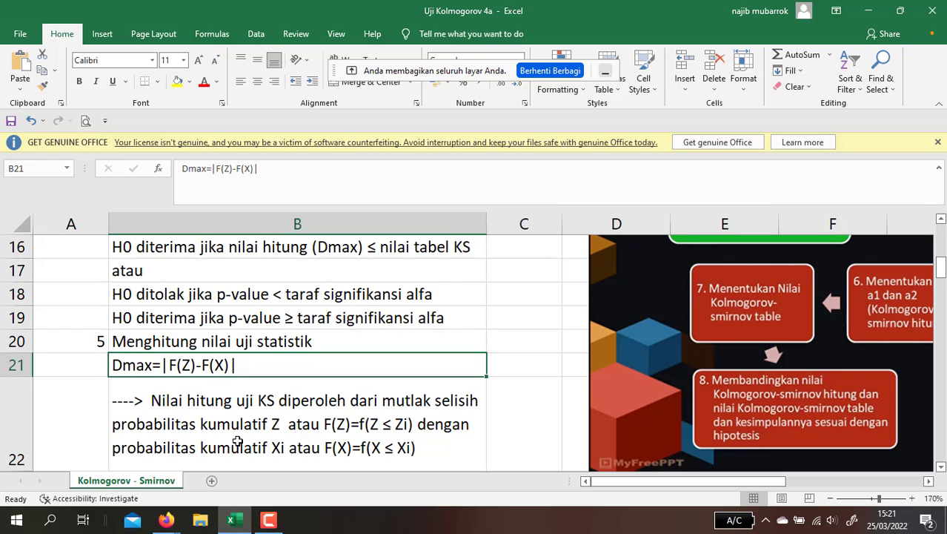
{"action": "key", "text": "Down"}
{"action": "key", "text": "Down"}
{"action": "key", "text": "Up"}
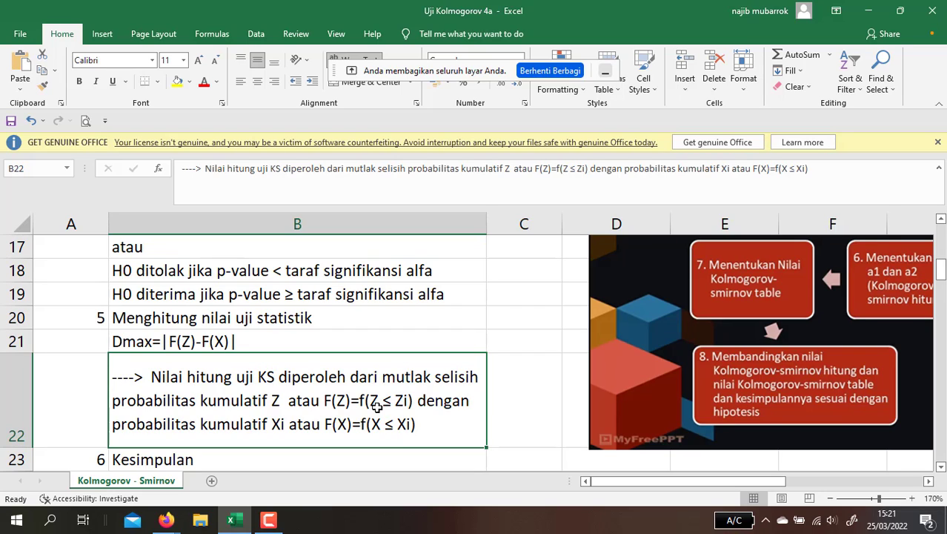
{"action": "key", "text": "Down"}
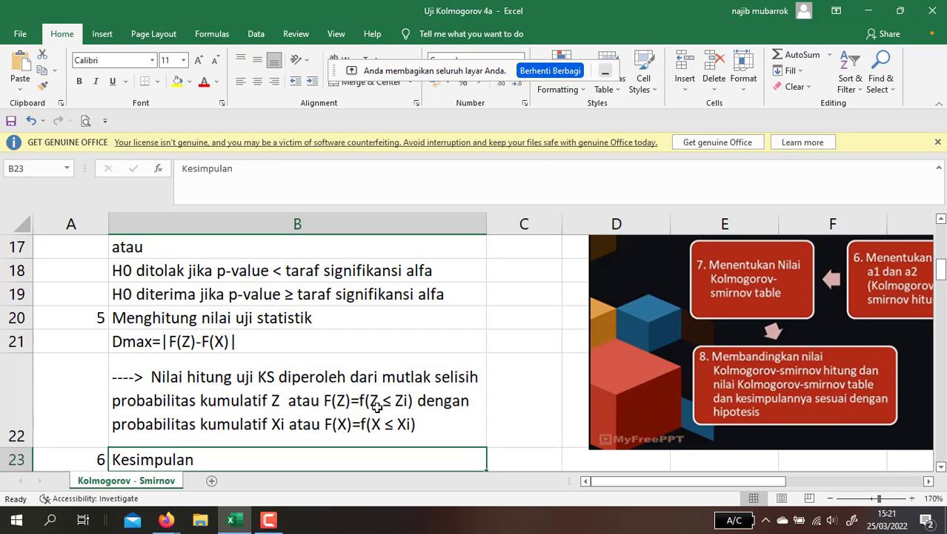
{"action": "key", "text": "Up"}
{"action": "key", "text": "Up"}
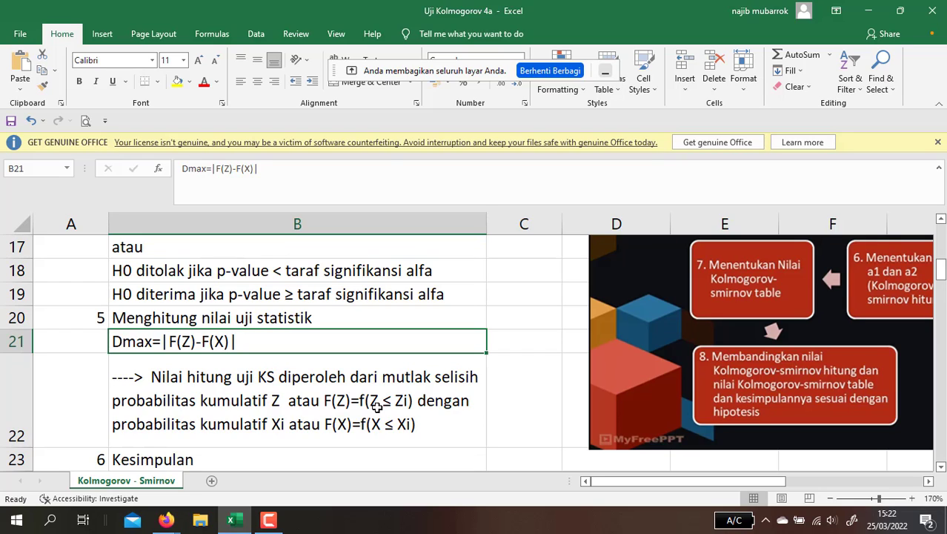
- Go back over the H0 rejection criteria in B14:B19, covering both the Dmax and the p-value rules
{"action": "key", "text": "Up"}
{"action": "key", "text": "Up"}
{"action": "key", "text": "Up"}
{"action": "key", "text": "Up"}
{"action": "key", "text": "Up"}
{"action": "key", "text": "Up"}
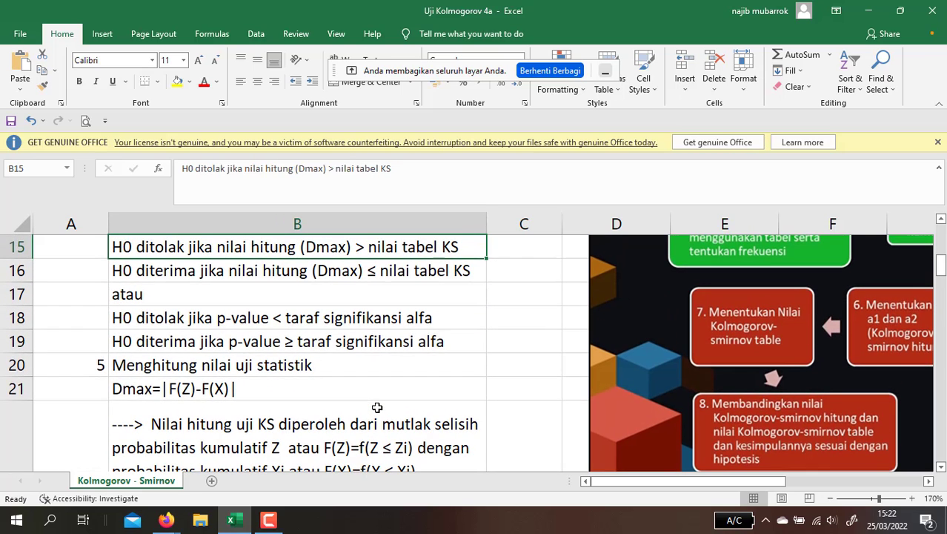
{"action": "key", "text": "Down"}
{"action": "key", "text": "Up"}
{"action": "key", "text": "Up"}
{"action": "key", "text": "Down"}
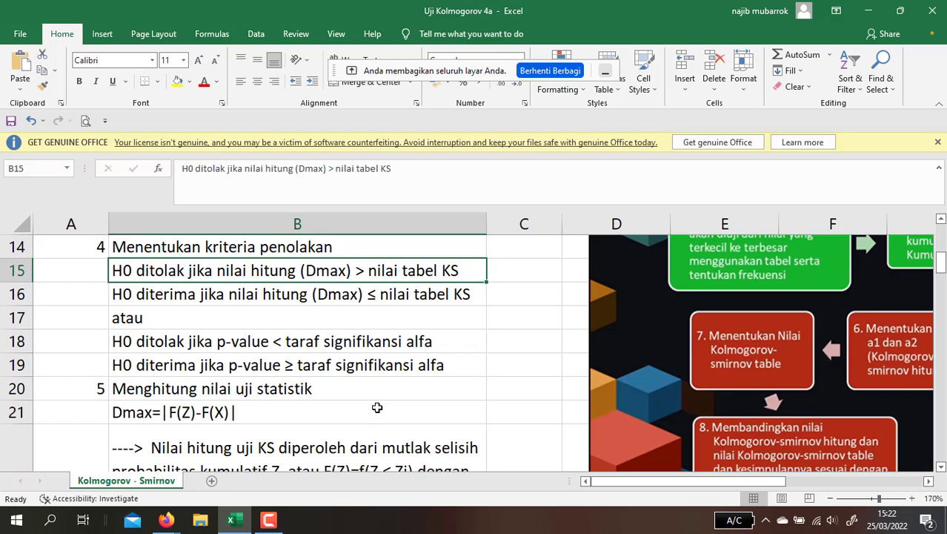
{"action": "key", "text": "Down"}
{"action": "key", "text": "Down"}
{"action": "key", "text": "Down"}
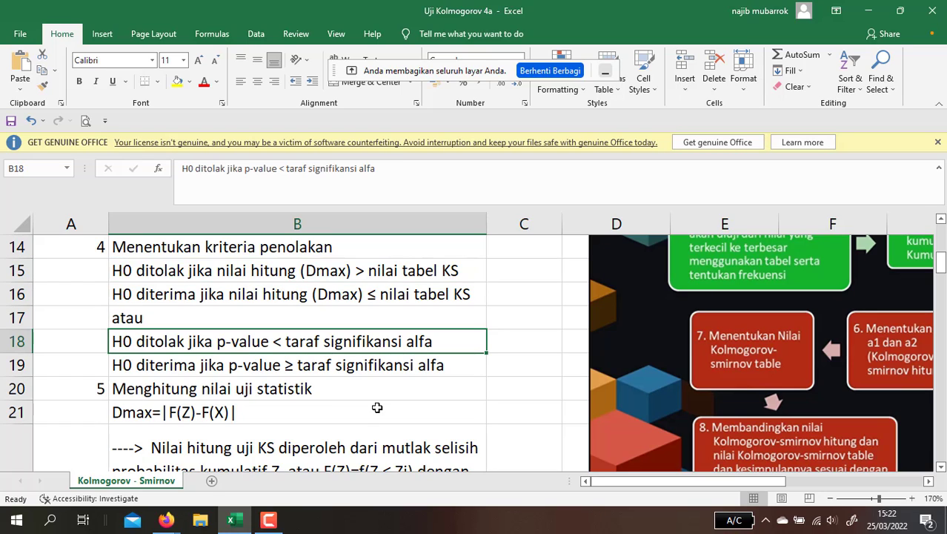
{"action": "key", "text": "Down"}
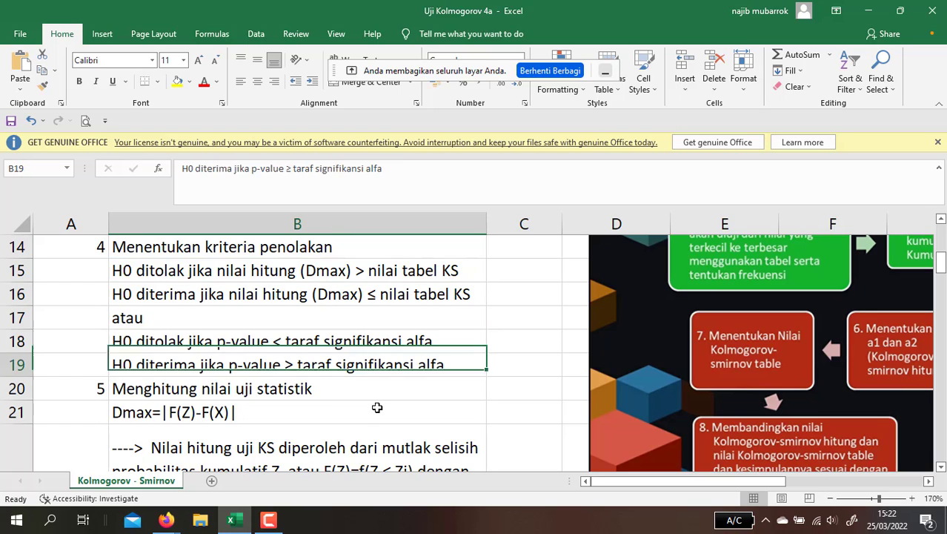
{"action": "key", "text": "Up"}
- Read on from the Dmax explanation in B22 to the sixth procedure step, Kesimpulan, in B23
{"action": "key", "text": "Down"}
{"action": "key", "text": "Down"}
{"action": "key", "text": "Down"}
{"action": "key", "text": "Down"}
{"action": "key", "text": "Down"}
{"action": "key", "text": "Down"}
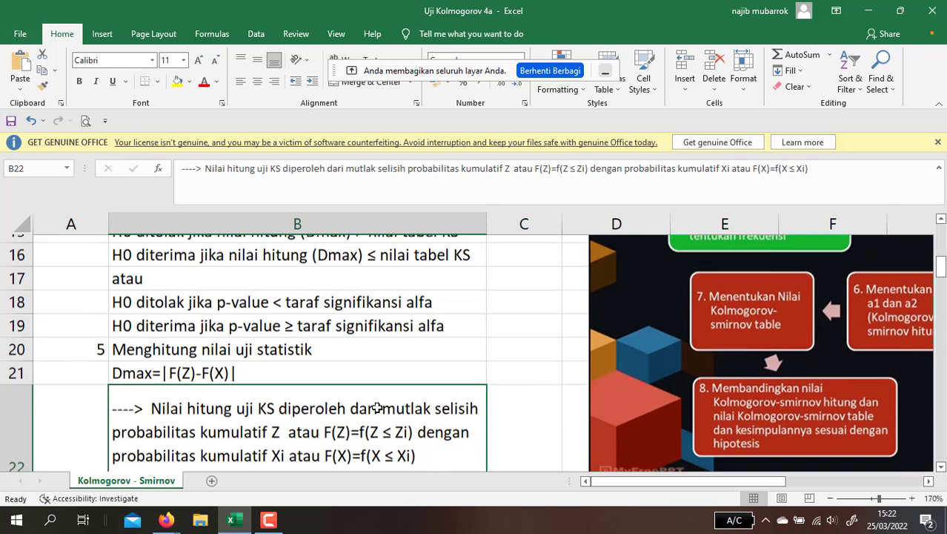
{"action": "key", "text": "Up"}
{"action": "key", "text": "Down"}
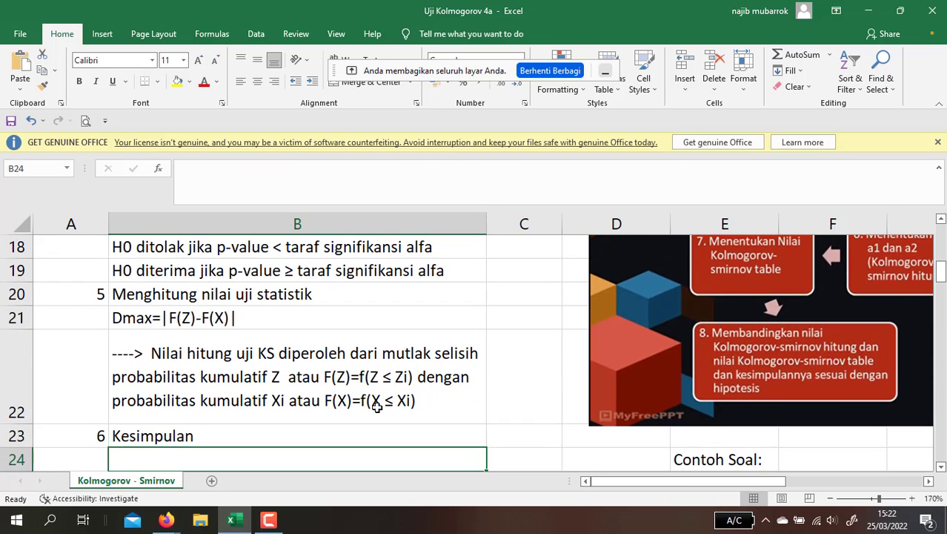
{"action": "key", "text": "Up"}
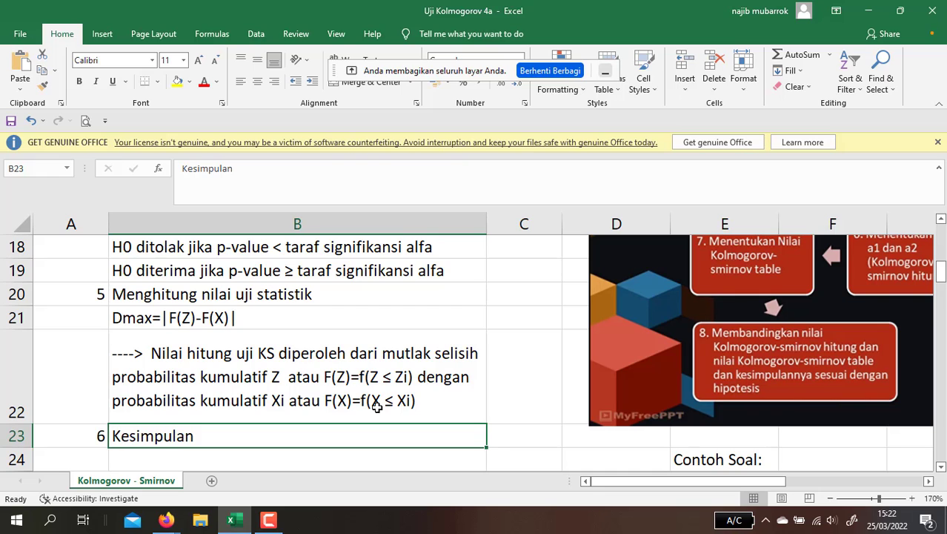
- Recap the complete procedure list between the Langkah-langkah heading in B8 and Kesimpulan in B23
{"action": "key", "text": "Up"}
{"action": "key", "text": "Up"}
{"action": "key", "text": "Up"}
{"action": "key", "text": "Up"}
{"action": "key", "text": "Up"}
{"action": "key", "text": "Up"}
{"action": "key", "text": "Up"}
{"action": "key", "text": "Up"}
{"action": "key", "text": "Up"}
{"action": "key", "text": "Up"}
{"action": "key", "text": "Up"}
{"action": "key", "text": "Up"}
{"action": "key", "text": "Up"}
{"action": "key", "text": "Up"}
{"action": "key", "text": "Up"}
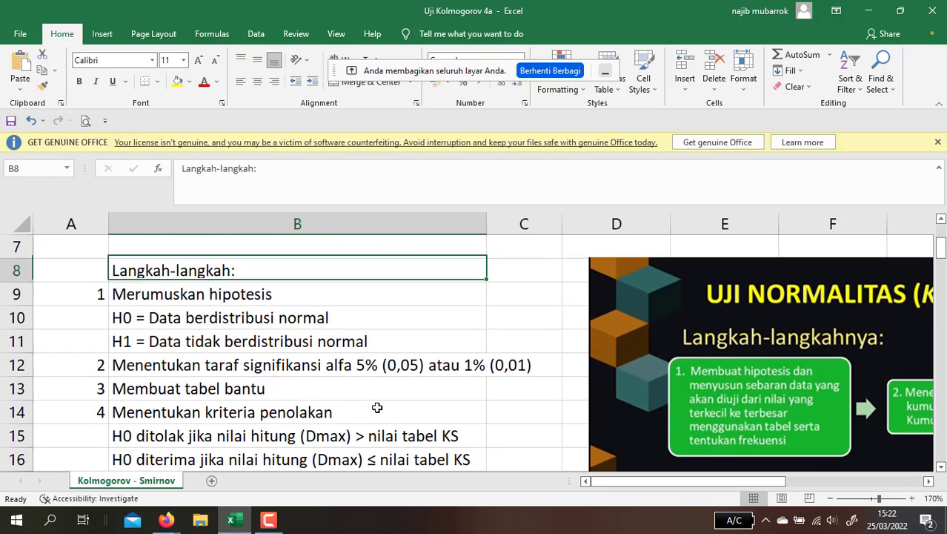
{"action": "key", "text": "Down"}
{"action": "key", "text": "Down"}
{"action": "key", "text": "Down"}
{"action": "key", "text": "Down"}
{"action": "key", "text": "Down"}
{"action": "key", "text": "Down"}
{"action": "key", "text": "Down"}
{"action": "key", "text": "Down"}
{"action": "key", "text": "Down"}
{"action": "key", "text": "Down"}
{"action": "key", "text": "Down"}
{"action": "key", "text": "Down"}
{"action": "key", "text": "Down"}
{"action": "key", "text": "Down"}
{"action": "key", "text": "Down"}
- Examine the Kolmogorov-Smirnov flowchart picture beside the list, covering its eight steps
{"action": "key", "text": "Right"}
{"action": "key", "text": "Right"}
{"action": "key", "text": "Right"}
{"action": "key", "text": "Right"}
{"action": "key", "text": "Right"}
{"action": "key", "text": "Right"}
{"action": "key", "text": "Right"}
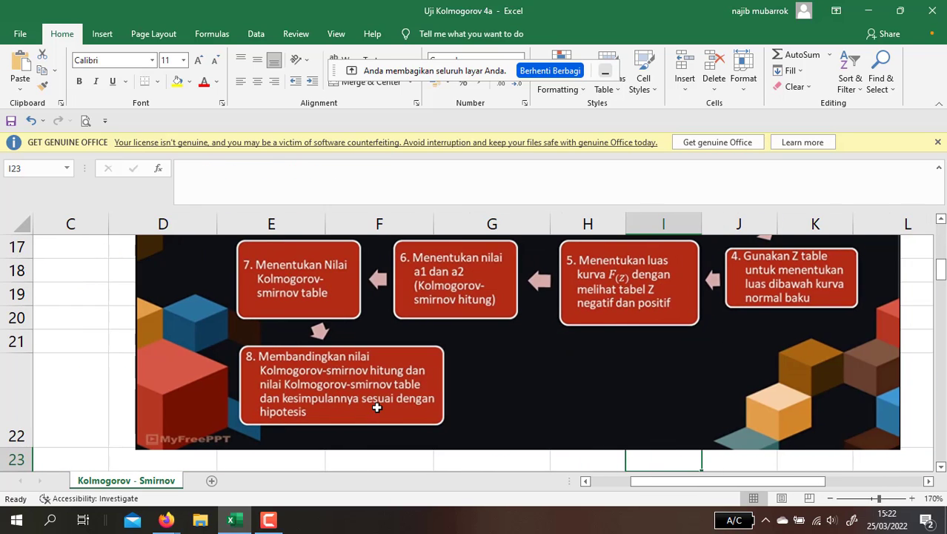
{"action": "key", "text": "Up"}
{"action": "key", "text": "Up"}
{"action": "key", "text": "Up"}
{"action": "key", "text": "Up"}
{"action": "key", "text": "Up"}
{"action": "key", "text": "Up"}
{"action": "key", "text": "Up"}
{"action": "key", "text": "Up"}
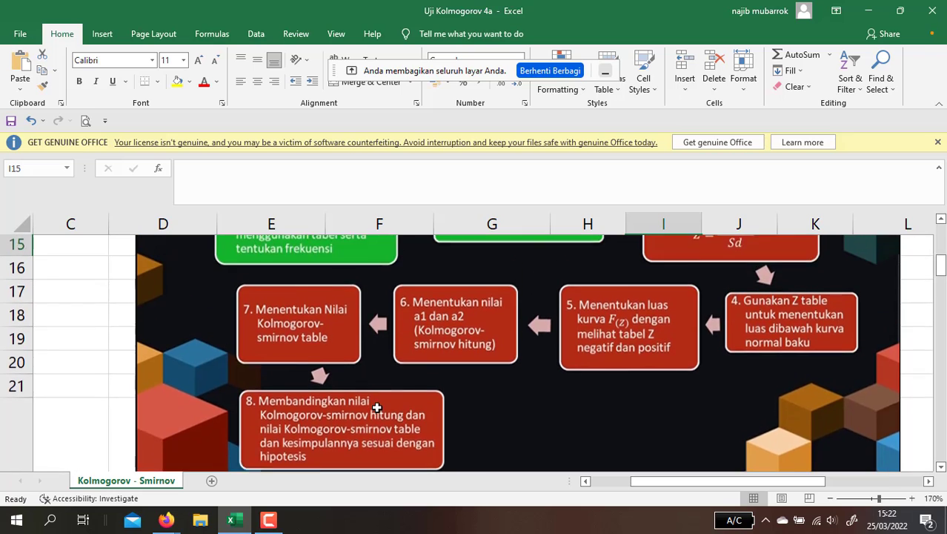
{"action": "key", "text": "Up"}
{"action": "key", "text": "Up"}
{"action": "key", "text": "Up"}
{"action": "key", "text": "Up"}
{"action": "key", "text": "Up"}
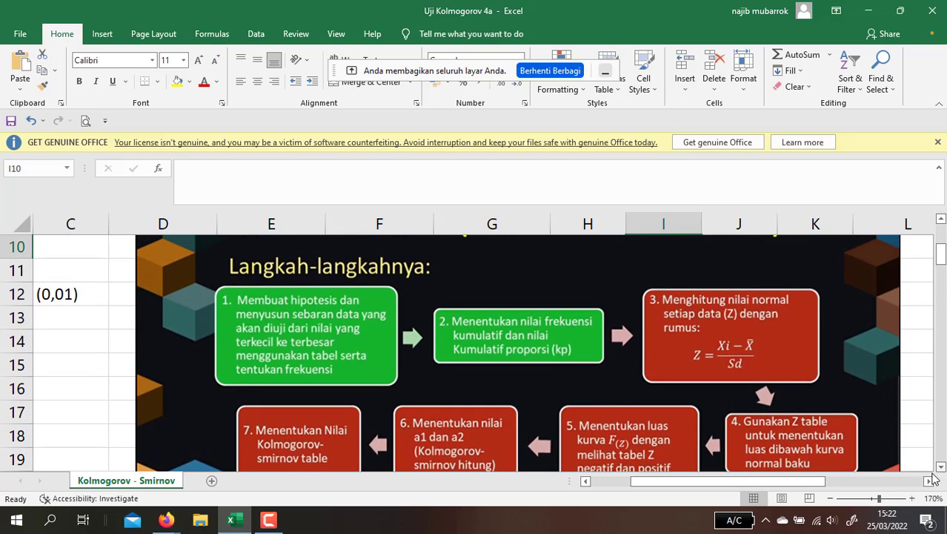
- Set the sheet zoom to 100% and view the procedure list in B10:B23 together with the whole flowchart
{"action": "left_click", "coordinate": [872, 502]}
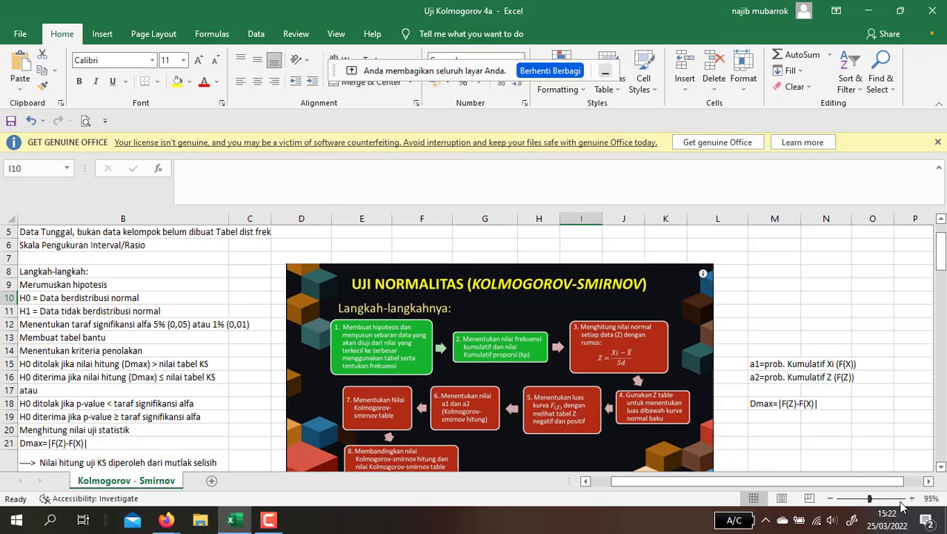
{"action": "left_click", "coordinate": [912, 500]}
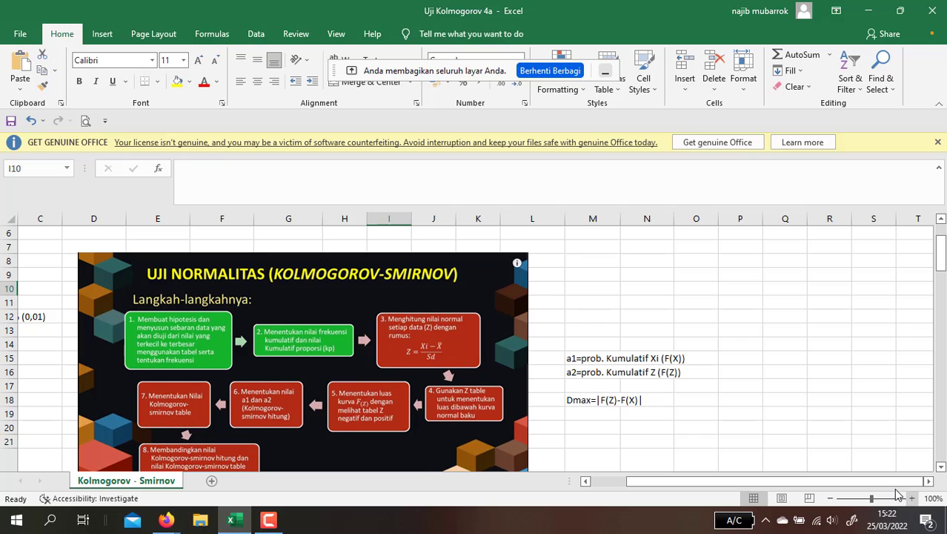
{"action": "left_click_drag", "start_coordinate": [894, 482], "coordinate": [852, 495]}
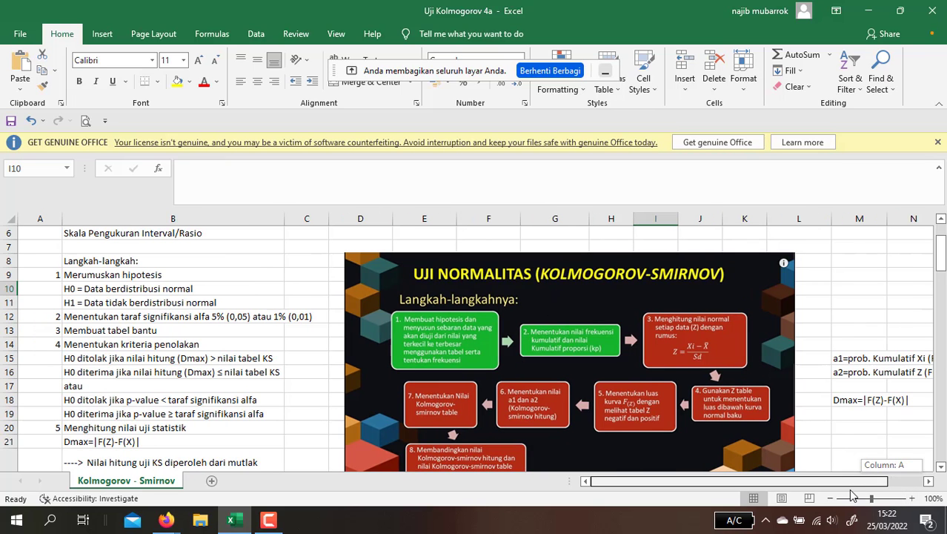
{"action": "left_click", "coordinate": [940, 467]}
{"action": "left_click", "coordinate": [941, 467]}
{"action": "left_click", "coordinate": [941, 467]}
{"action": "left_click", "coordinate": [940, 467]}
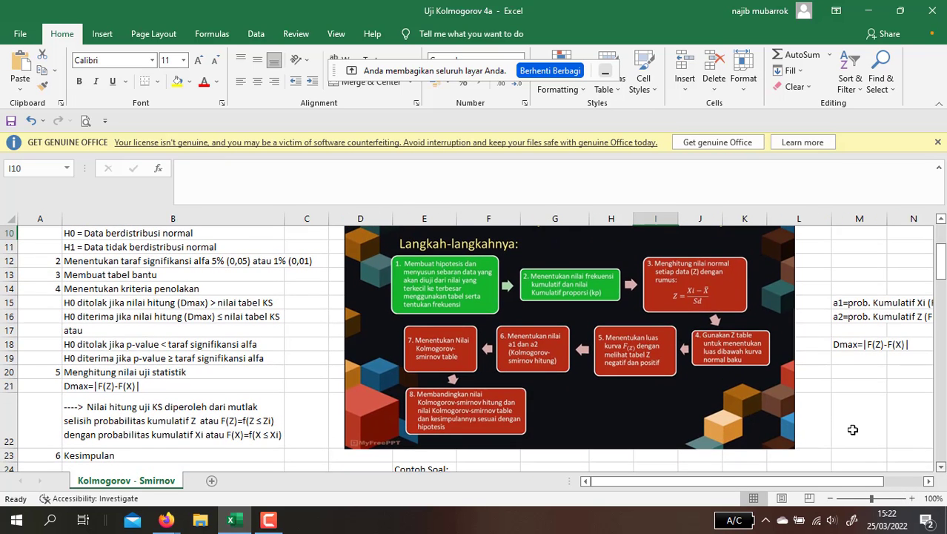
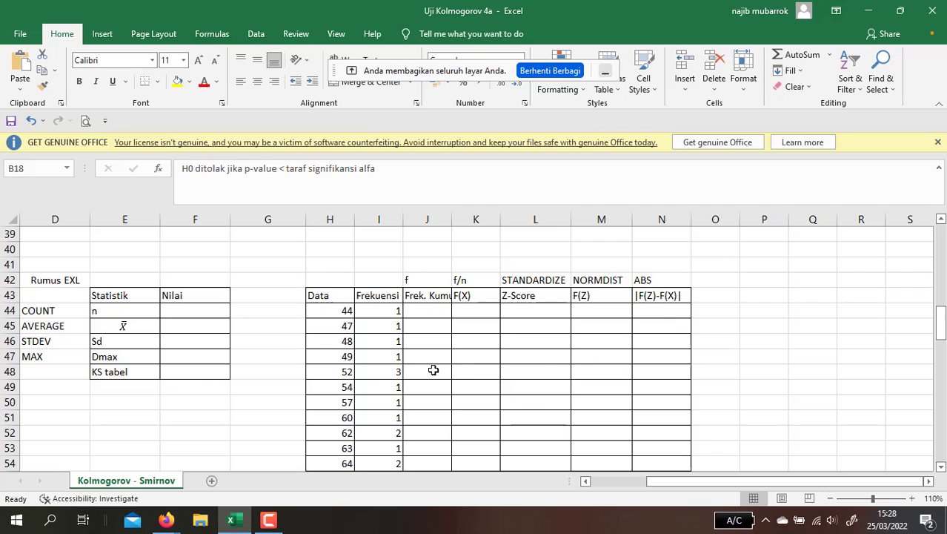
- Copy the first Nilai Psikotes column, E29:E38, and paste it as values starting at Q28
{"action": "scroll", "coordinate": [123, 343], "scroll_direction": "up", "scroll_amount": 2}
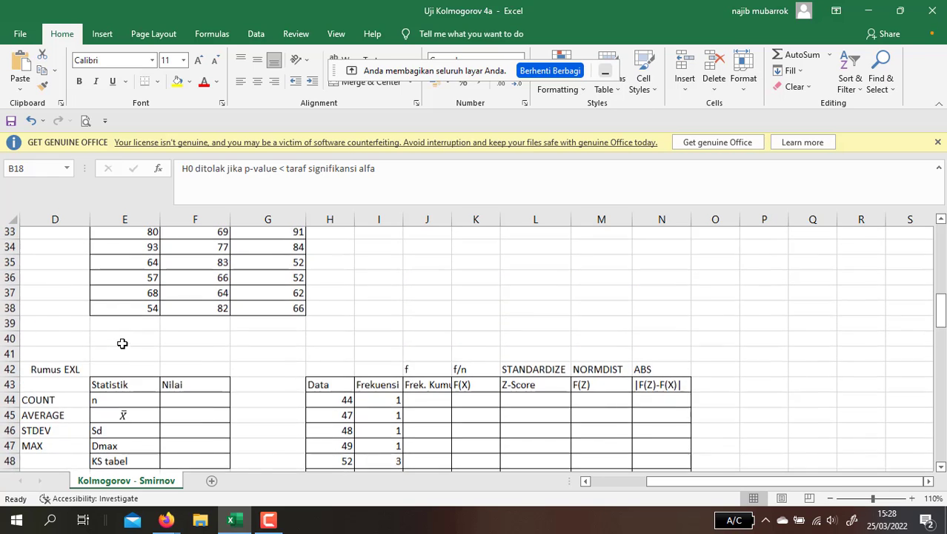
{"action": "scroll", "coordinate": [122, 343], "scroll_direction": "up", "scroll_amount": 2}
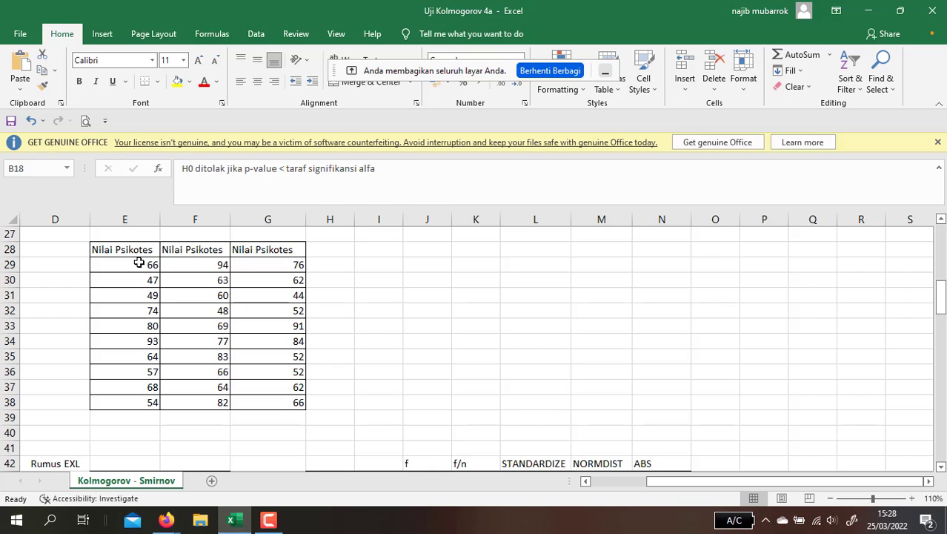
{"action": "left_click_drag", "start_coordinate": [139, 262], "coordinate": [141, 401]}
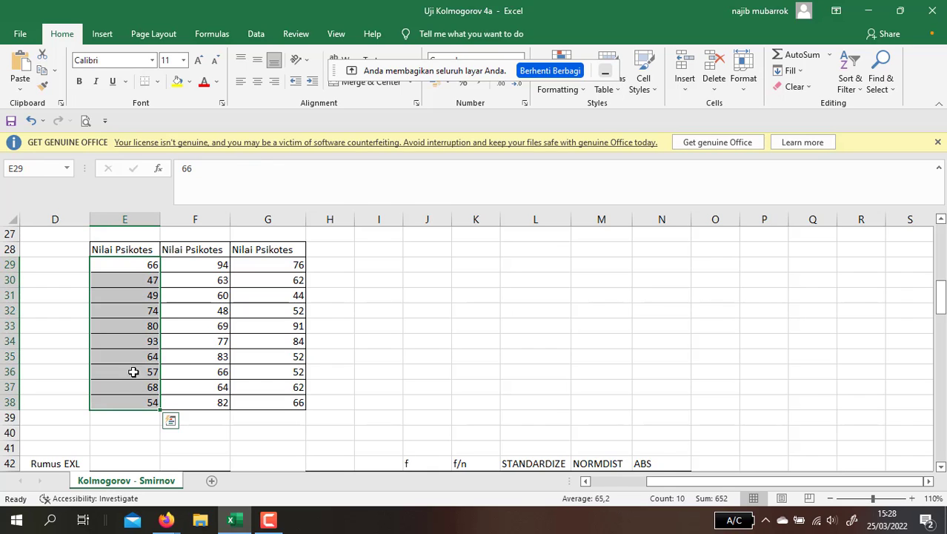
{"action": "right_click", "coordinate": [136, 355]}
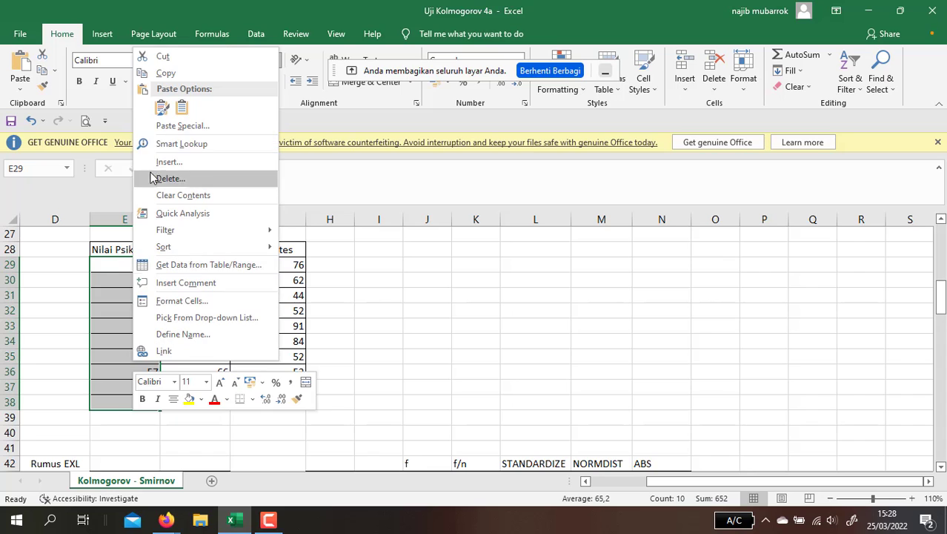
{"action": "left_click", "coordinate": [158, 73]}
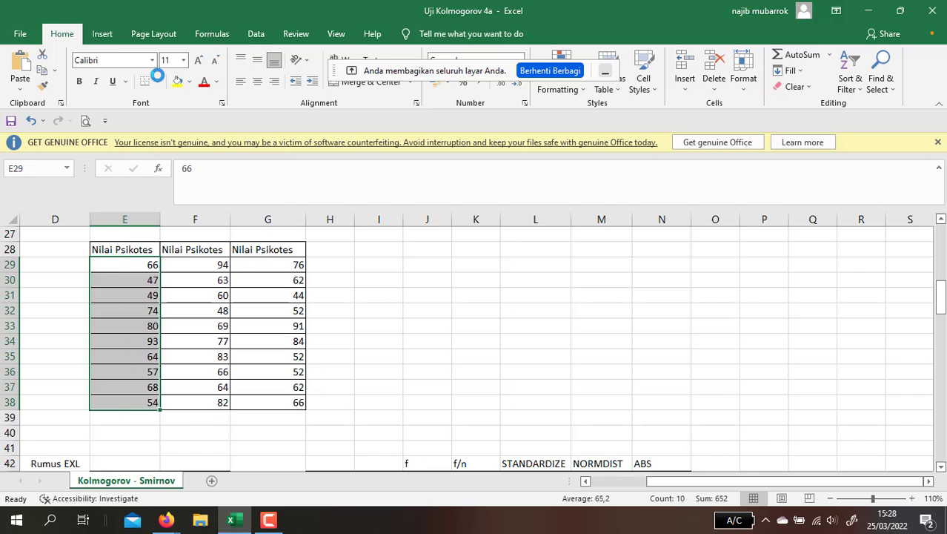
{"action": "left_click", "coordinate": [929, 481]}
{"action": "scroll", "coordinate": [805, 403], "scroll_direction": "down", "scroll_amount": 1}
{"action": "scroll", "coordinate": [781, 375], "scroll_direction": "up", "scroll_amount": 2}
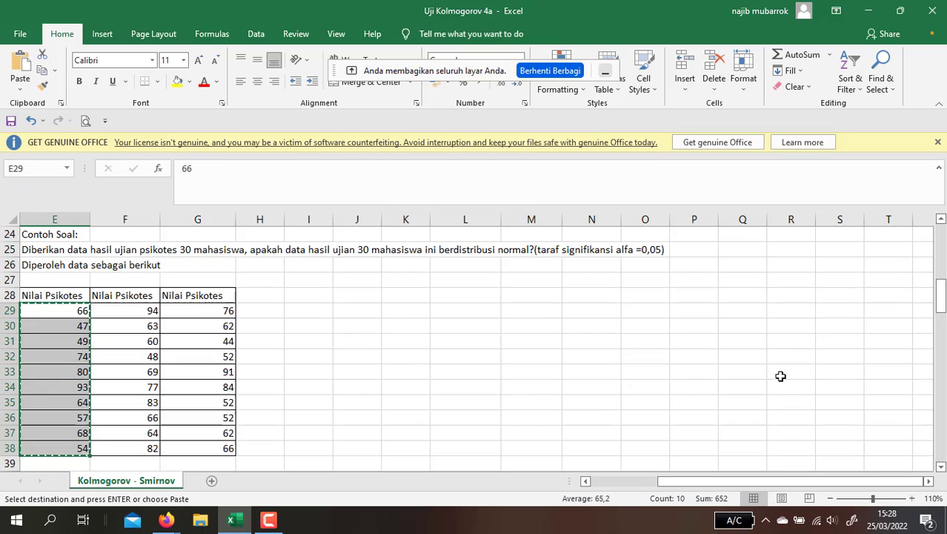
{"action": "left_click", "coordinate": [726, 295]}
{"action": "right_click", "coordinate": [727, 294]}
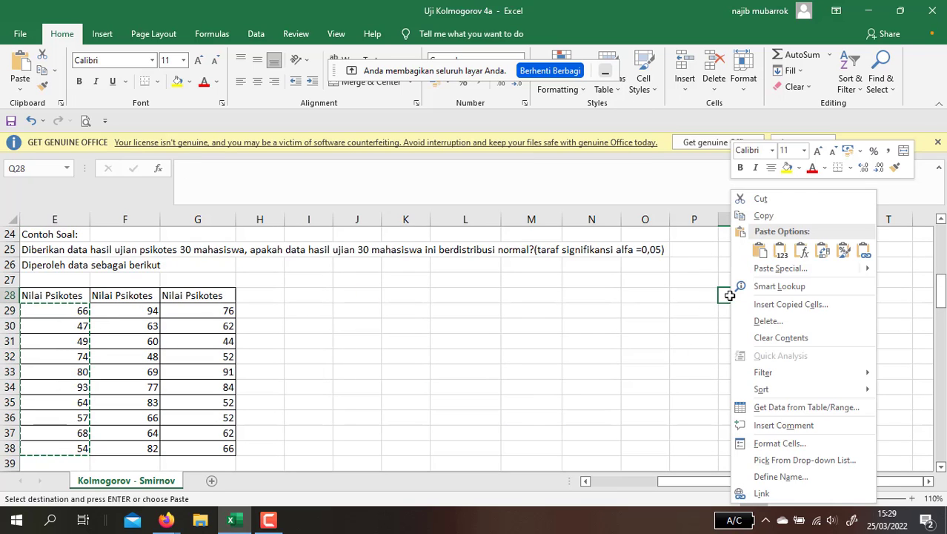
{"action": "left_click", "coordinate": [781, 252]}
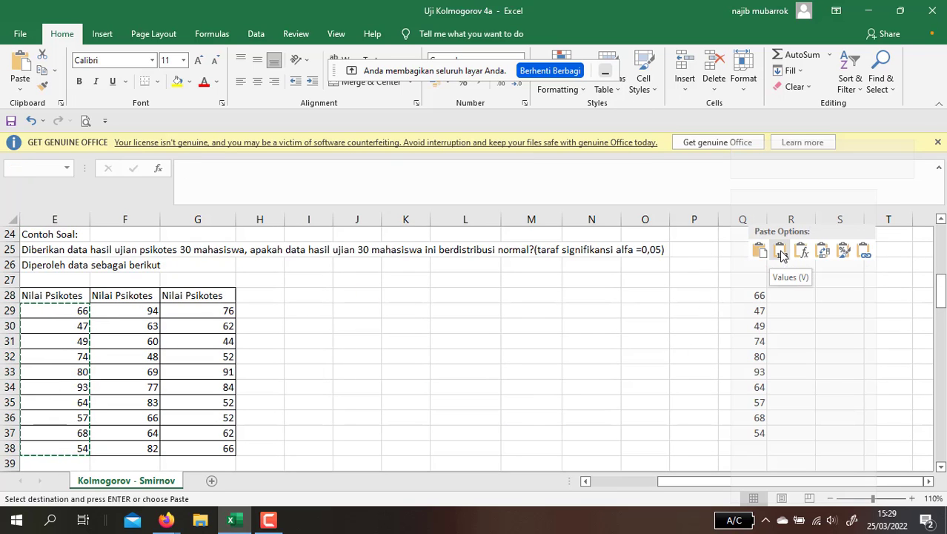
- Copy the second Nilai Psikotes column, F29:F38, and paste it as values starting at Q38, directly below the first set
{"action": "left_click_drag", "start_coordinate": [145, 314], "coordinate": [148, 446]}
{"action": "right_click", "coordinate": [148, 447]}
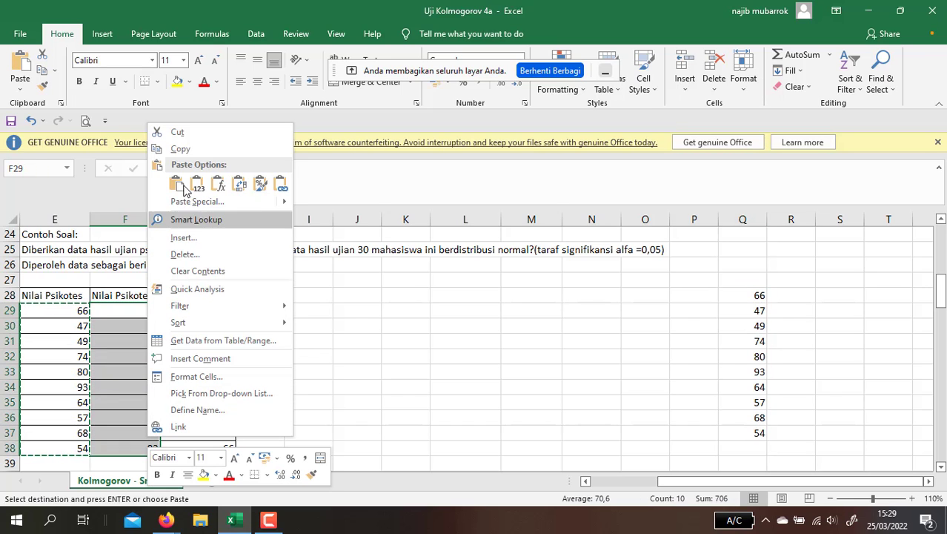
{"action": "left_click", "coordinate": [178, 151]}
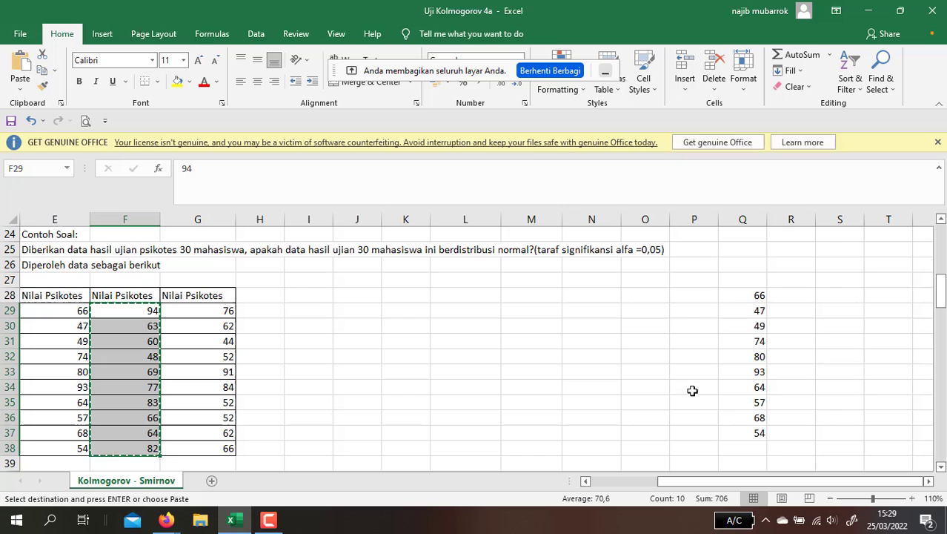
{"action": "left_click", "coordinate": [747, 447]}
{"action": "right_click", "coordinate": [747, 447]}
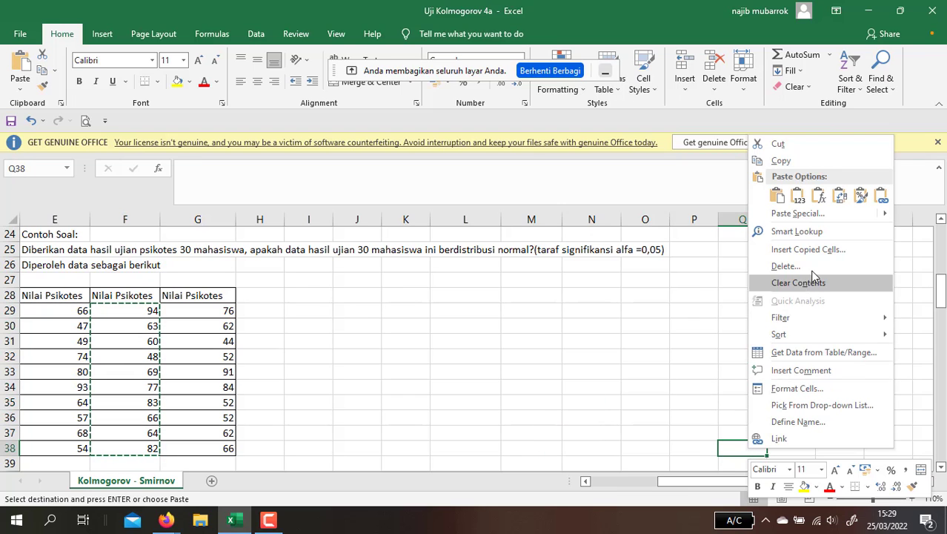
{"action": "left_click", "coordinate": [798, 197]}
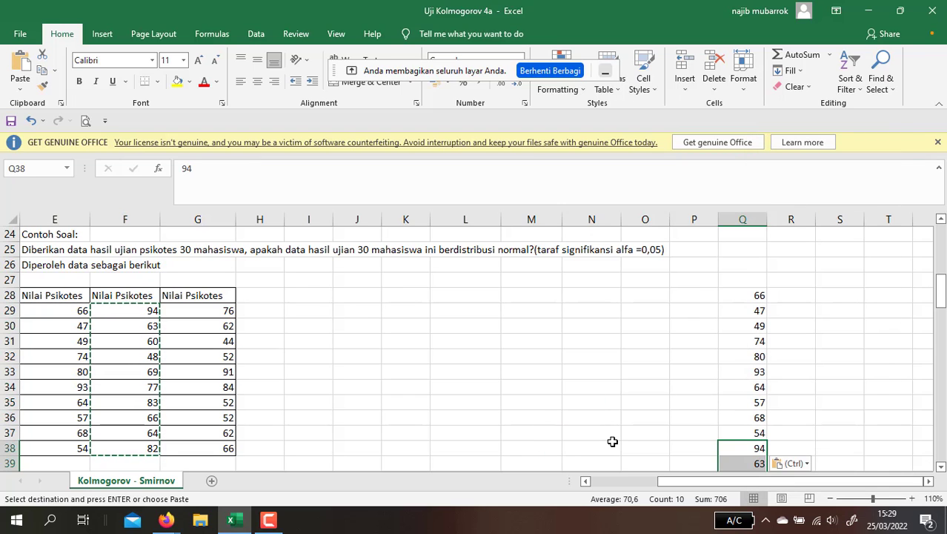
- Copy the third Nilai Psikotes column, G29:G38, and paste it as values starting at Q48 to complete the single-column list
{"action": "scroll", "coordinate": [611, 437], "scroll_direction": "down", "scroll_amount": 3}
{"action": "scroll", "coordinate": [464, 383], "scroll_direction": "up", "scroll_amount": 3}
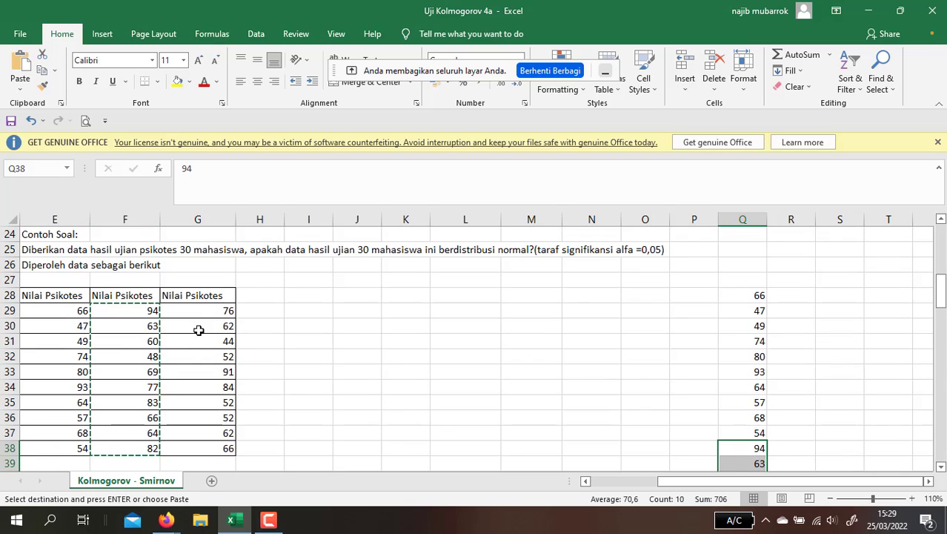
{"action": "left_click_drag", "start_coordinate": [197, 311], "coordinate": [218, 447]}
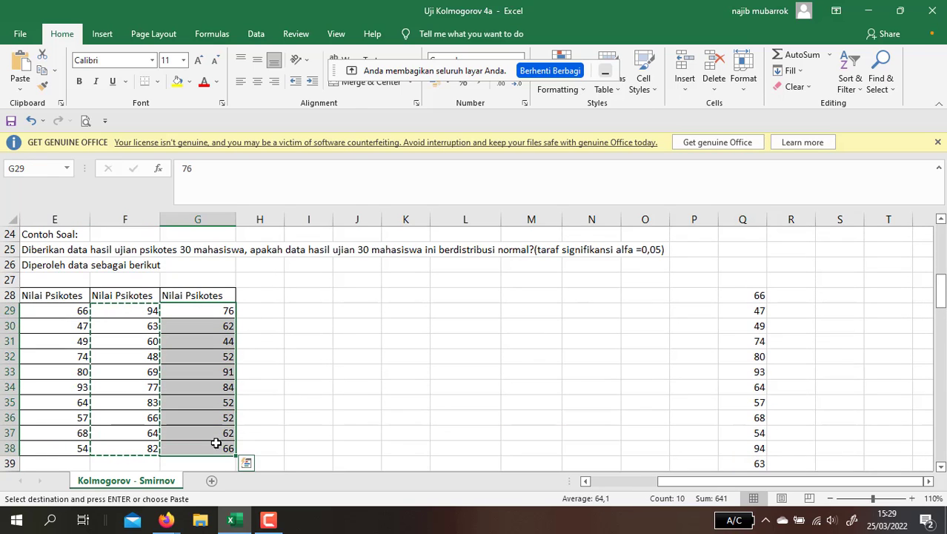
{"action": "right_click", "coordinate": [209, 414]}
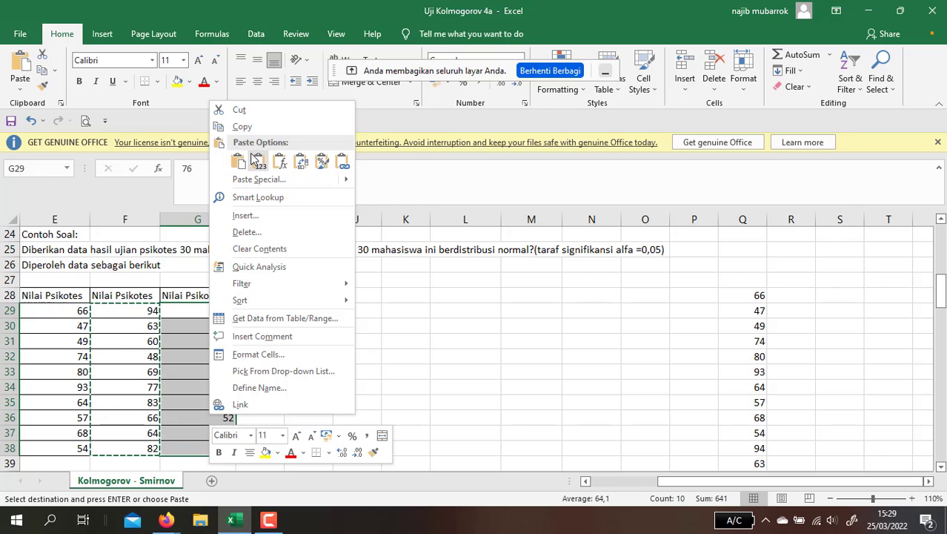
{"action": "left_click", "coordinate": [241, 132]}
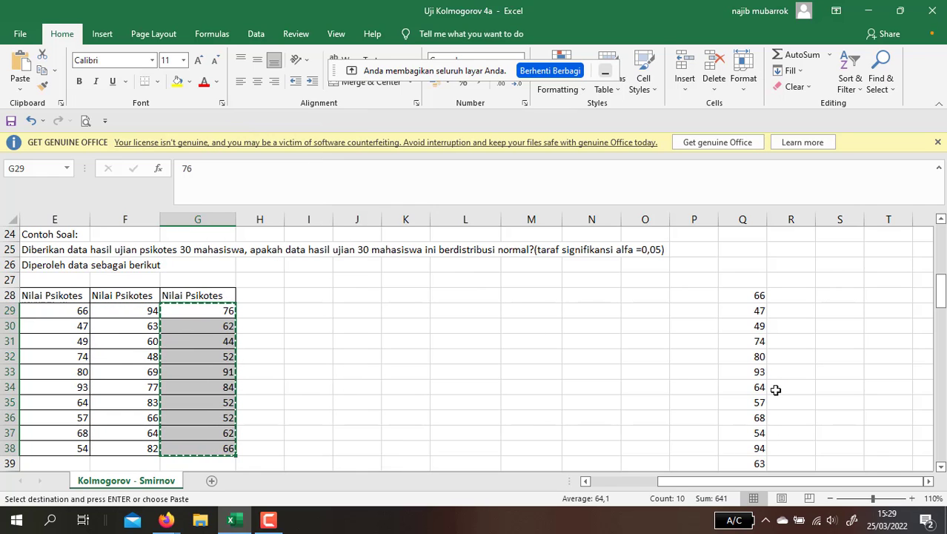
{"action": "scroll", "coordinate": [776, 387], "scroll_direction": "down", "scroll_amount": 3}
{"action": "scroll", "coordinate": [785, 445], "scroll_direction": "down", "scroll_amount": 2}
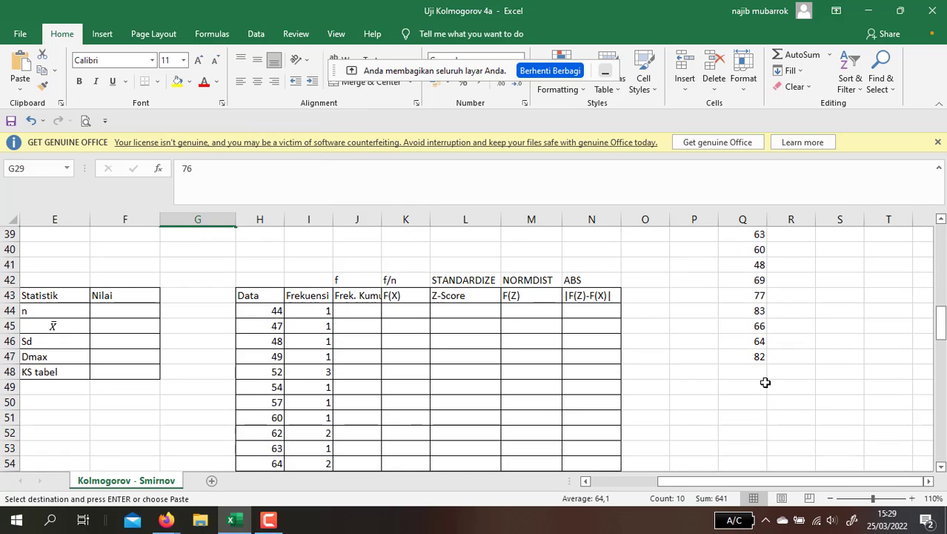
{"action": "left_click", "coordinate": [758, 372]}
{"action": "right_click", "coordinate": [758, 372]}
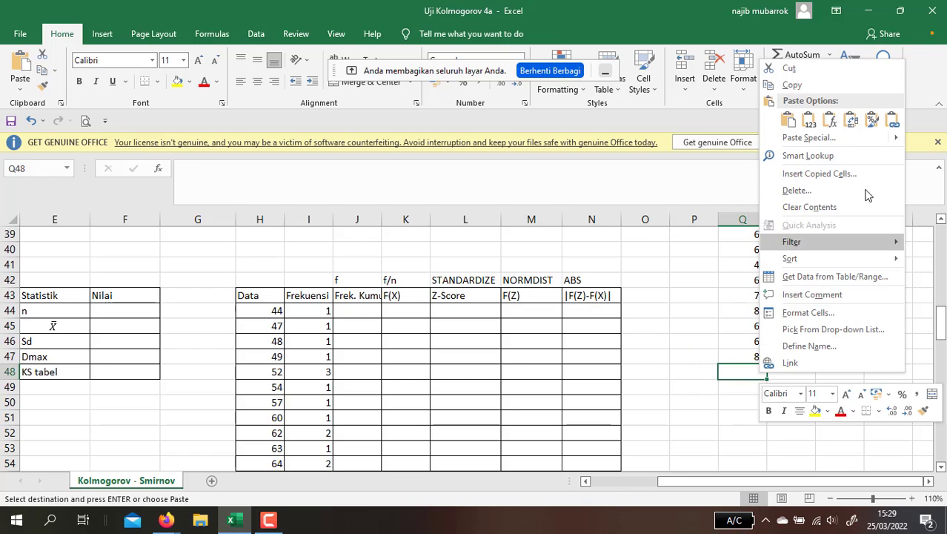
{"action": "left_click", "coordinate": [810, 126]}
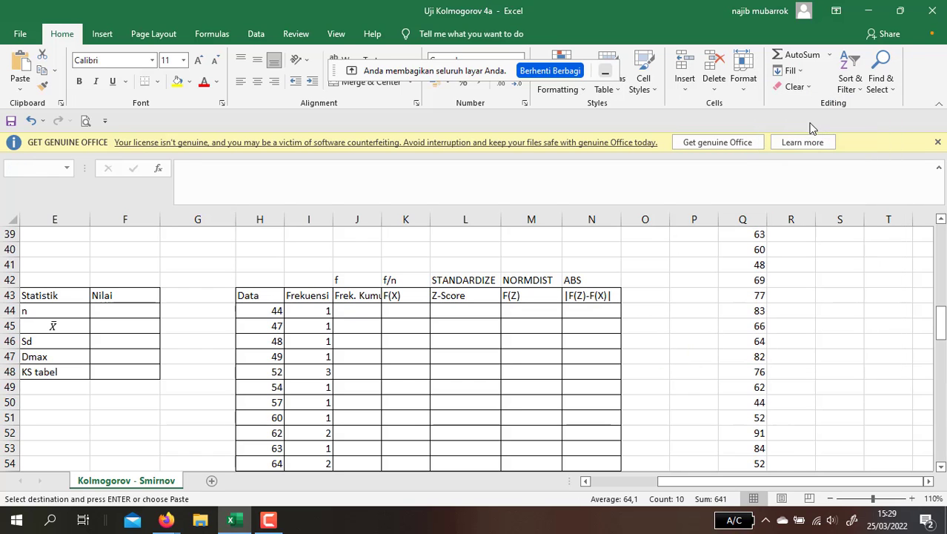
- Sort the combined scores in Q28:Q57 from smallest to largest
{"action": "scroll", "coordinate": [822, 441], "scroll_direction": "down", "scroll_amount": 2}
{"action": "scroll", "coordinate": [810, 435], "scroll_direction": "up", "scroll_amount": 7}
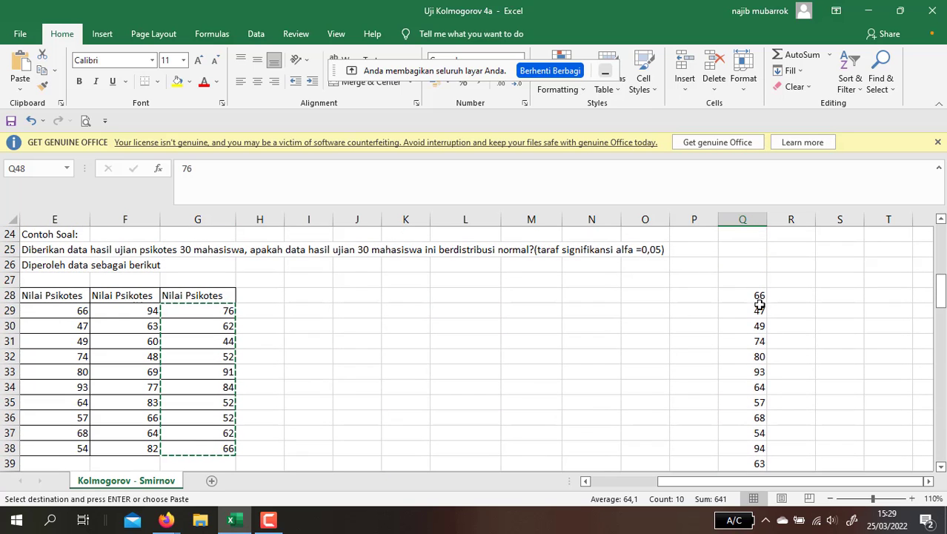
{"action": "left_click", "coordinate": [757, 298]}
{"action": "left_click_drag", "start_coordinate": [755, 302], "coordinate": [763, 451]}
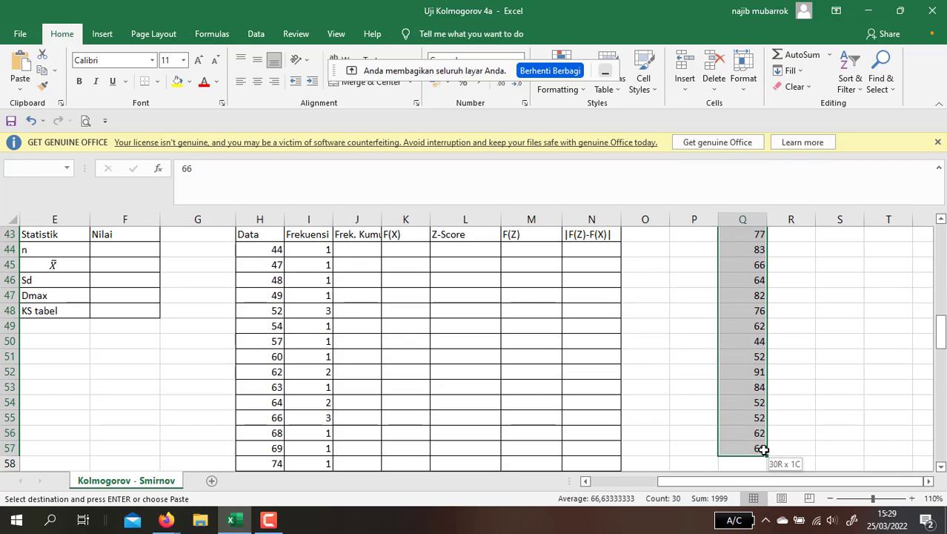
{"action": "scroll", "coordinate": [811, 396], "scroll_direction": "up", "scroll_amount": 8}
{"action": "scroll", "coordinate": [811, 396], "scroll_direction": "down", "scroll_amount": 2}
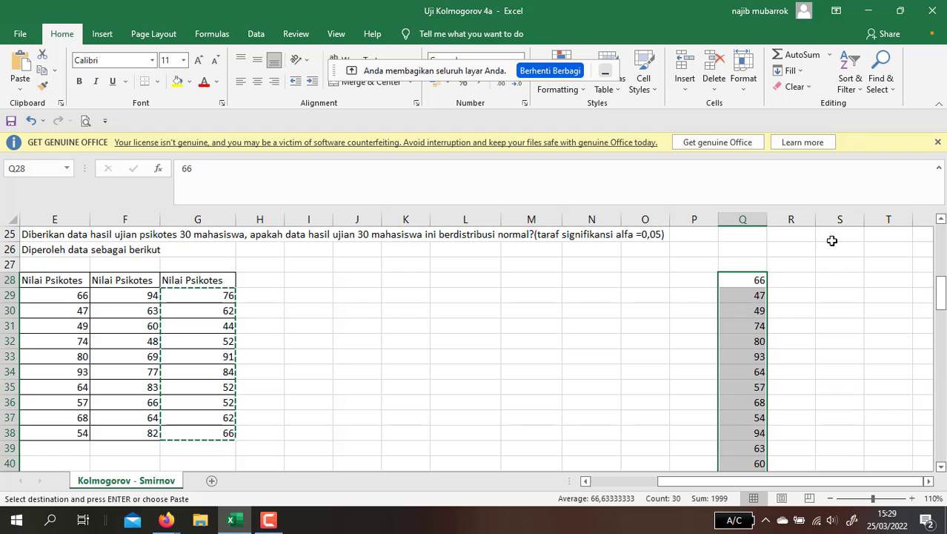
{"action": "left_click", "coordinate": [851, 76]}
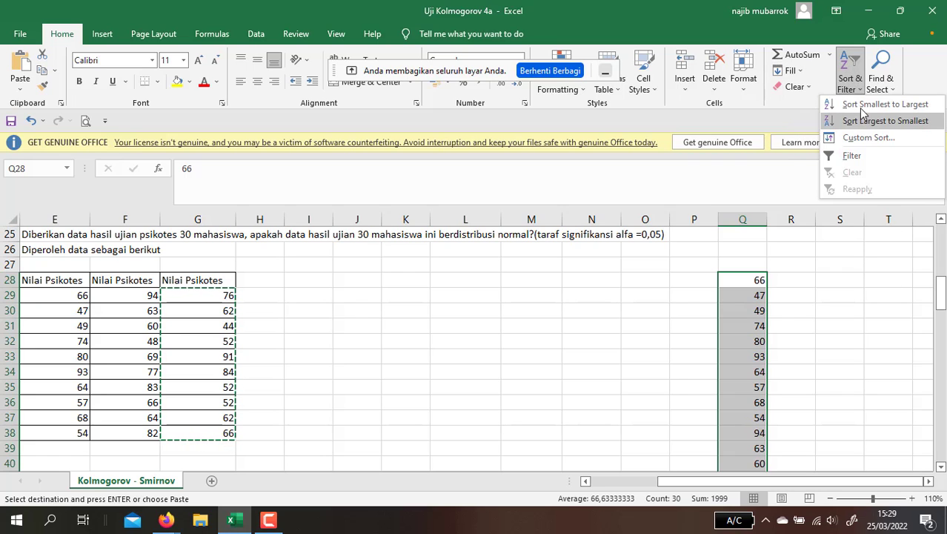
{"action": "left_click", "coordinate": [862, 106]}
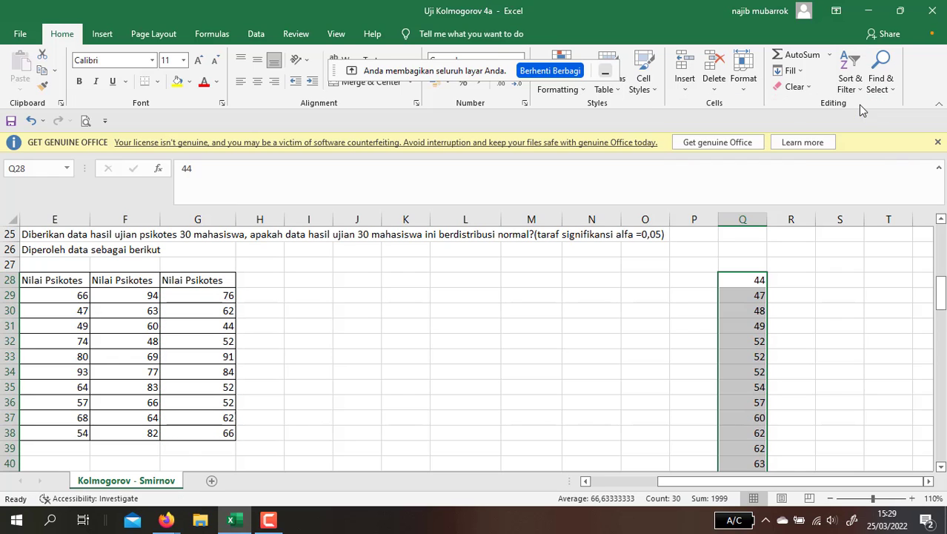
- Examine the sorted scores in column Q from Q28 downward, looking for single and repeated values
{"action": "scroll", "coordinate": [767, 290], "scroll_direction": "down", "scroll_amount": 1}
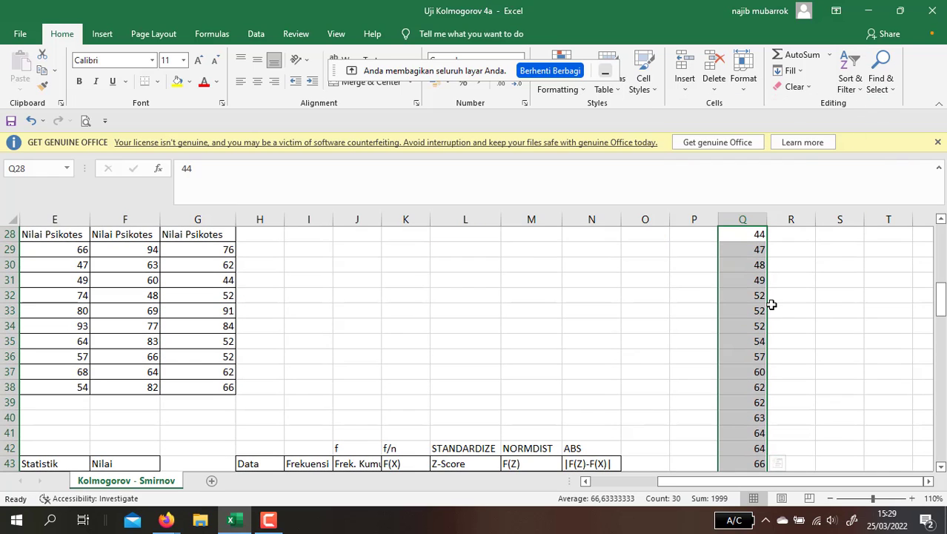
{"action": "scroll", "coordinate": [771, 305], "scroll_direction": "up", "scroll_amount": 1}
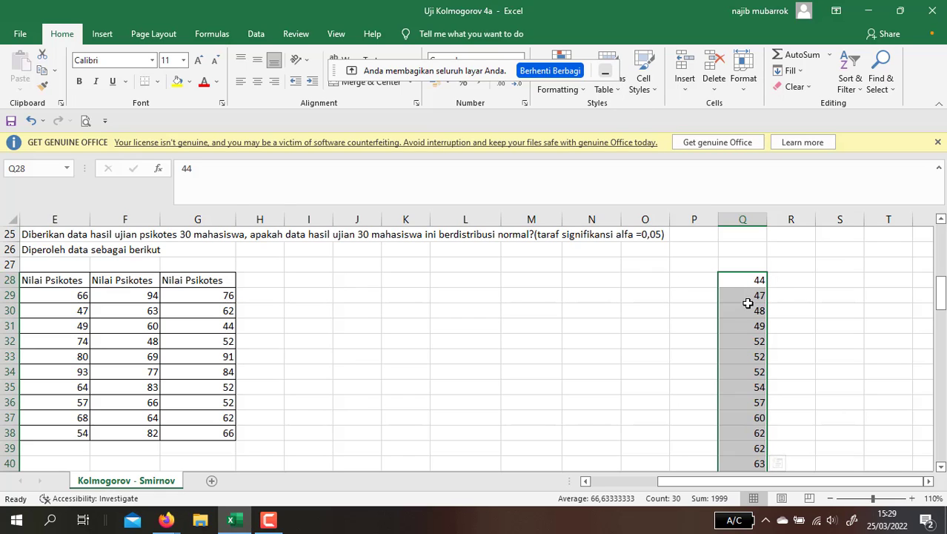
{"action": "scroll", "coordinate": [747, 303], "scroll_direction": "down", "scroll_amount": 2}
{"action": "scroll", "coordinate": [748, 307], "scroll_direction": "up", "scroll_amount": 1}
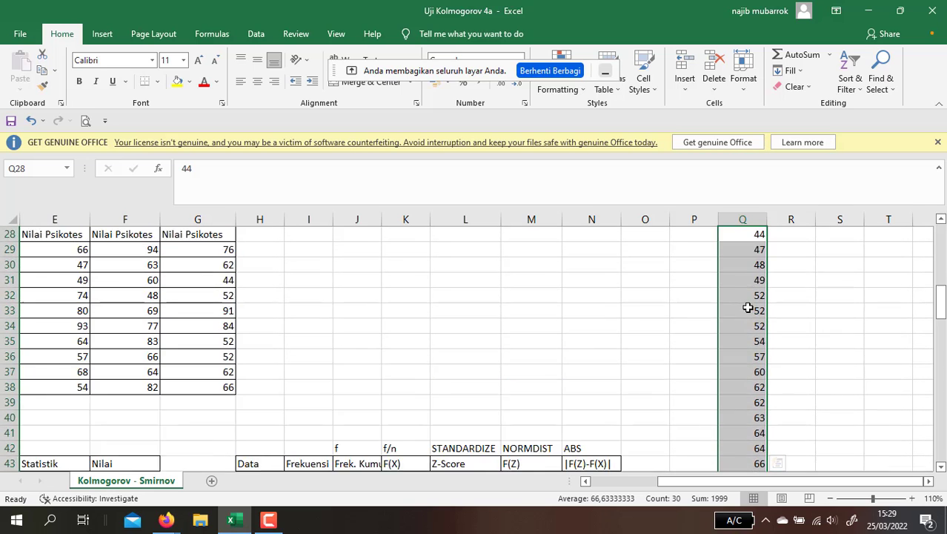
{"action": "scroll", "coordinate": [748, 307], "scroll_direction": "up", "scroll_amount": 2}
{"action": "scroll", "coordinate": [755, 363], "scroll_direction": "down", "scroll_amount": 2}
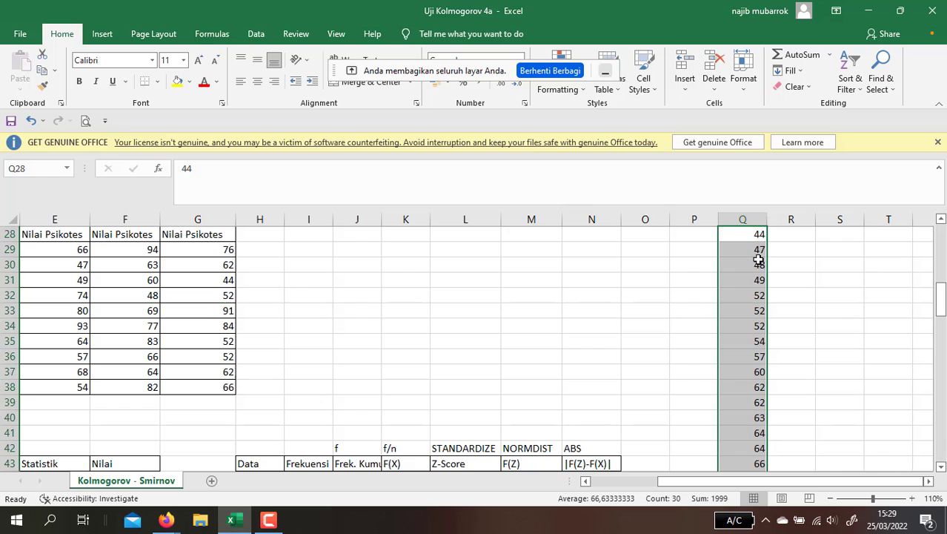
{"action": "scroll", "coordinate": [787, 267], "scroll_direction": "down", "scroll_amount": 1}
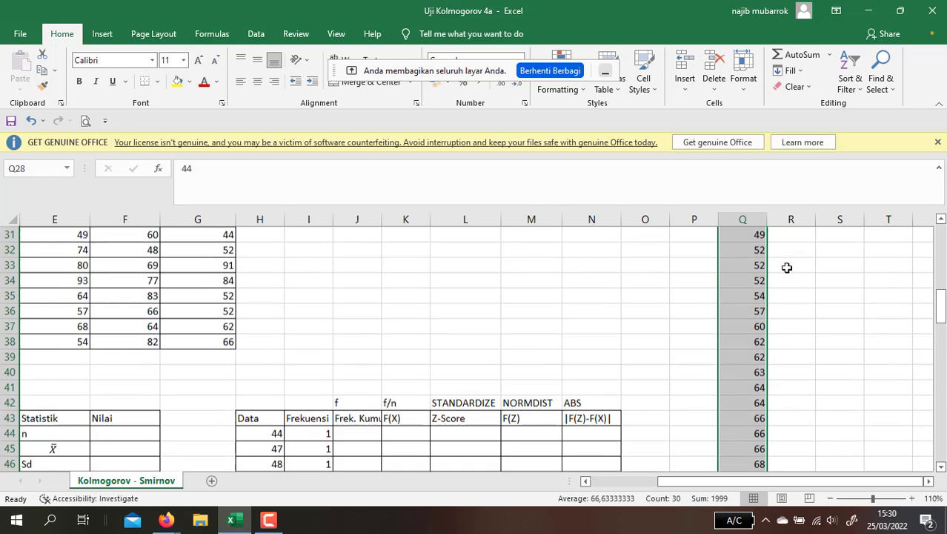
{"action": "scroll", "coordinate": [778, 259], "scroll_direction": "up", "scroll_amount": 1}
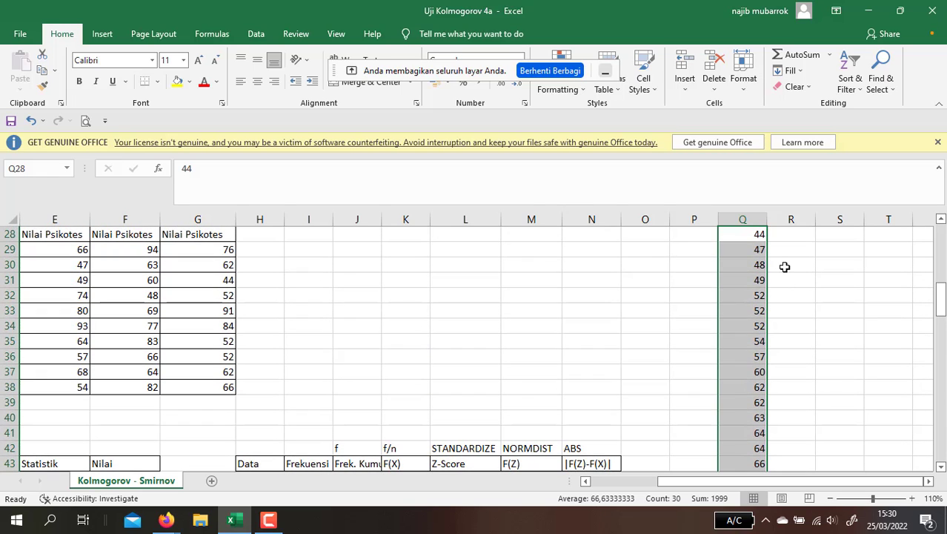
{"action": "scroll", "coordinate": [775, 268], "scroll_direction": "down", "scroll_amount": 1}
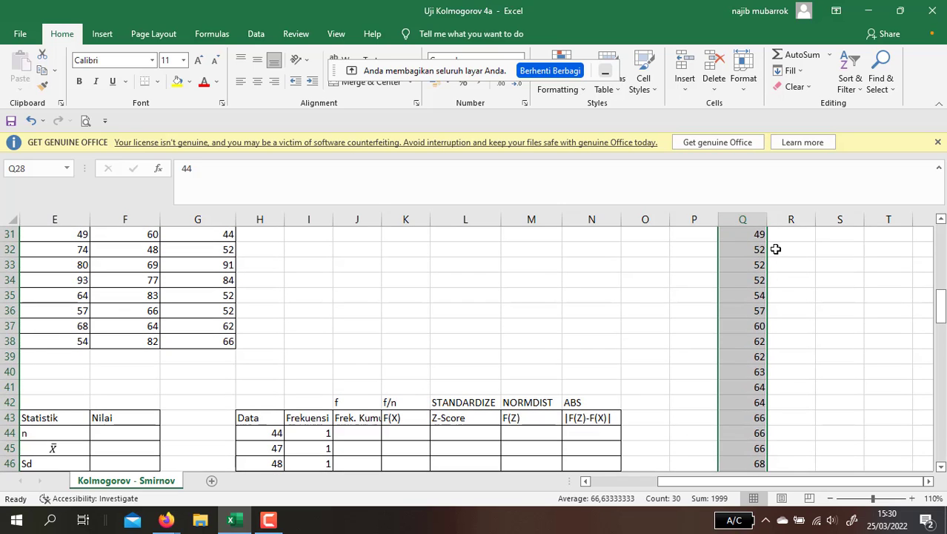
- Count the repeated 52 scores in Q32:Q34 and compare the sorted list with the Data and Frekuensi columns in H44:I67
{"action": "left_click", "coordinate": [759, 250]}
{"action": "left_click", "coordinate": [759, 265]}
{"action": "left_click", "coordinate": [752, 280]}
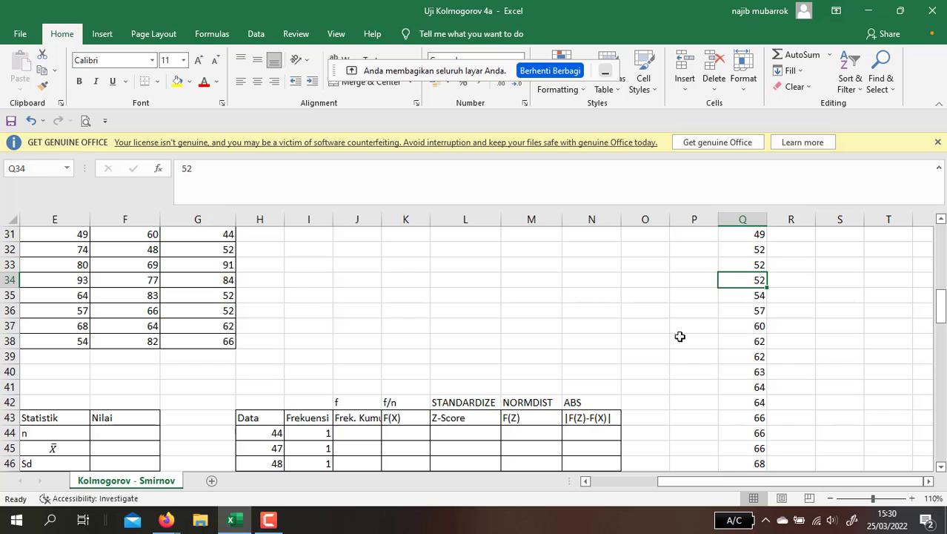
{"action": "scroll", "coordinate": [377, 409], "scroll_direction": "down", "scroll_amount": 1}
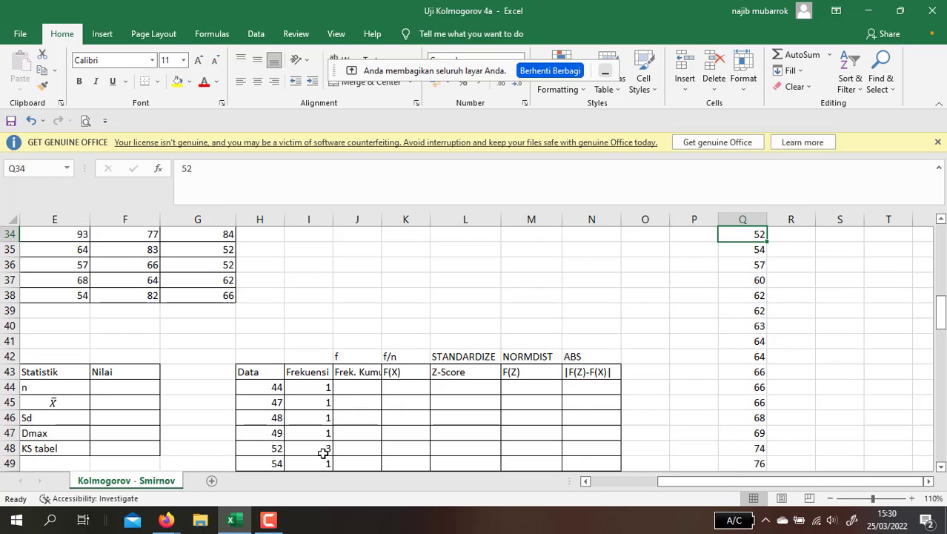
{"action": "scroll", "coordinate": [289, 432], "scroll_direction": "down", "scroll_amount": 1}
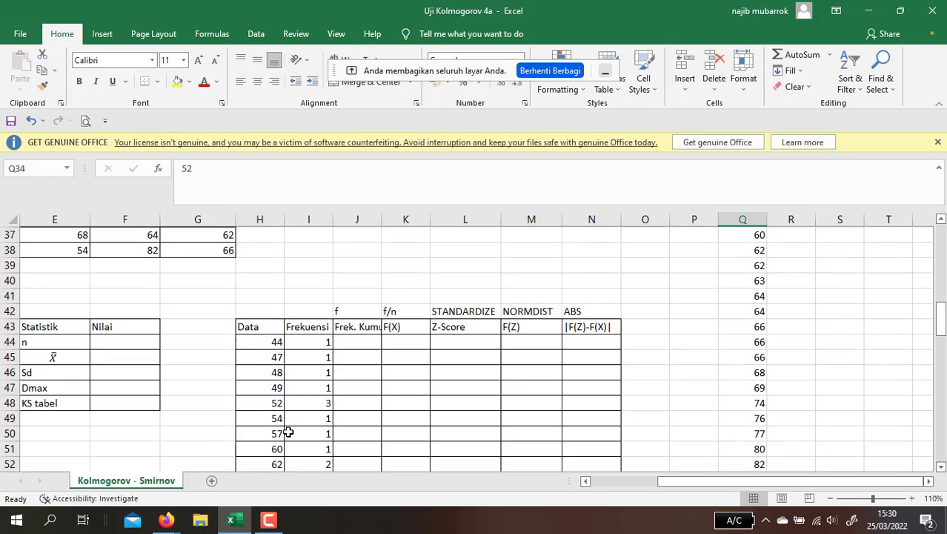
{"action": "scroll", "coordinate": [288, 433], "scroll_direction": "down", "scroll_amount": 5}
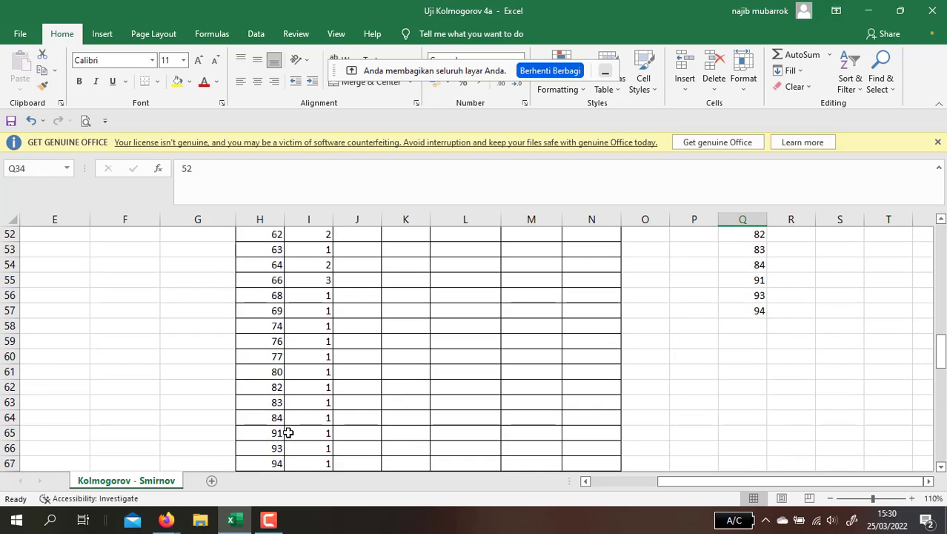
- Clear the temporary list of sorted scores from column Q, rows 28 to 57
{"action": "scroll", "coordinate": [288, 433], "scroll_direction": "down", "scroll_amount": 2}
{"action": "scroll", "coordinate": [288, 432], "scroll_direction": "up", "scroll_amount": 4}
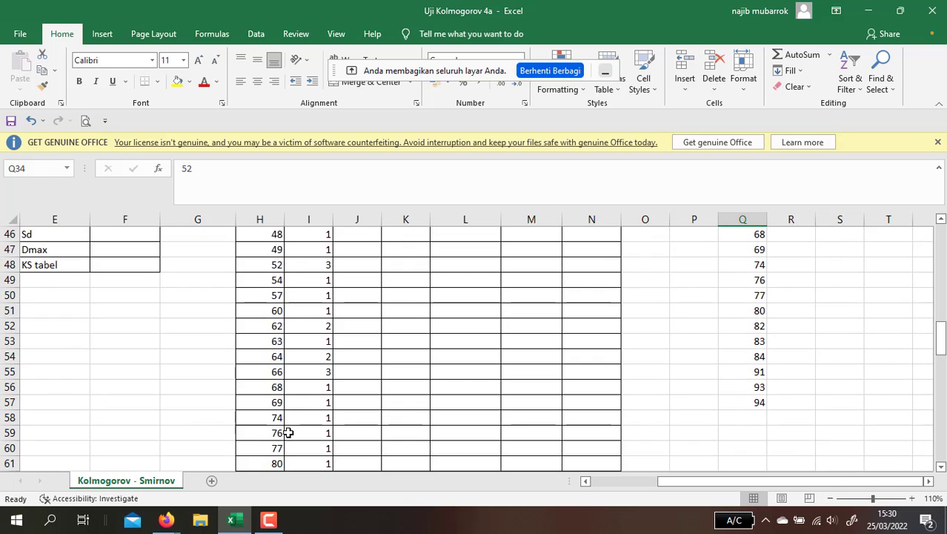
{"action": "scroll", "coordinate": [288, 433], "scroll_direction": "up", "scroll_amount": 3}
{"action": "scroll", "coordinate": [764, 282], "scroll_direction": "up", "scroll_amount": 5}
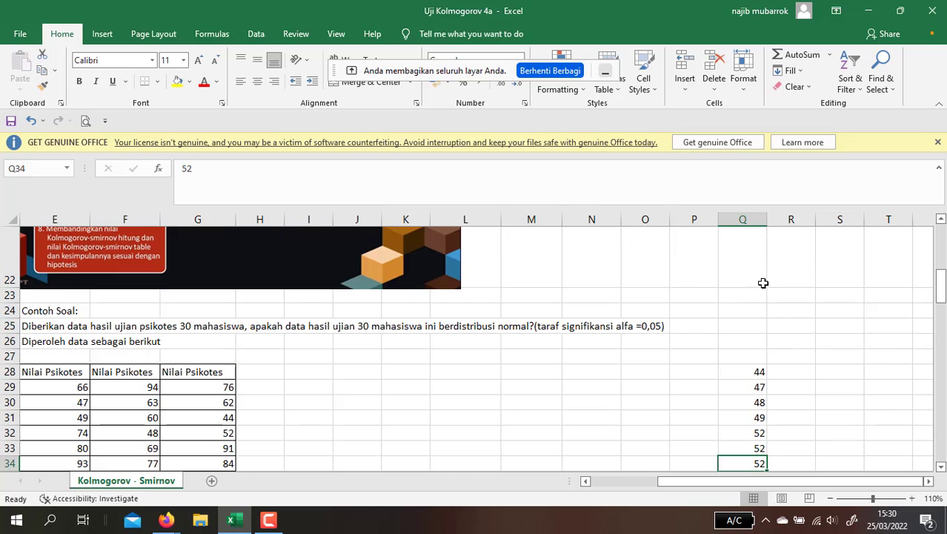
{"action": "left_click_drag", "start_coordinate": [753, 353], "coordinate": [772, 453]}
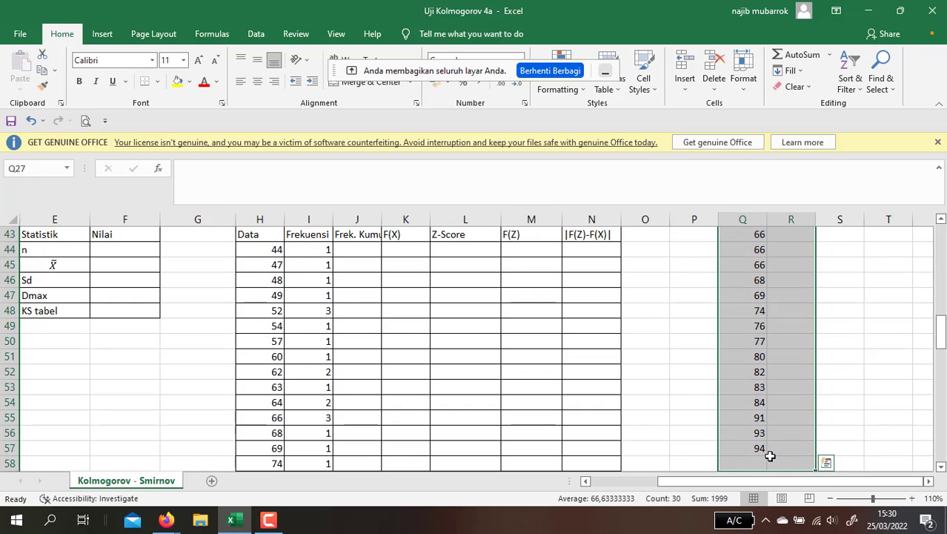
{"action": "key", "text": "Delete"}
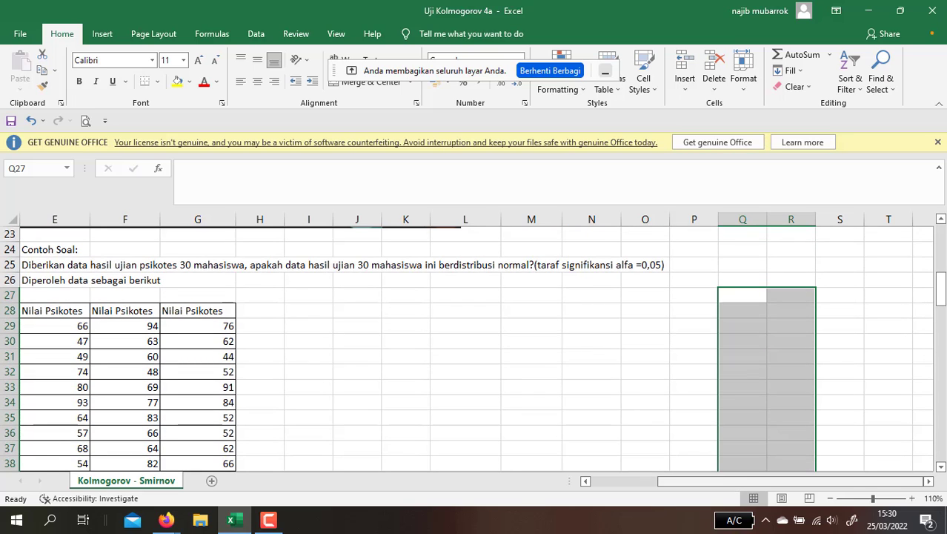
- Examine the Rumus EXL statistics table and the frequency table headings in rows 42 to 55, and select the n value cell F44
{"action": "left_click_drag", "start_coordinate": [664, 478], "coordinate": [605, 484]}
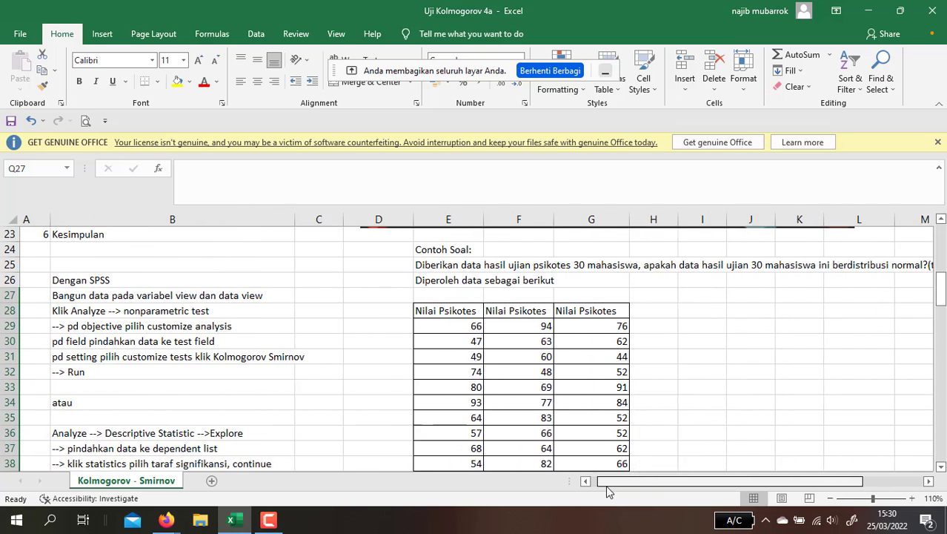
{"action": "scroll", "coordinate": [602, 455], "scroll_direction": "down", "scroll_amount": 4}
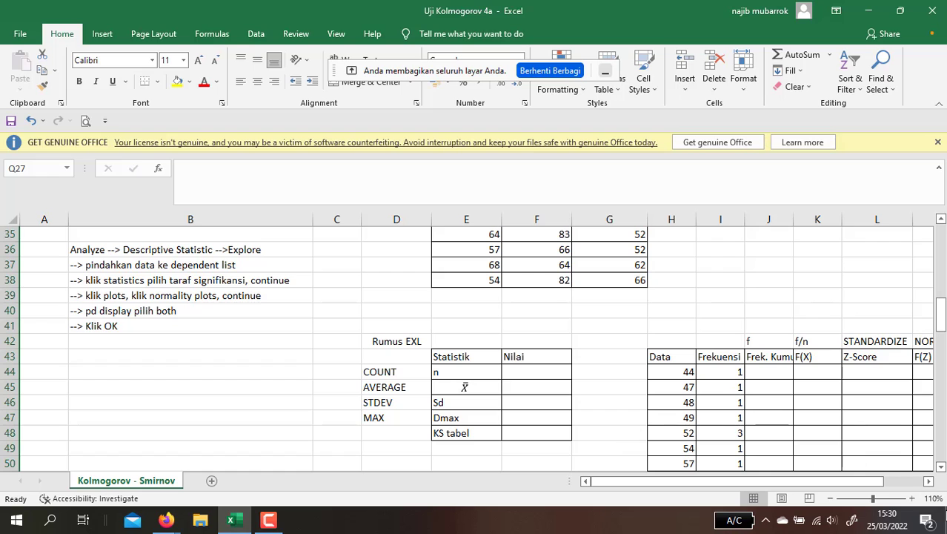
{"action": "left_click", "coordinate": [928, 481]}
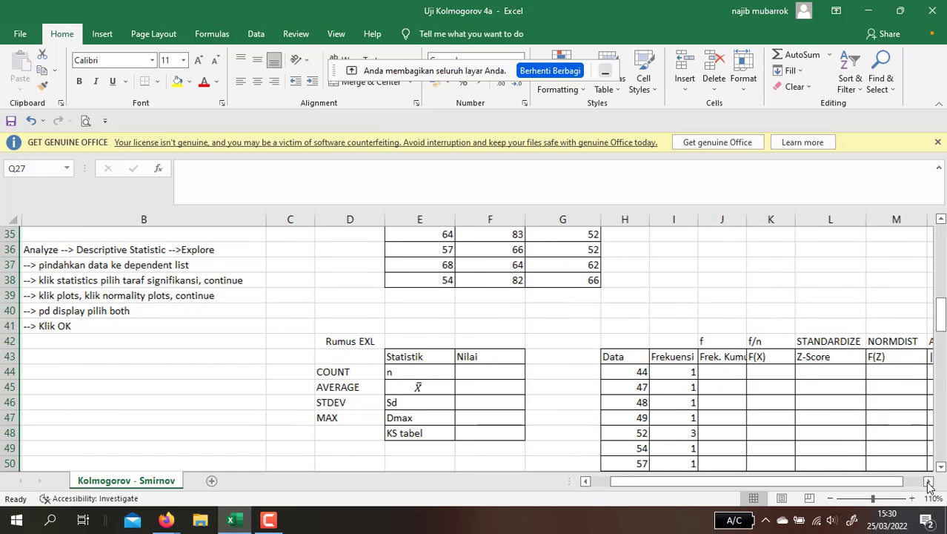
{"action": "double_click", "coordinate": [927, 481]}
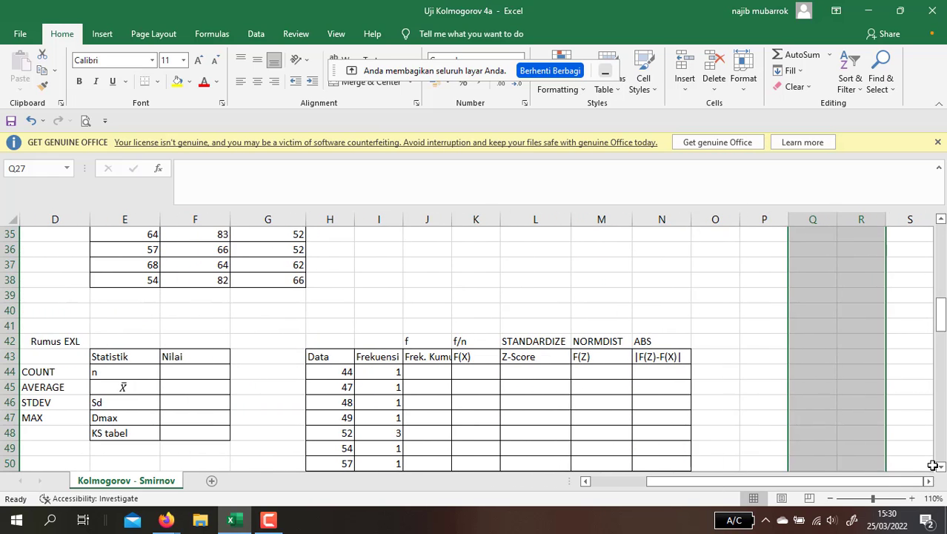
{"action": "left_click", "coordinate": [932, 466]}
{"action": "left_click", "coordinate": [933, 465]}
{"action": "left_click", "coordinate": [932, 465]}
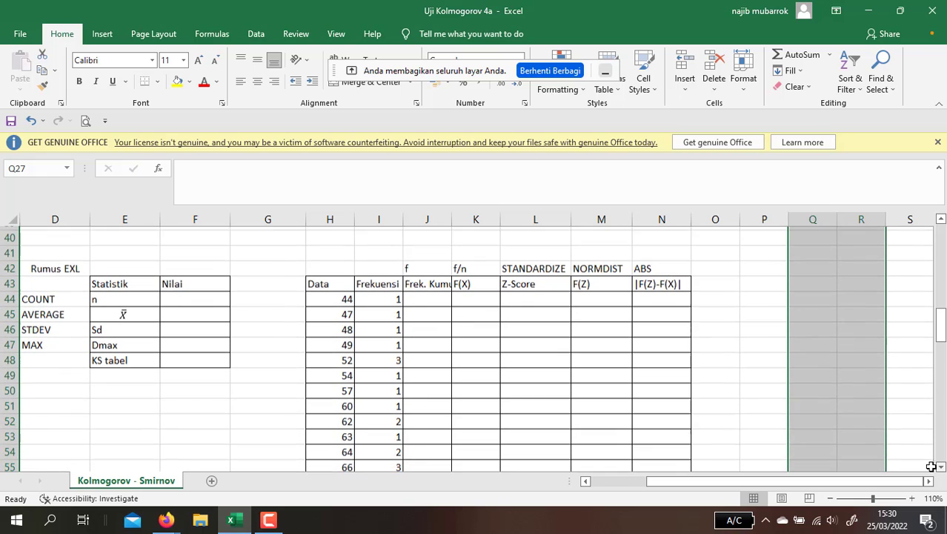
{"action": "left_click", "coordinate": [203, 294]}
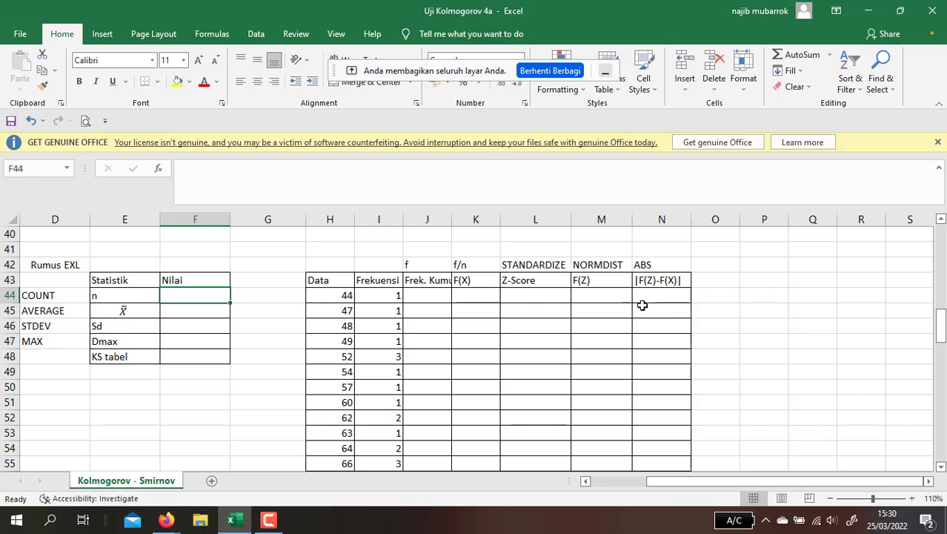
- Review the Data and Frekuensi columns down to row 67 and the original Nilai Psikotes scores in E29:G38
{"action": "scroll", "coordinate": [674, 443], "scroll_direction": "down", "scroll_amount": 1}
{"action": "scroll", "coordinate": [652, 433], "scroll_direction": "down", "scroll_amount": 3}
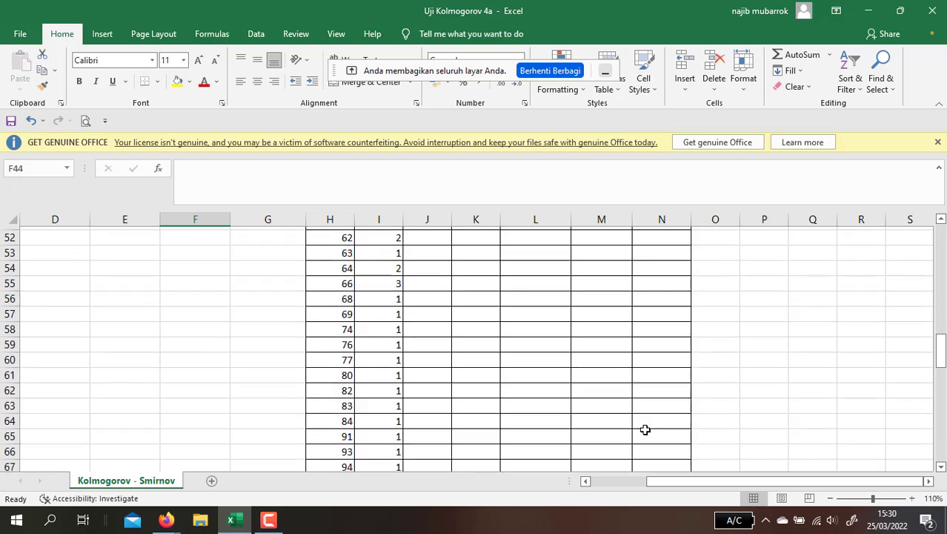
{"action": "scroll", "coordinate": [641, 426], "scroll_direction": "up", "scroll_amount": 4}
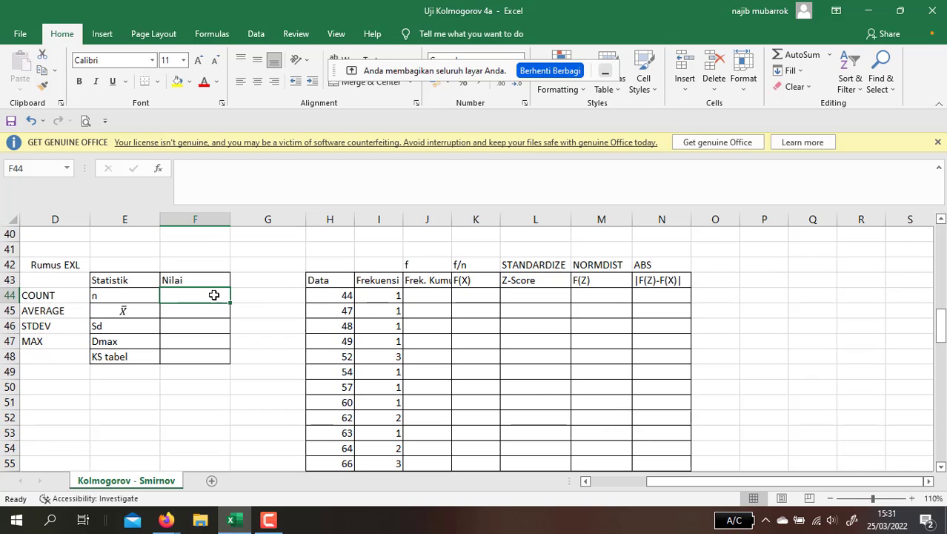
{"action": "scroll", "coordinate": [186, 296], "scroll_direction": "up", "scroll_amount": 1}
{"action": "scroll", "coordinate": [185, 296], "scroll_direction": "up", "scroll_amount": 1}
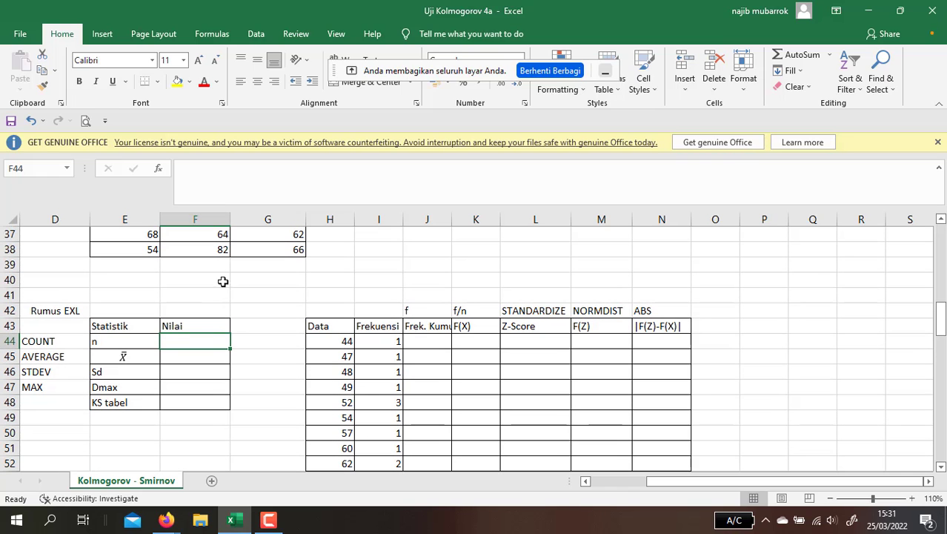
{"action": "scroll", "coordinate": [194, 351], "scroll_direction": "up", "scroll_amount": 5}
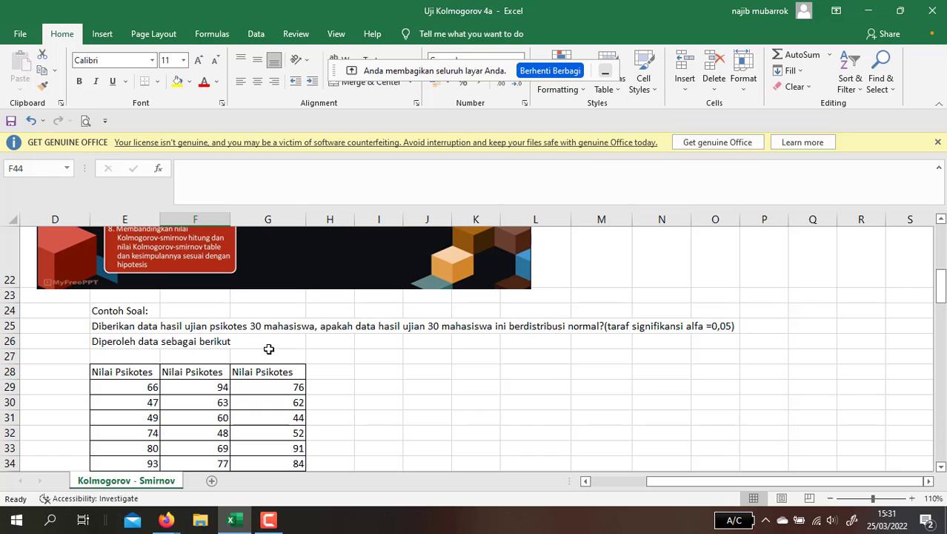
{"action": "scroll", "coordinate": [266, 341], "scroll_direction": "down", "scroll_amount": 4}
{"action": "scroll", "coordinate": [264, 333], "scroll_direction": "up", "scroll_amount": 2}
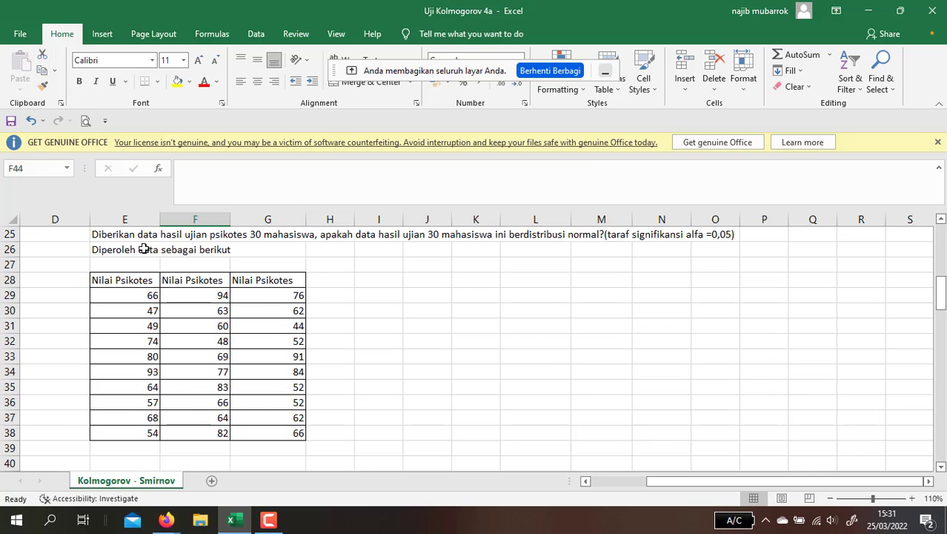
{"action": "scroll", "coordinate": [249, 384], "scroll_direction": "down", "scroll_amount": 2}
{"action": "scroll", "coordinate": [242, 386], "scroll_direction": "down", "scroll_amount": 2}
{"action": "scroll", "coordinate": [242, 386], "scroll_direction": "up", "scroll_amount": 1}
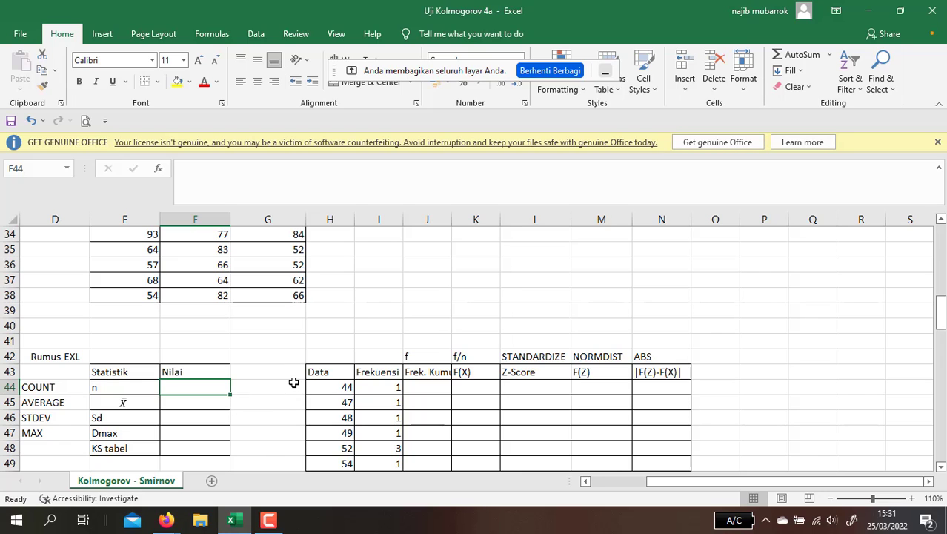
- Calculate n in F44 with =COUNT(E29:G38) and check the entered formula
{"action": "type", "text": "="}
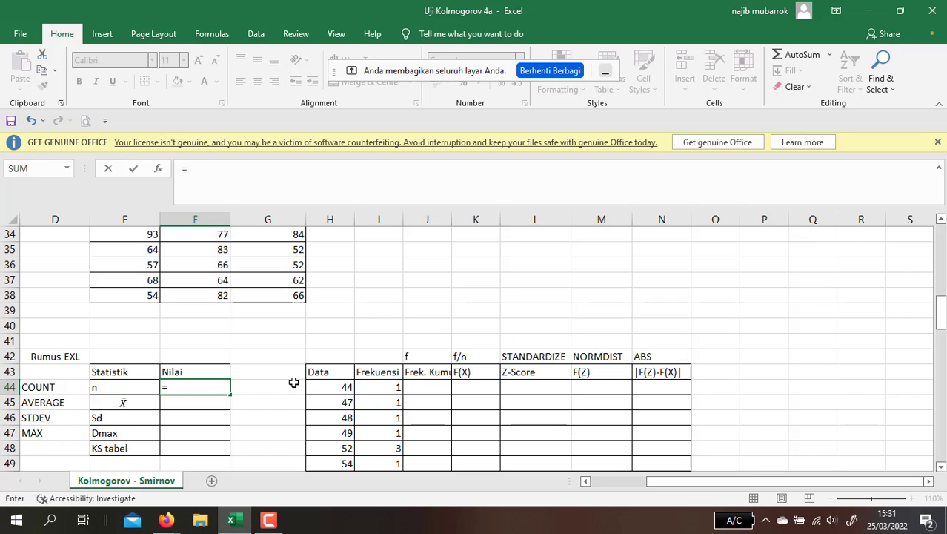
{"action": "type", "text": "count"}
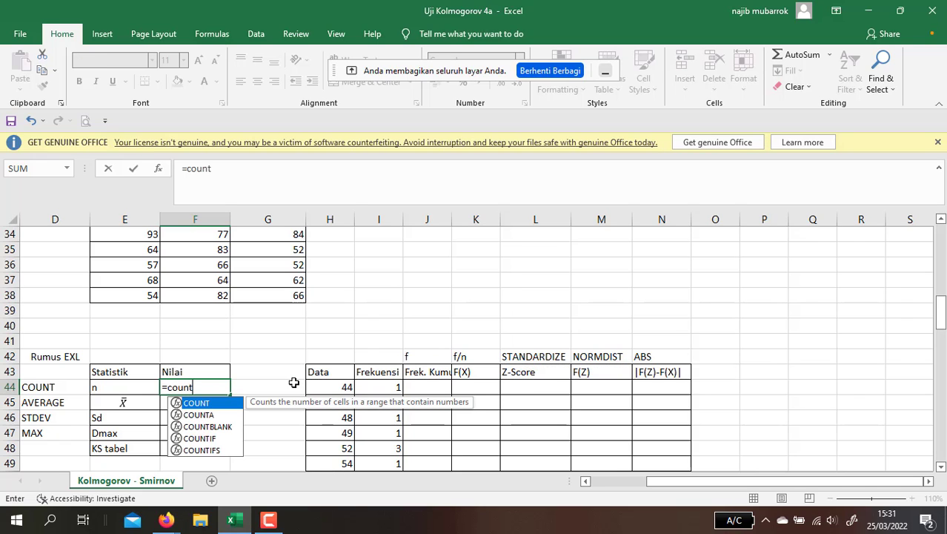
{"action": "type", "text": "("}
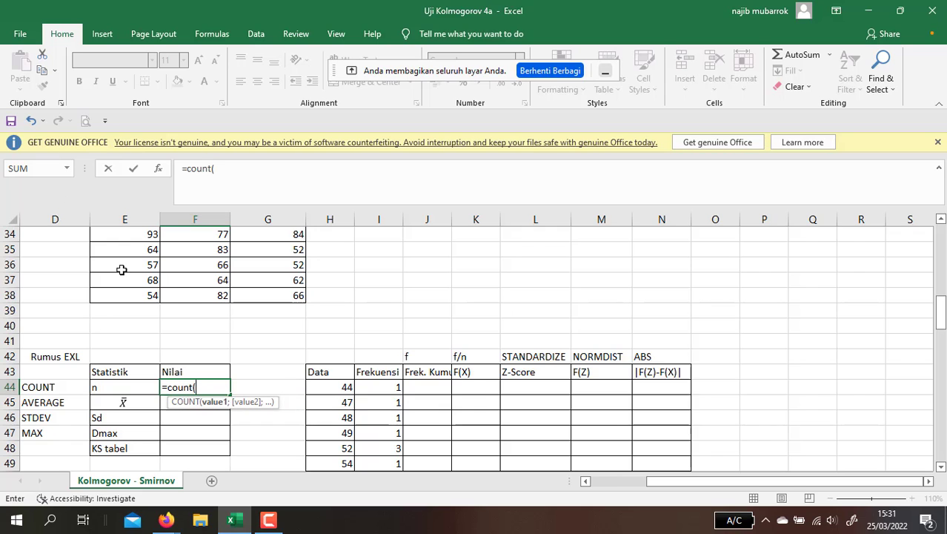
{"action": "scroll", "coordinate": [189, 308], "scroll_direction": "up", "scroll_amount": 1}
{"action": "scroll", "coordinate": [190, 309], "scroll_direction": "up", "scroll_amount": 2}
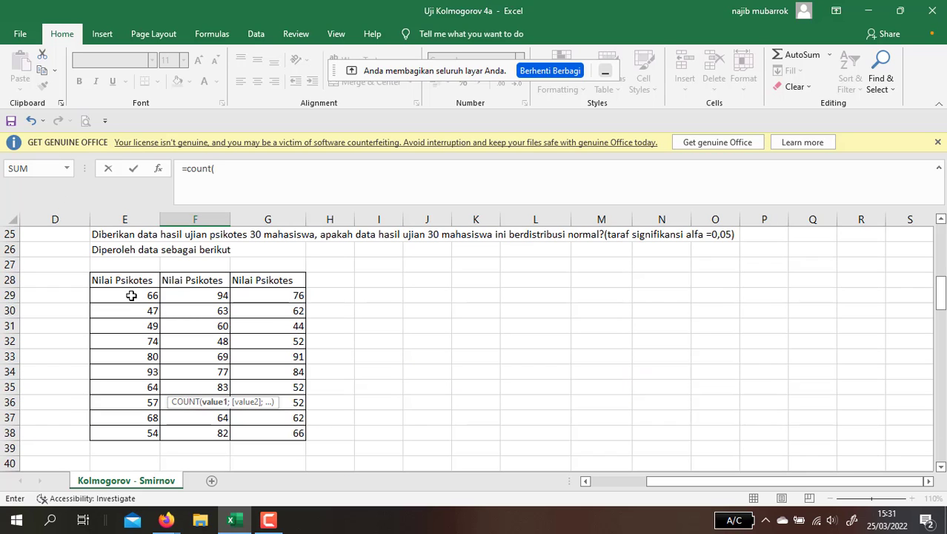
{"action": "left_click_drag", "start_coordinate": [131, 295], "coordinate": [269, 426]}
{"action": "type", "text": ")"}
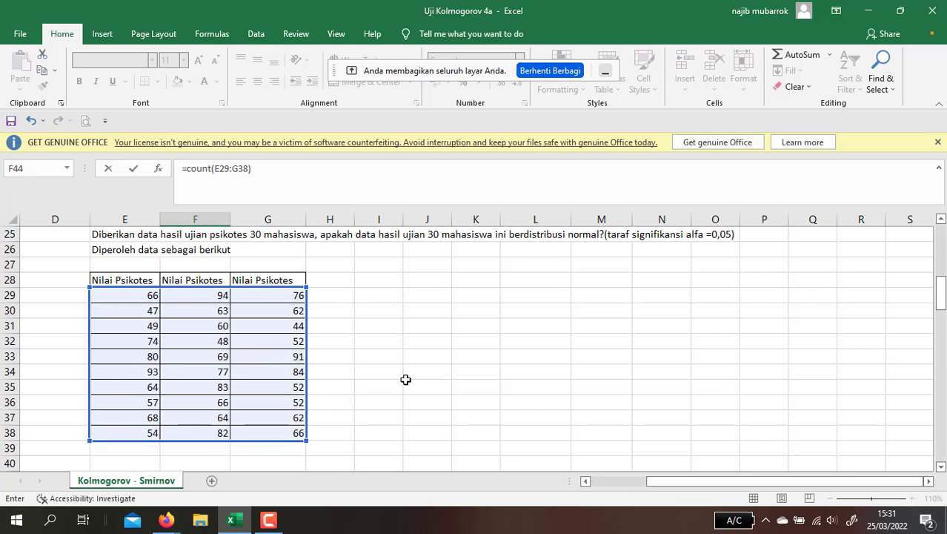
{"action": "key", "text": "Return"}
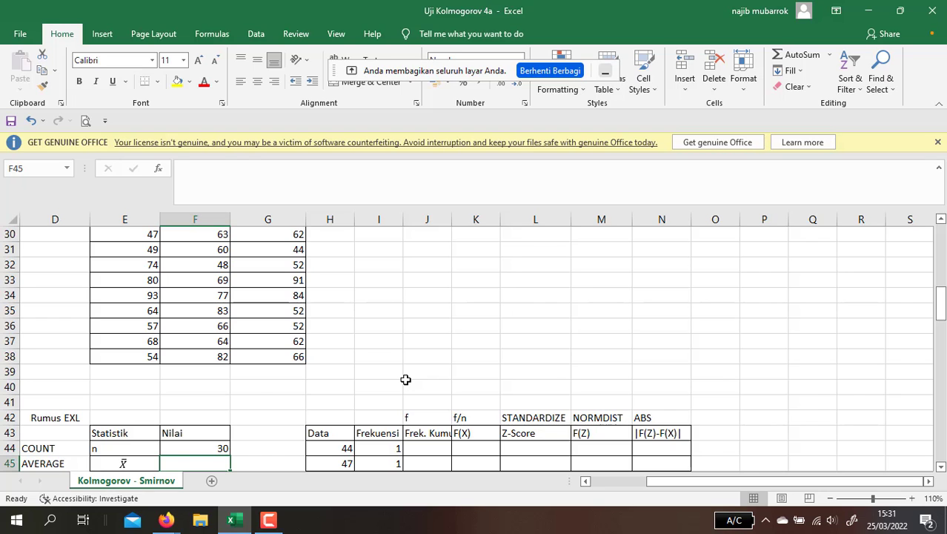
{"action": "scroll", "coordinate": [405, 379], "scroll_direction": "down", "scroll_amount": 1}
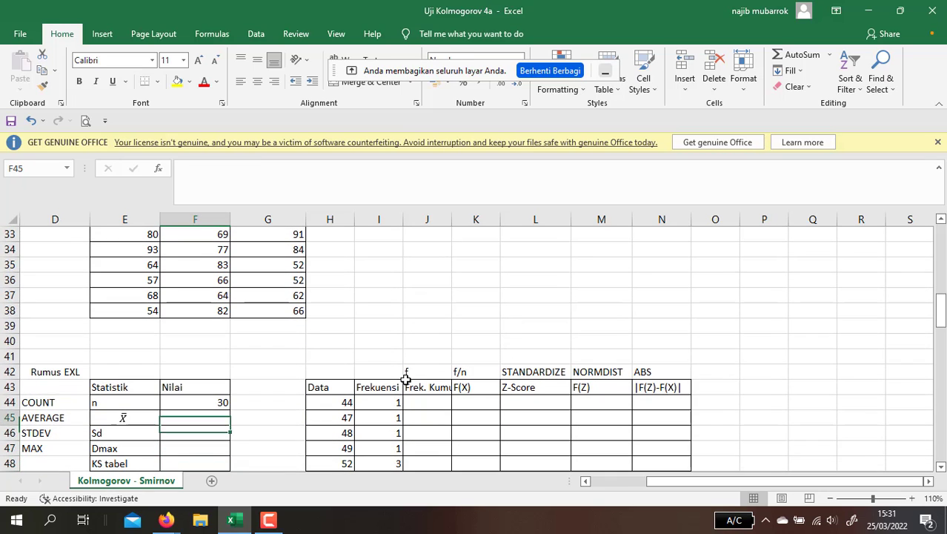
{"action": "key", "text": "Up"}
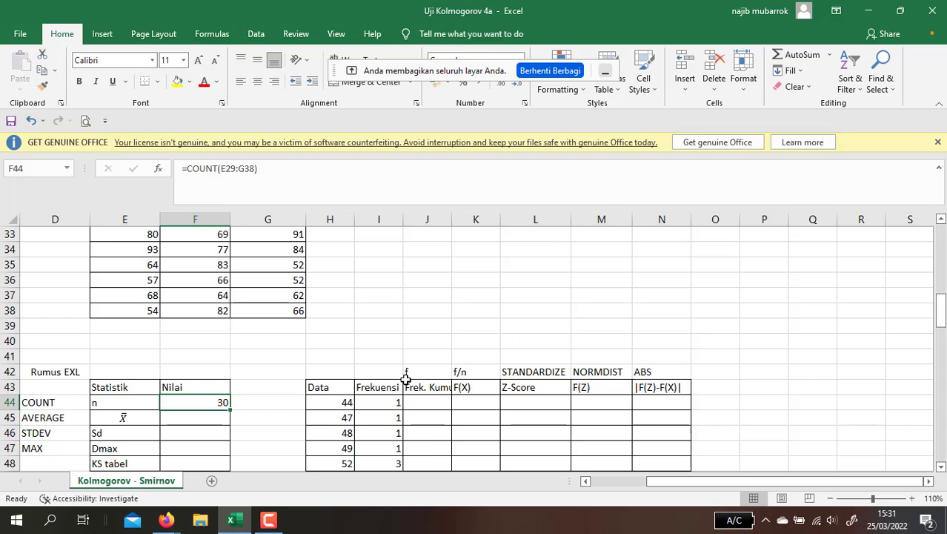
- Calculate the mean of the psychotest scores in F45 with =AVERAGE(E29:G38) and check the entered formula
{"action": "key", "text": "Down"}
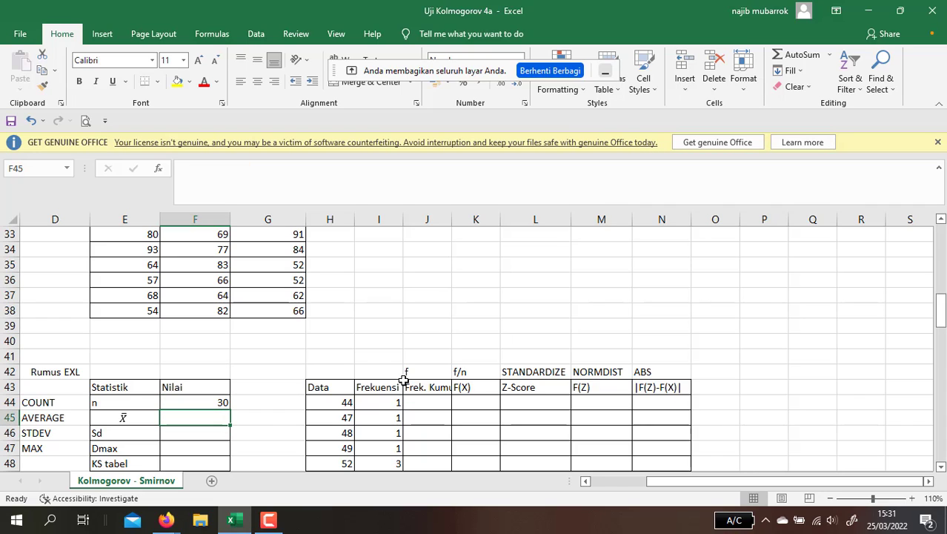
{"action": "type", "text": "="}
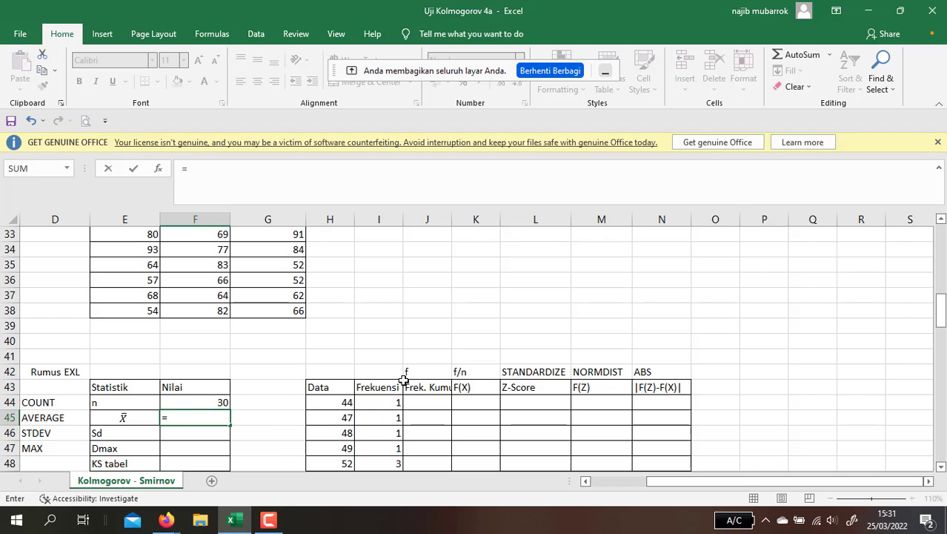
{"action": "type", "text": "aver"}
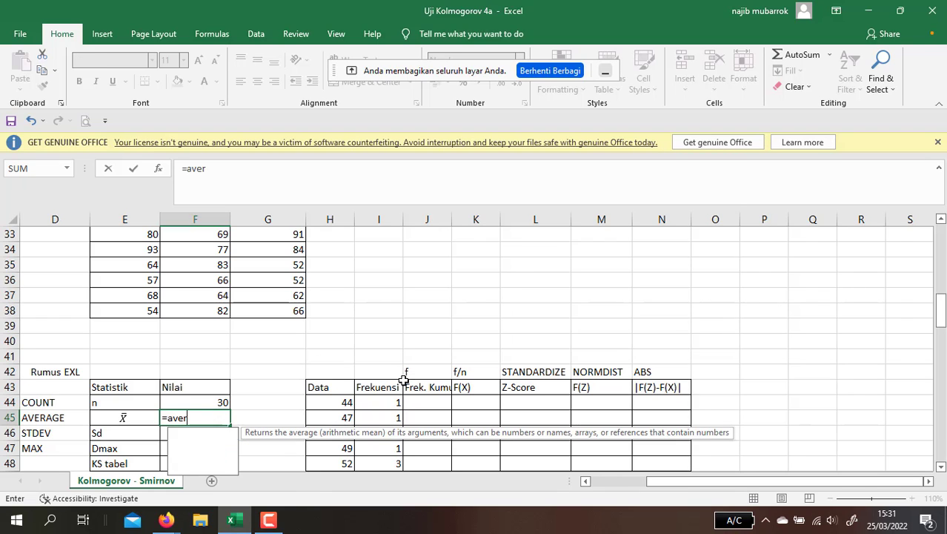
{"action": "type", "text": "age("}
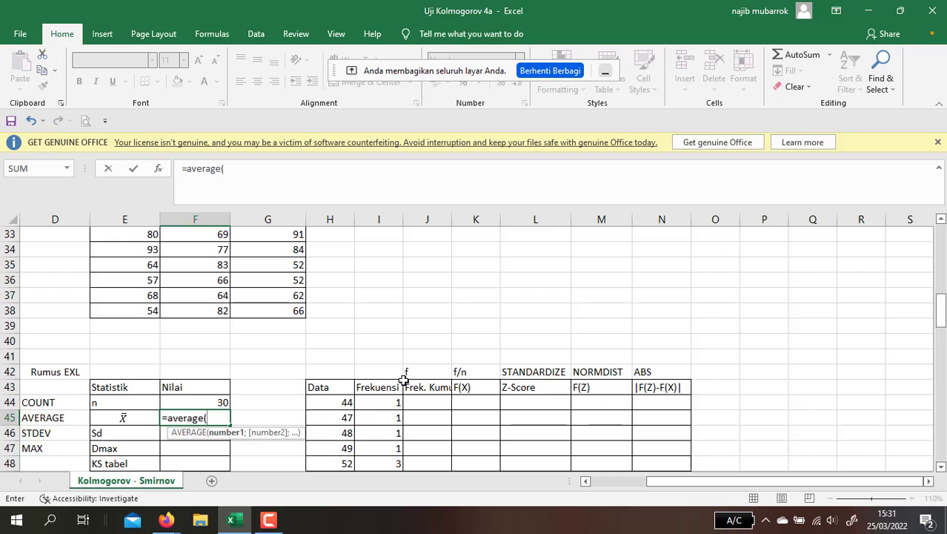
{"action": "scroll", "coordinate": [303, 310], "scroll_direction": "up", "scroll_amount": 3}
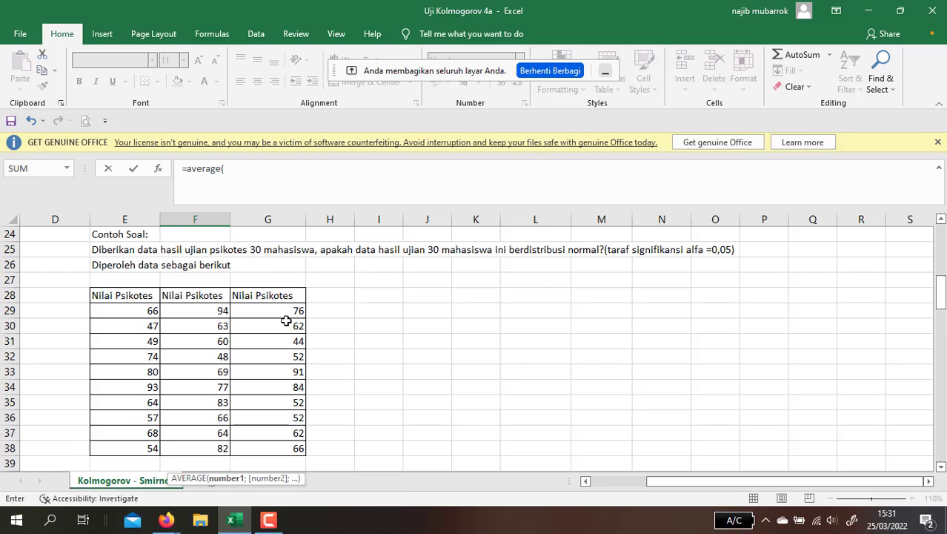
{"action": "left_click_drag", "start_coordinate": [143, 312], "coordinate": [285, 446]}
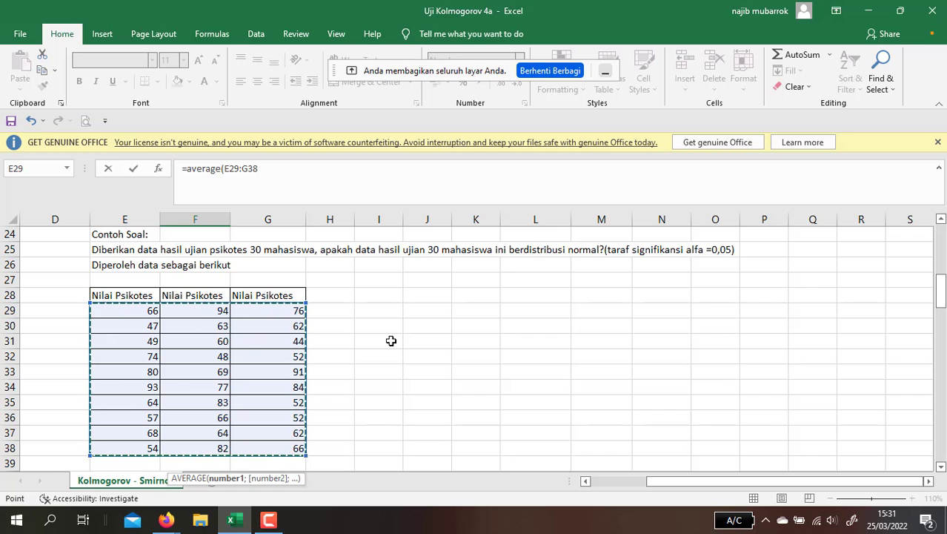
{"action": "type", "text": ")"}
{"action": "key", "text": "Return"}
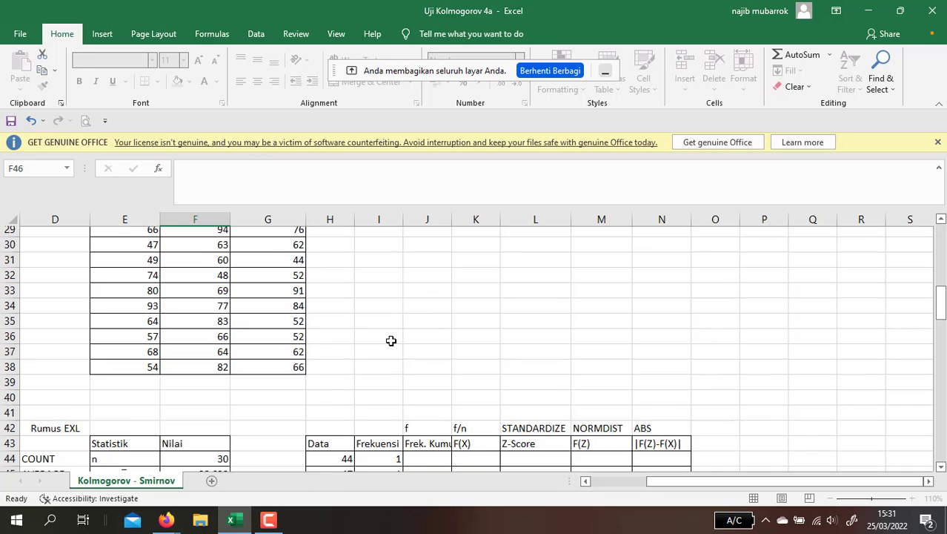
{"action": "key", "text": "Down"}
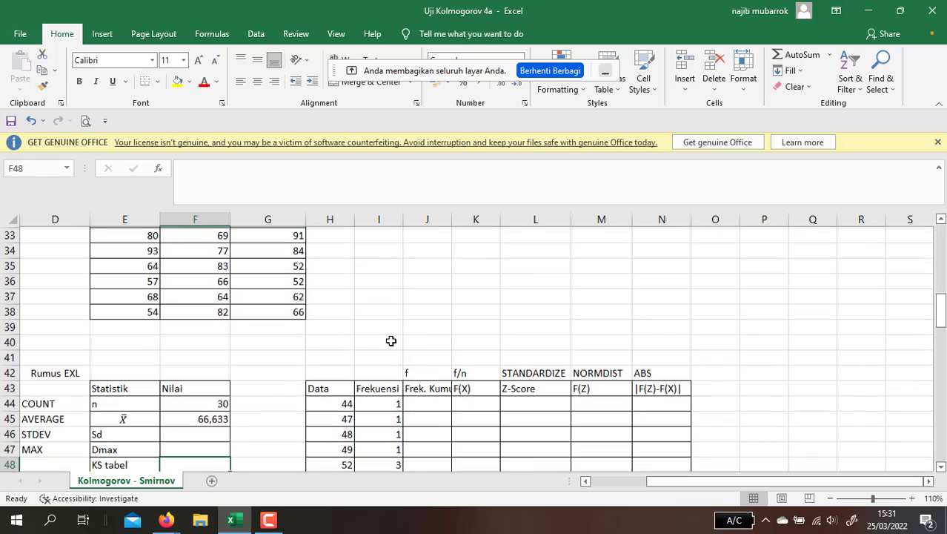
{"action": "key", "text": "Up"}
{"action": "key", "text": "Up"}
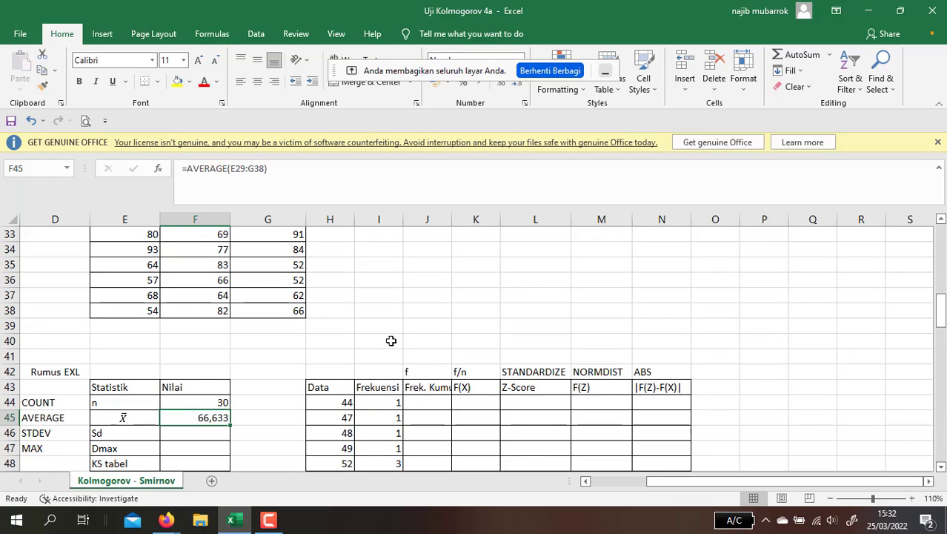
- Calculate the standard deviation of the psychotest scores in F46 with =STDEV(E29:G38) and check the entered formula
{"action": "key", "text": "Down"}
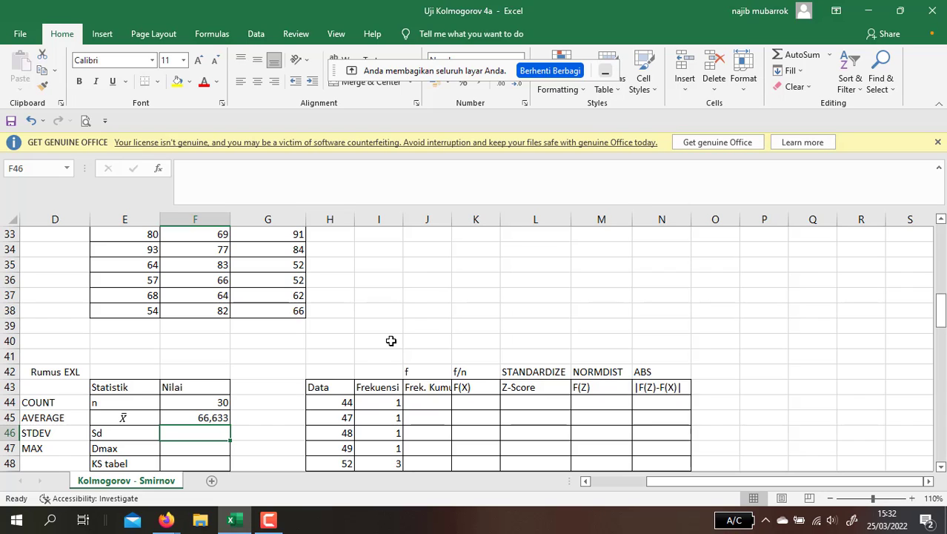
{"action": "type", "text": "="}
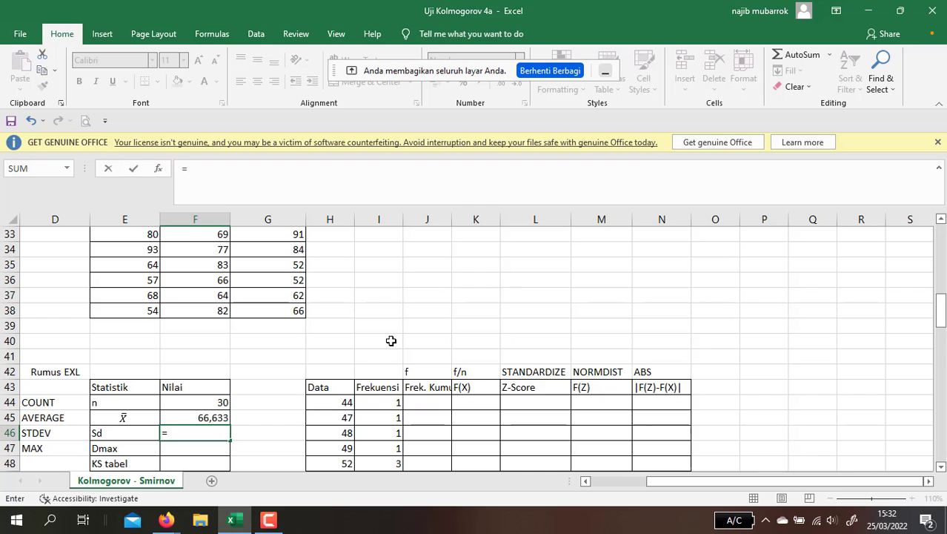
{"action": "type", "text": "s"}
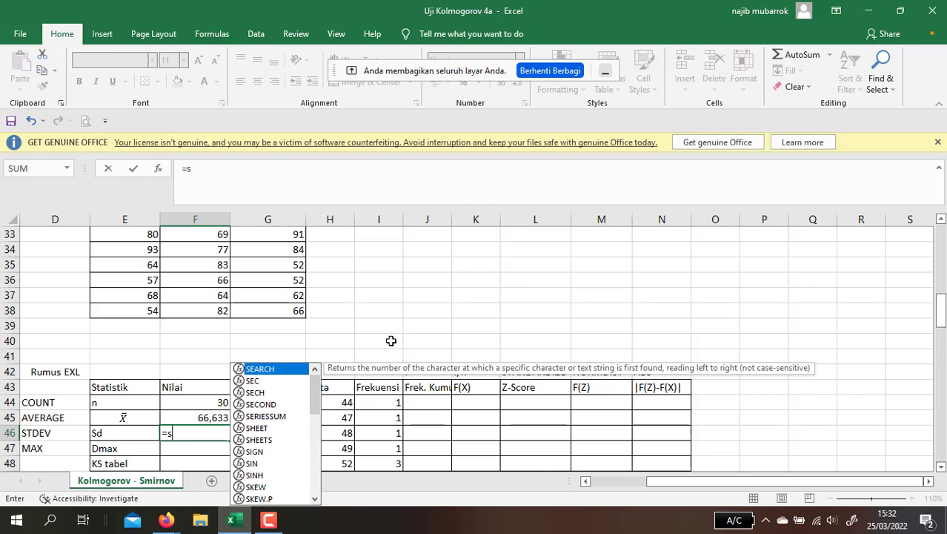
{"action": "type", "text": "tde"}
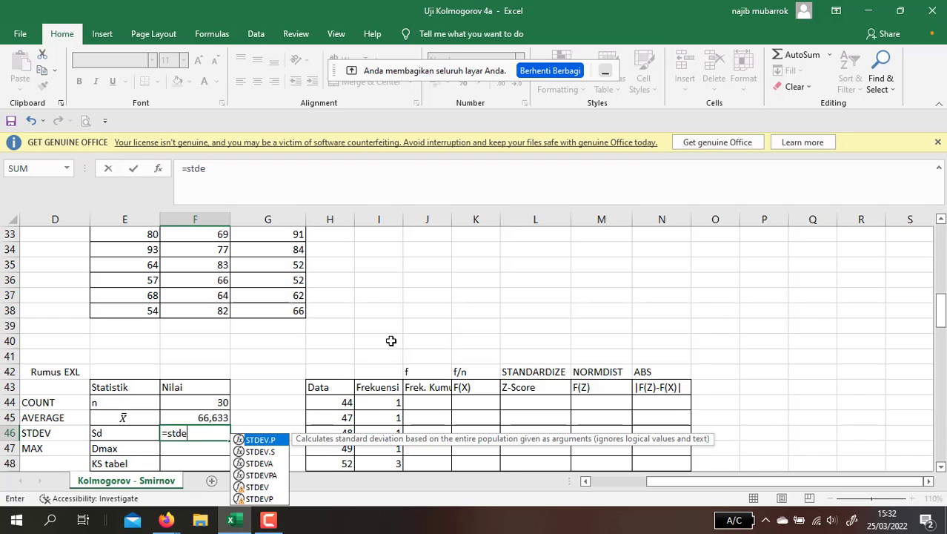
{"action": "type", "text": "v("}
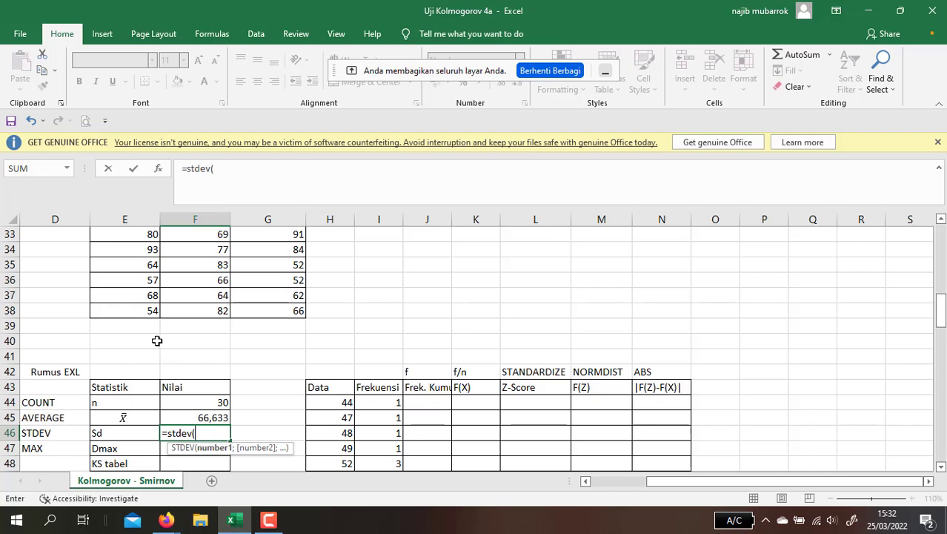
{"action": "scroll", "coordinate": [165, 308], "scroll_direction": "up", "scroll_amount": 2}
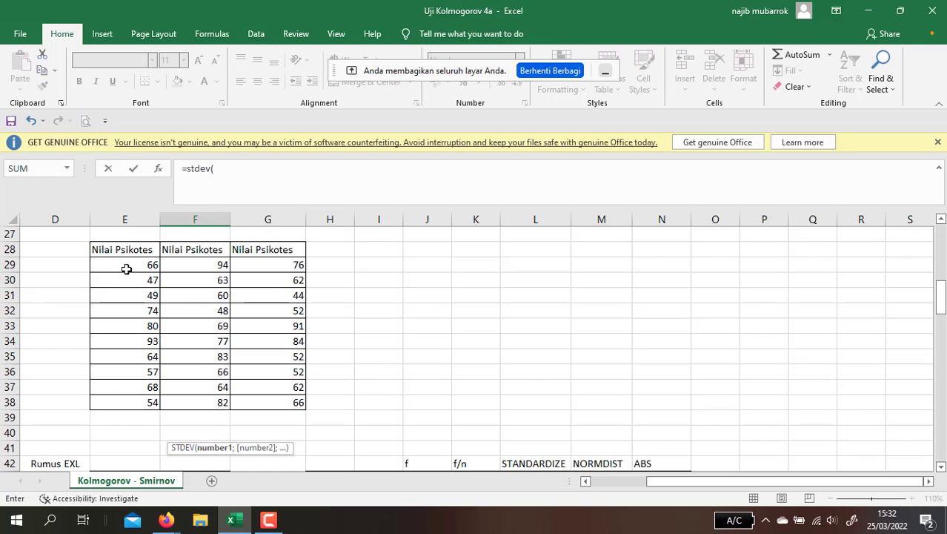
{"action": "left_click_drag", "start_coordinate": [122, 266], "coordinate": [273, 400]}
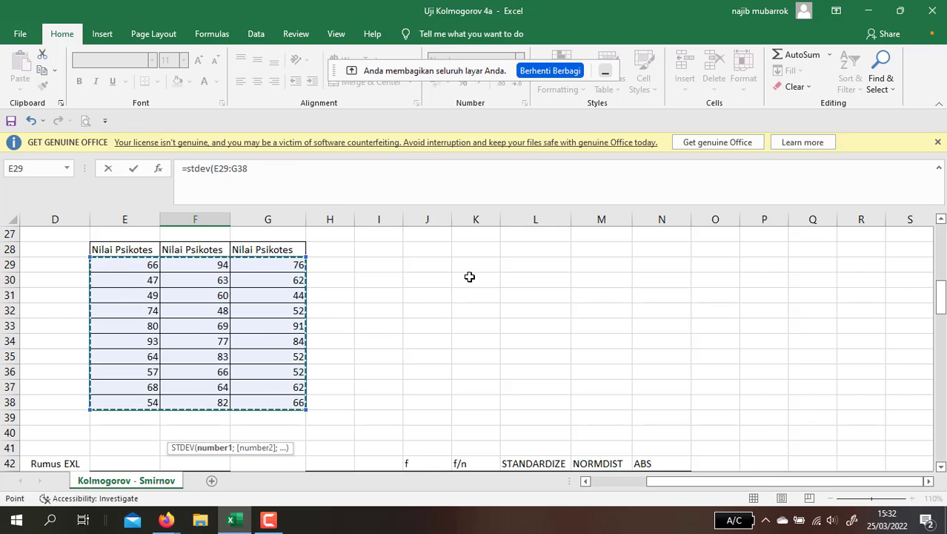
{"action": "type", "text": ")"}
{"action": "key", "text": "Return"}
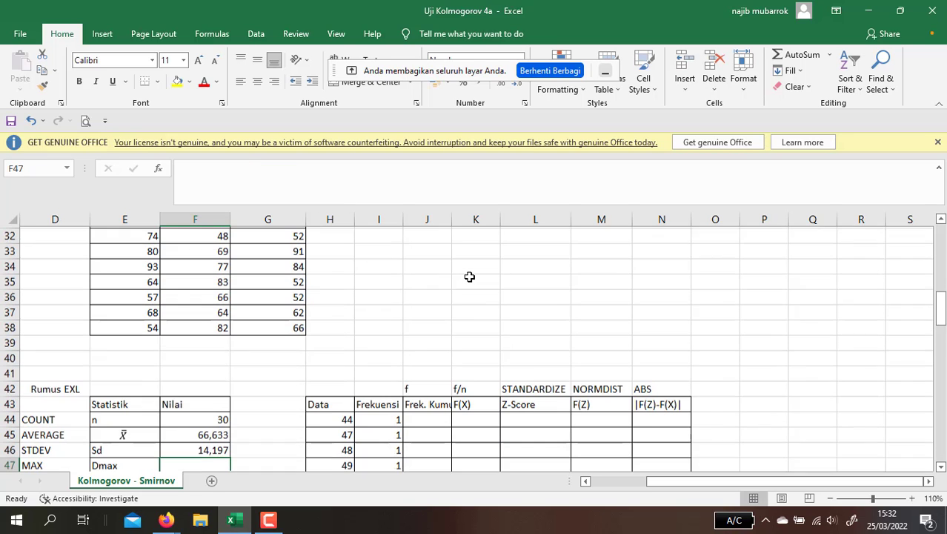
{"action": "key", "text": "Up"}
{"action": "key", "text": "Down"}
{"action": "key", "text": "Down"}
{"action": "key", "text": "Down"}
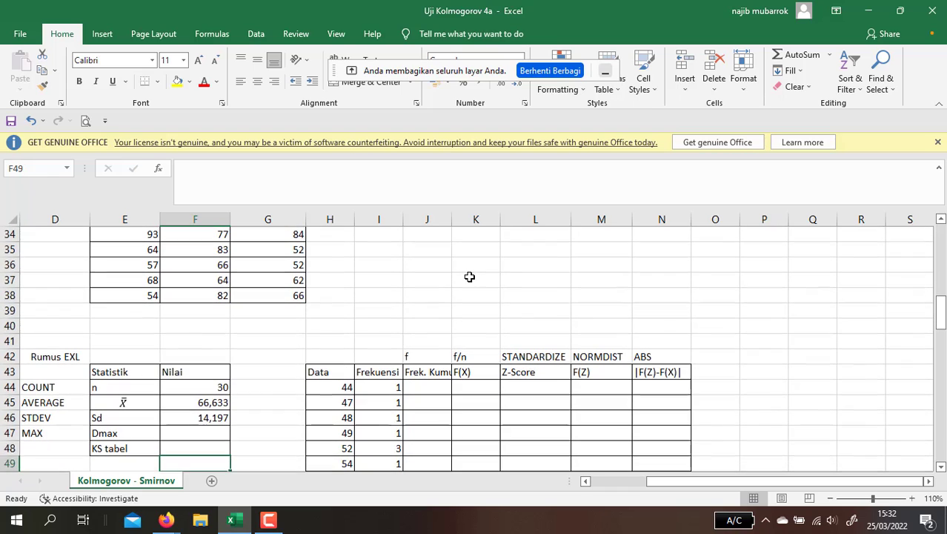
{"action": "key", "text": "Up"}
{"action": "key", "text": "Up"}
{"action": "key", "text": "Up"}
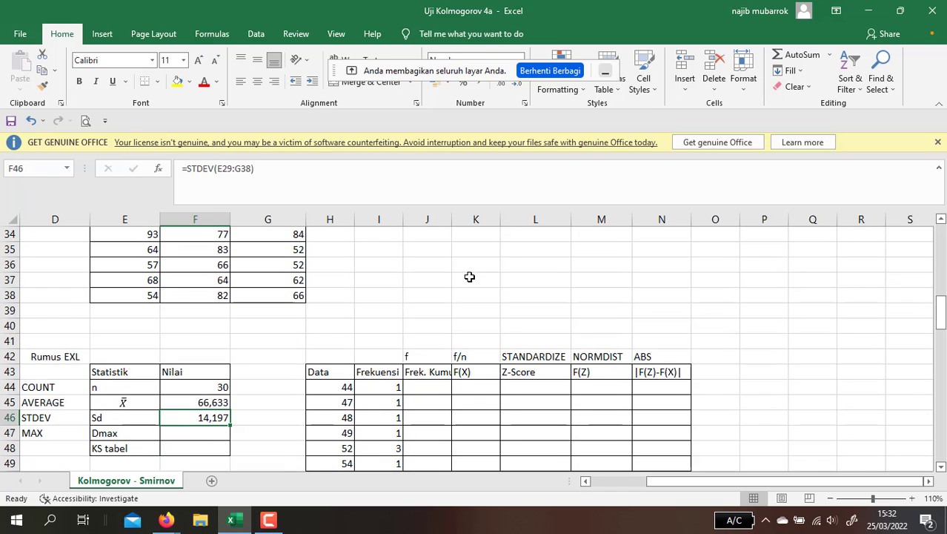
- Review the Data and Frekuensi columns of the frequency table, going through their values from row 44 downward
{"action": "key", "text": "Right"}
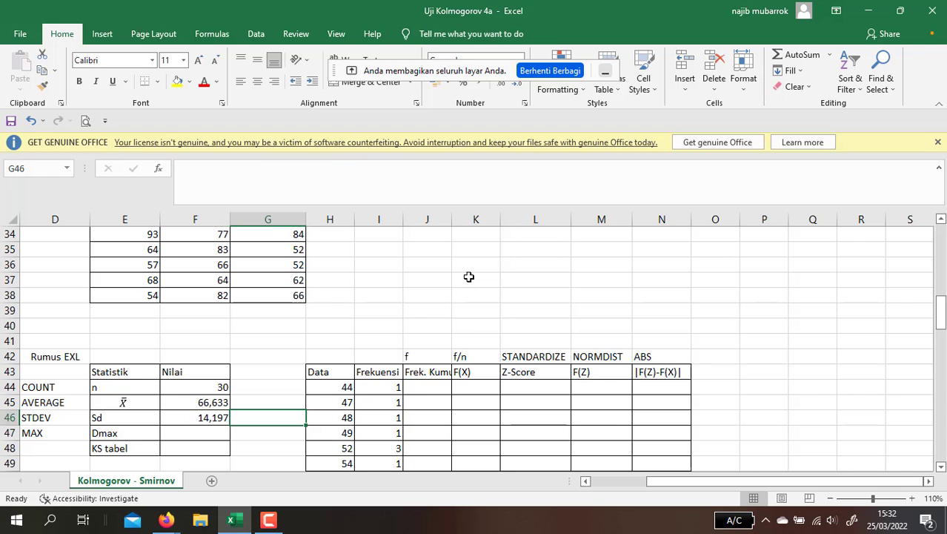
{"action": "key", "text": "Right"}
{"action": "key", "text": "Right"}
{"action": "key", "text": "Down"}
{"action": "key", "text": "Down"}
{"action": "key", "text": "Down"}
{"action": "key", "text": "Down"}
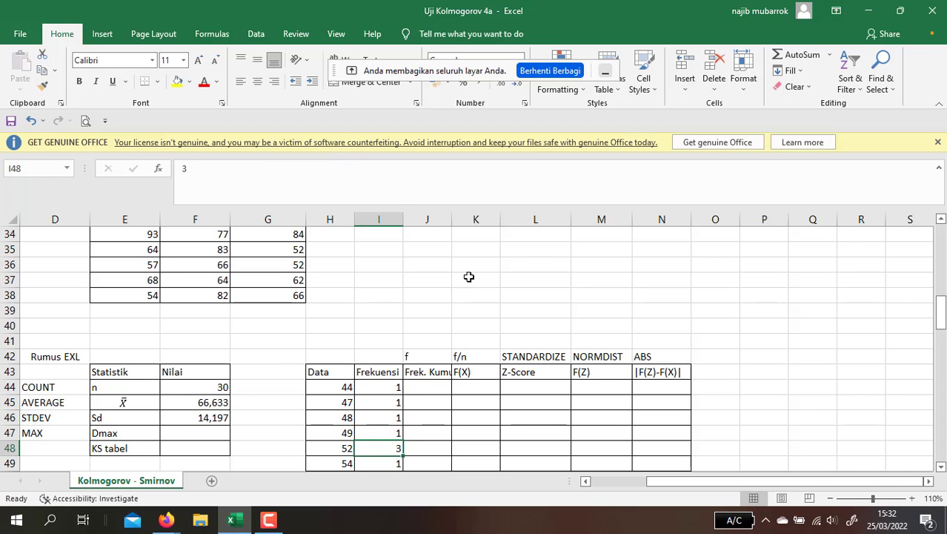
{"action": "key", "text": "Down"}
{"action": "key", "text": "Down"}
{"action": "key", "text": "Down"}
{"action": "key", "text": "Down"}
{"action": "key", "text": "Down"}
{"action": "key", "text": "Down"}
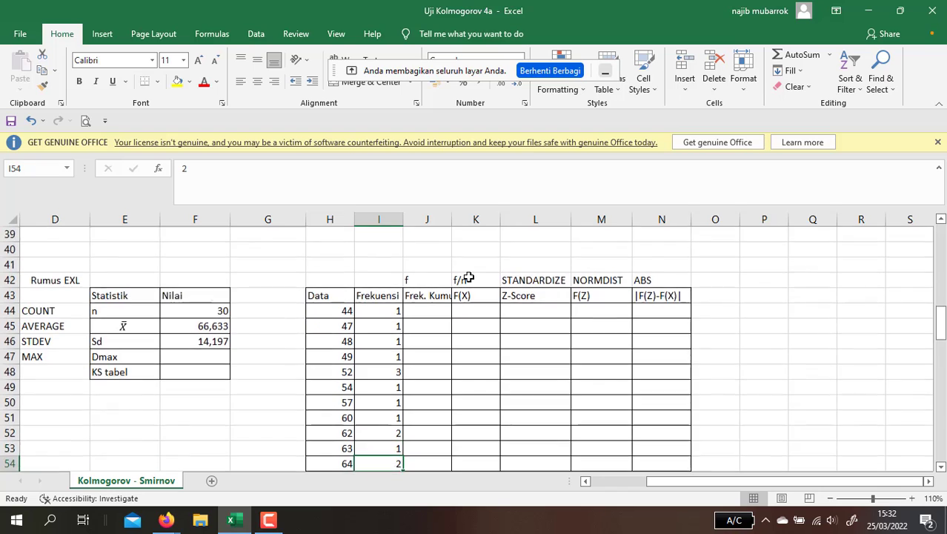
{"action": "key", "text": "Down"}
{"action": "key", "text": "Up"}
{"action": "key", "text": "Up"}
{"action": "key", "text": "Up"}
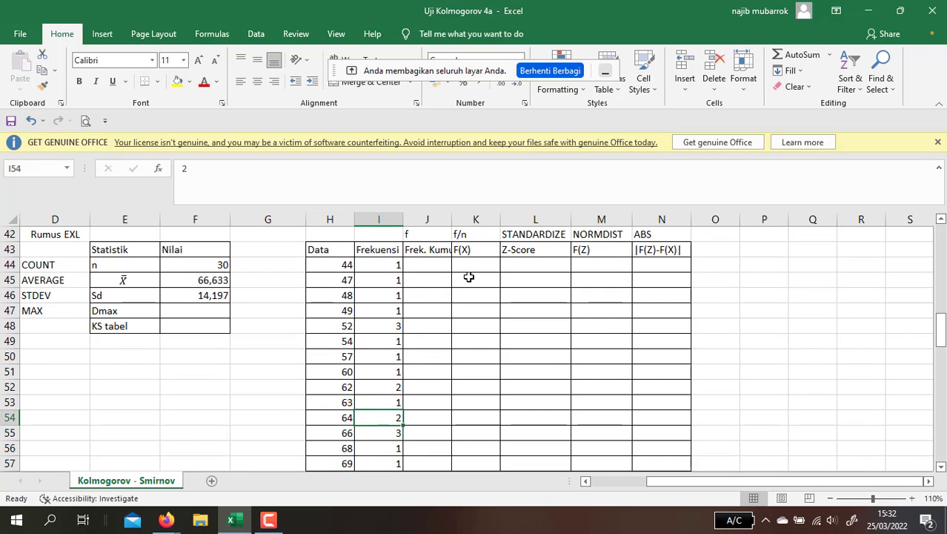
{"action": "key", "text": "Up"}
{"action": "key", "text": "Up"}
{"action": "key", "text": "Up"}
{"action": "key", "text": "Up"}
{"action": "key", "text": "Up"}
{"action": "key", "text": "Up"}
{"action": "key", "text": "Left"}
{"action": "key", "text": "Up"}
{"action": "key", "text": "Up"}
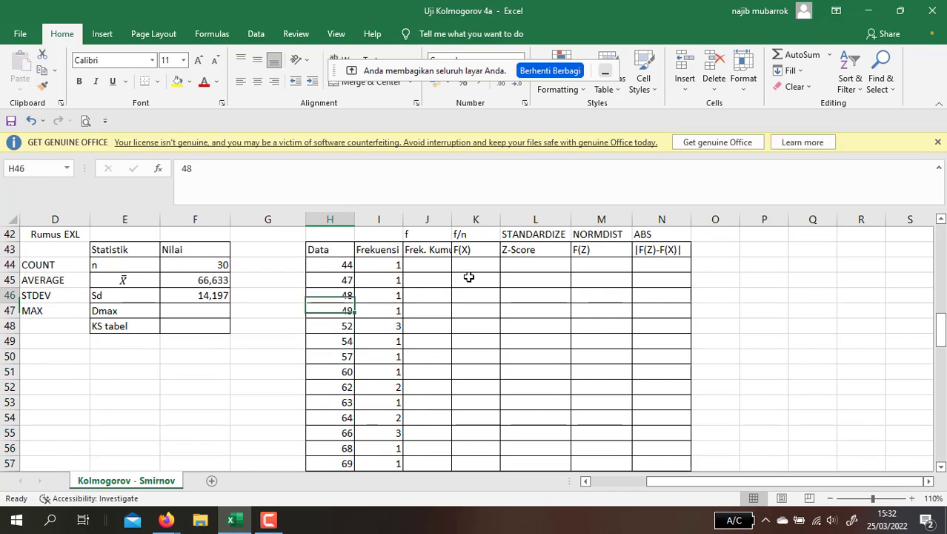
{"action": "key", "text": "Up"}
{"action": "key", "text": "Up"}
{"action": "key", "text": "Right"}
{"action": "key", "text": "Down"}
{"action": "key", "text": "Down"}
{"action": "key", "text": "Down"}
{"action": "key", "text": "Down"}
{"action": "key", "text": "Down"}
{"action": "key", "text": "Down"}
{"action": "key", "text": "Down"}
{"action": "key", "text": "Down"}
{"action": "key", "text": "Down"}
{"action": "key", "text": "Down"}
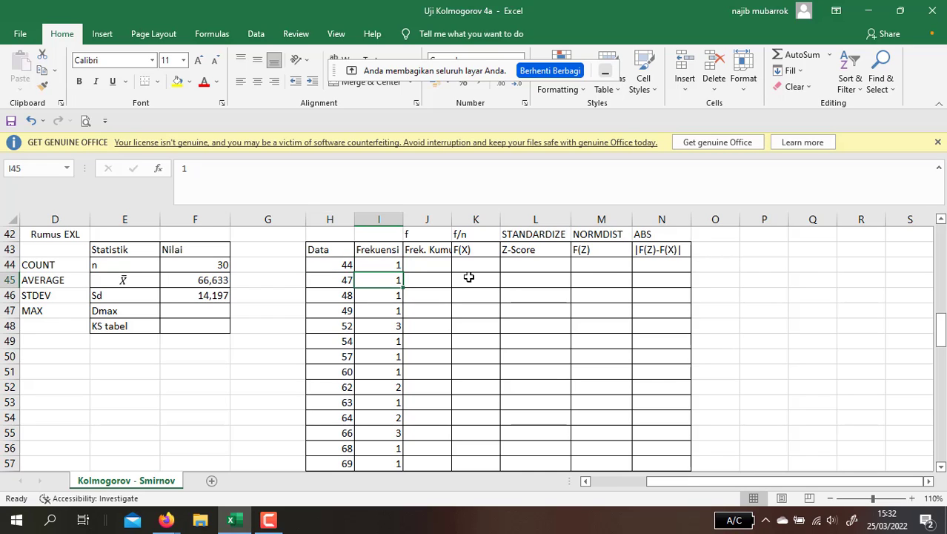
{"action": "key", "text": "Up"}
{"action": "key", "text": "Up"}
{"action": "key", "text": "Up"}
{"action": "key", "text": "Up"}
{"action": "key", "text": "Up"}
{"action": "key", "text": "Up"}
{"action": "key", "text": "Up"}
{"action": "key", "text": "Up"}
{"action": "key", "text": "Up"}
{"action": "key", "text": "Up"}
{"action": "key", "text": "Up"}
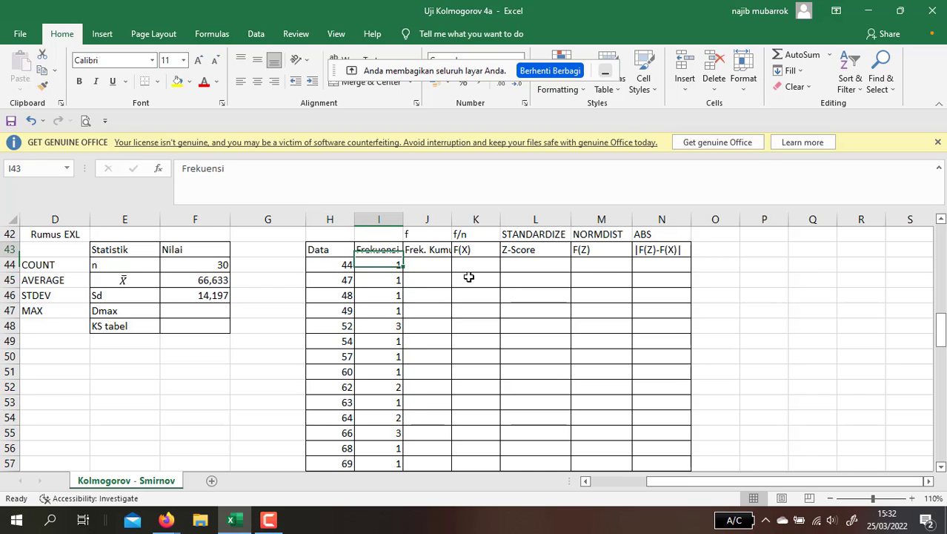
- Widen column J so the full Frek. Kumulatif heading fits, keeping J44 selected
{"action": "key", "text": "Down"}
{"action": "key", "text": "Right"}
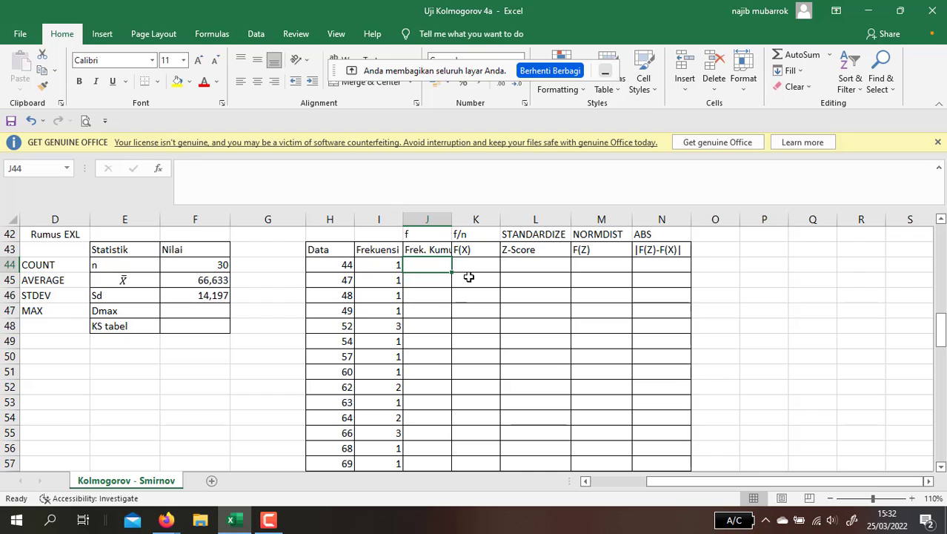
{"action": "key", "text": "Left"}
{"action": "key", "text": "Left"}
{"action": "key", "text": "Right"}
{"action": "key", "text": "Left"}
{"action": "key", "text": "Right"}
{"action": "key", "text": "Right"}
{"action": "key", "text": "Up"}
{"action": "key", "text": "Up"}
{"action": "key", "text": "Up"}
{"action": "key", "text": "Up"}
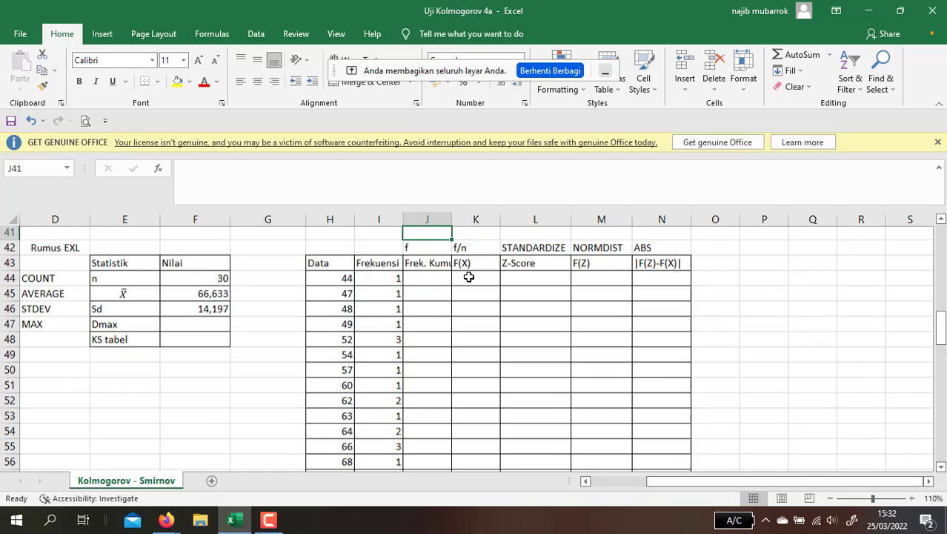
{"action": "key", "text": "Down"}
{"action": "key", "text": "Down"}
{"action": "key", "text": "Down"}
{"action": "key", "text": "Down"}
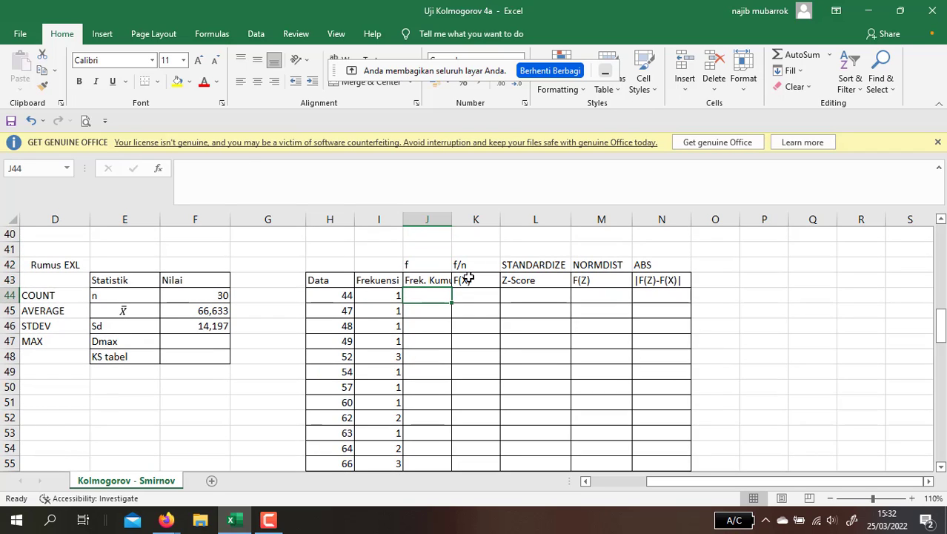
{"action": "left_click_drag", "start_coordinate": [452, 220], "coordinate": [476, 221]}
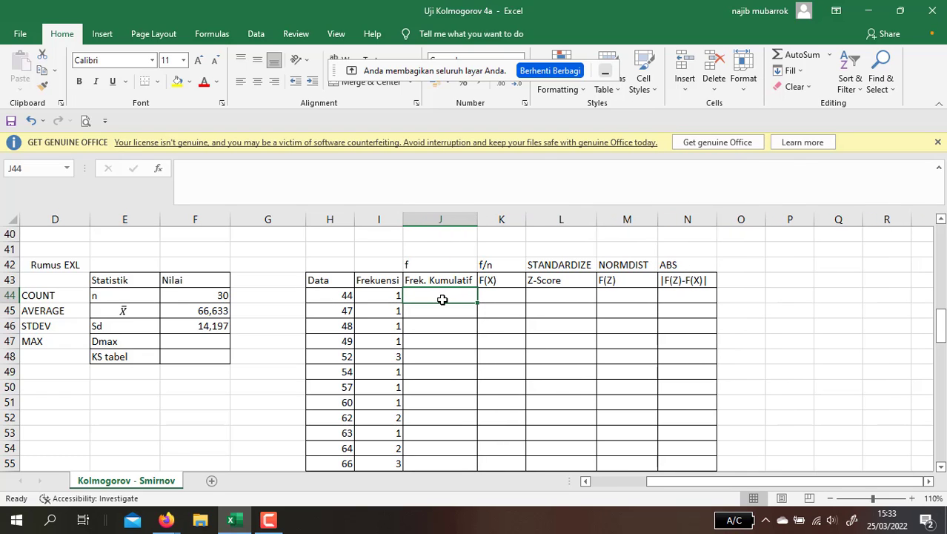
- Enter the first cumulative frequency in J44 as =I44
{"action": "type", "text": "="}
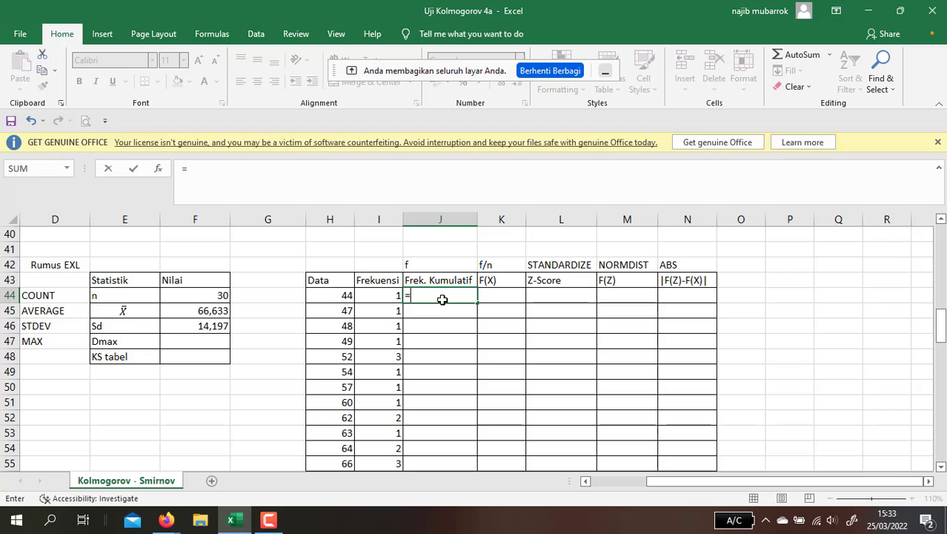
{"action": "left_click", "coordinate": [390, 297]}
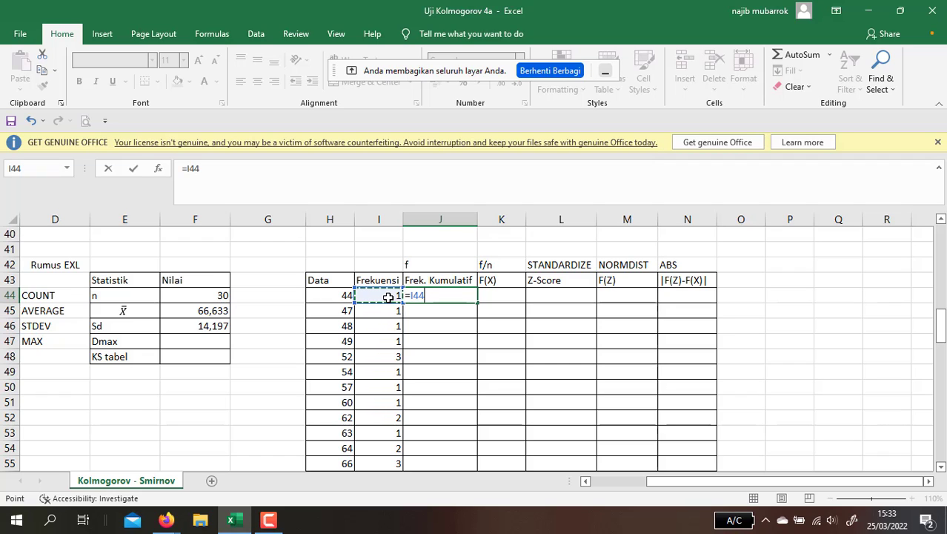
{"action": "key", "text": "Return"}
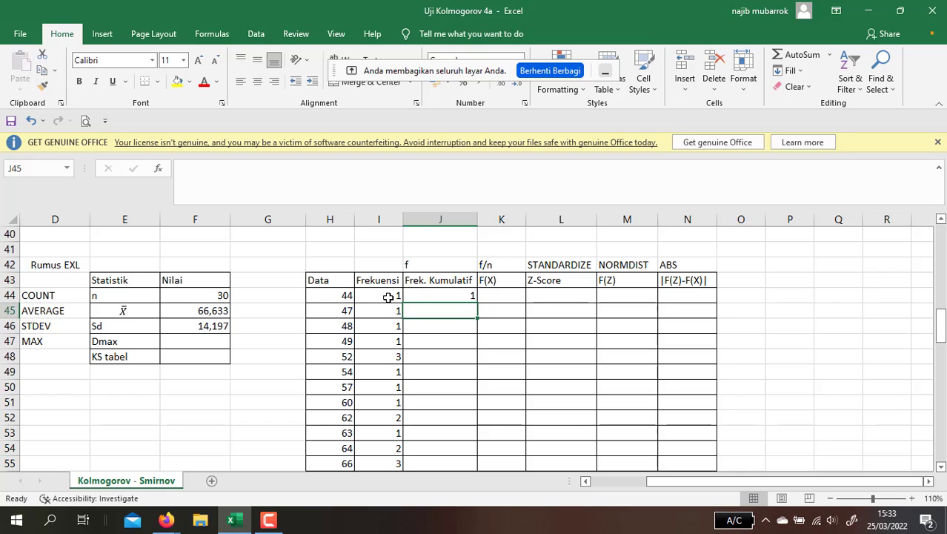
- Calculate the next cumulative frequency in J45 with =J44+I45 and fill the formula down to J67
{"action": "type", "text": "="}
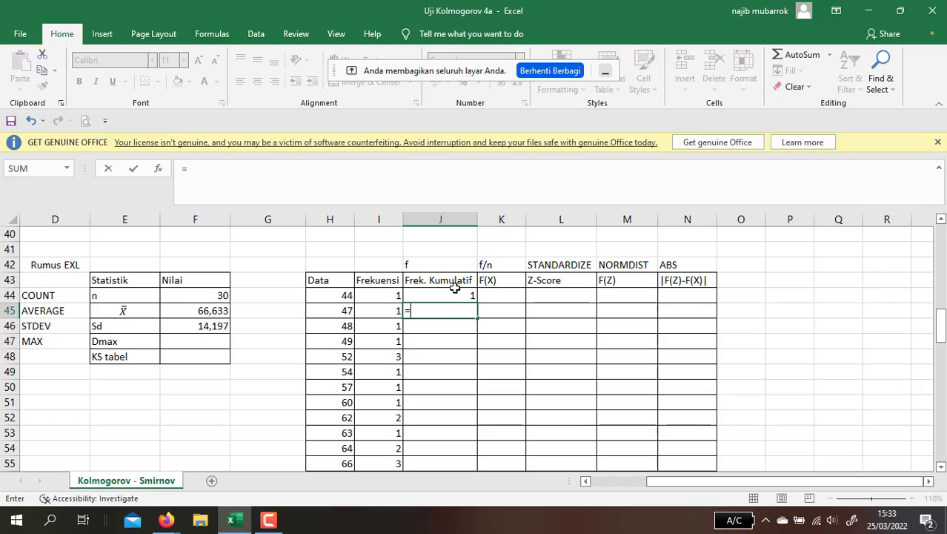
{"action": "left_click", "coordinate": [454, 295]}
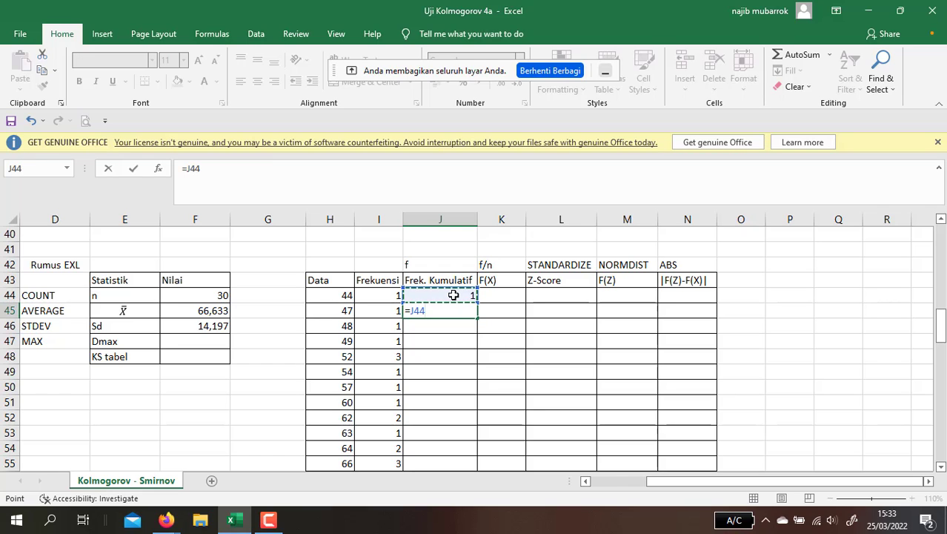
{"action": "type", "text": "+"}
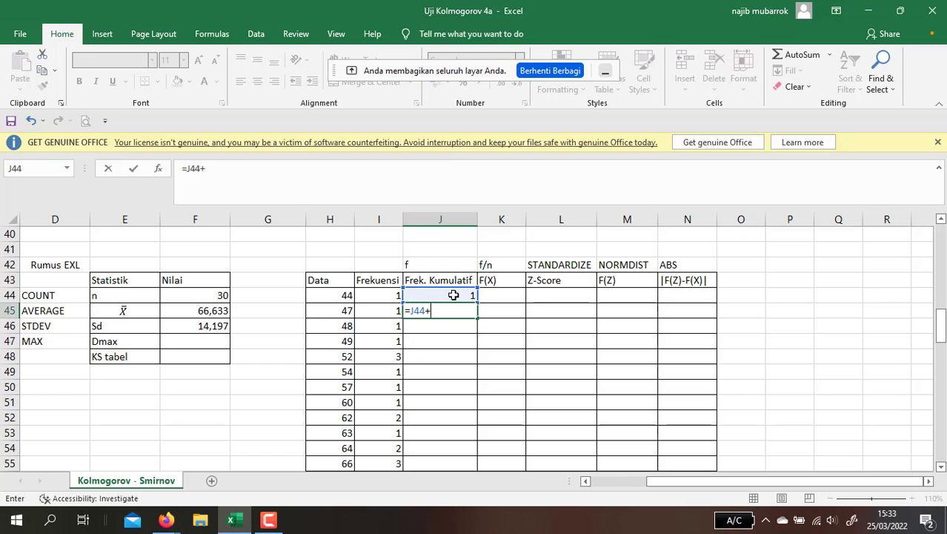
{"action": "left_click", "coordinate": [392, 312]}
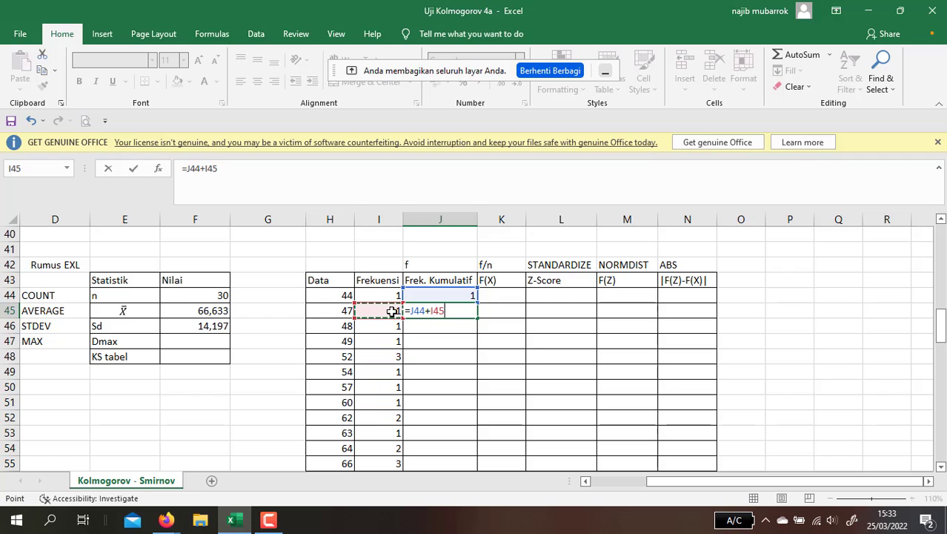
{"action": "key", "text": "ctrl+Return"}
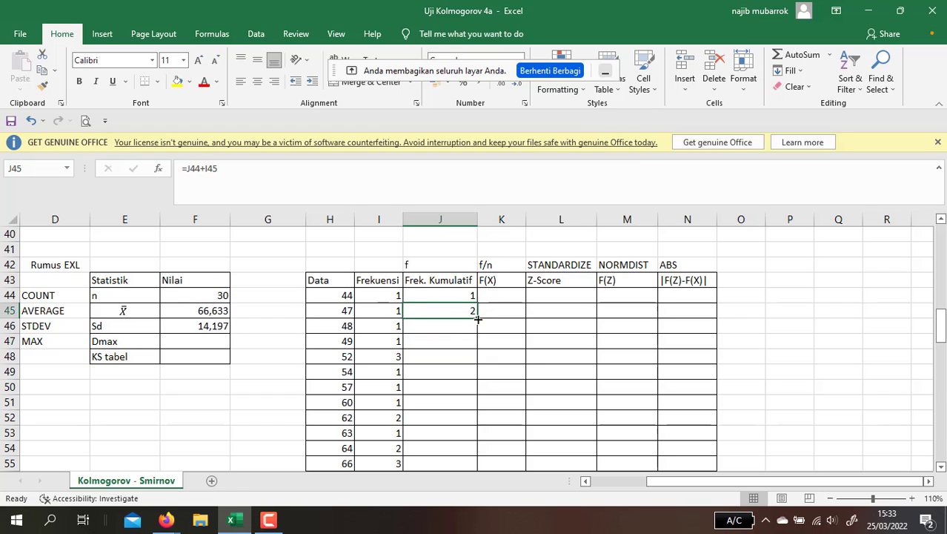
{"action": "left_click_drag", "start_coordinate": [478, 319], "coordinate": [481, 330]}
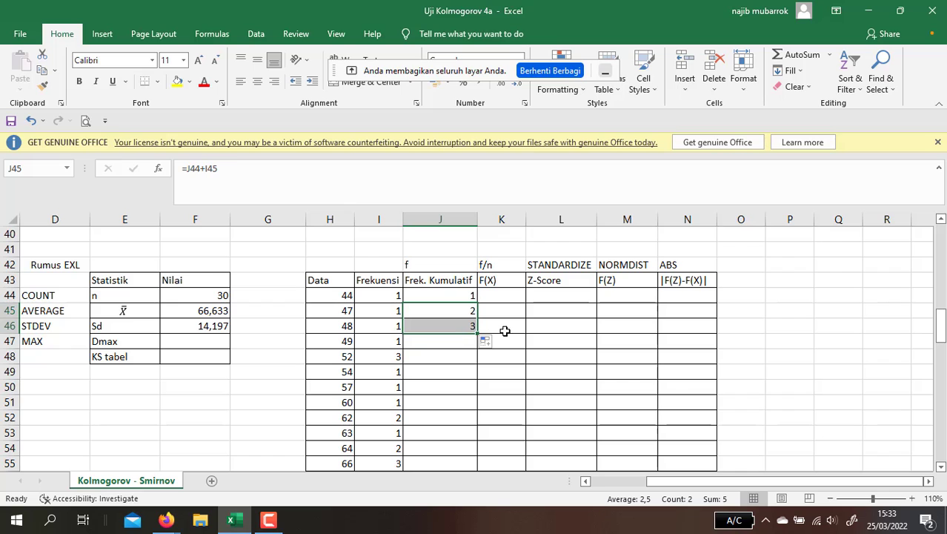
{"action": "mouse_move", "coordinate": [480, 335]}
{"action": "left_mouse_down"}
{"action": "mouse_move", "coordinate": [457, 489]}
{"action": "mouse_move", "coordinate": [463, 450]}
{"action": "mouse_move", "coordinate": [471, 470]}
{"action": "mouse_move", "coordinate": [470, 417]}
{"action": "left_mouse_up"}
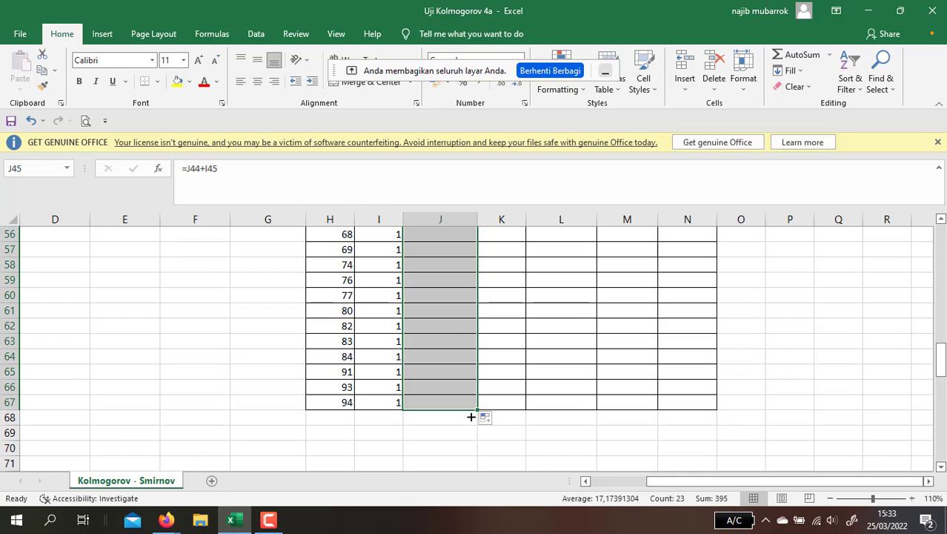
- Check the last cumulative frequency formulas in J65:J67 and select K44, the first F(X) cell
{"action": "left_click", "coordinate": [461, 401]}
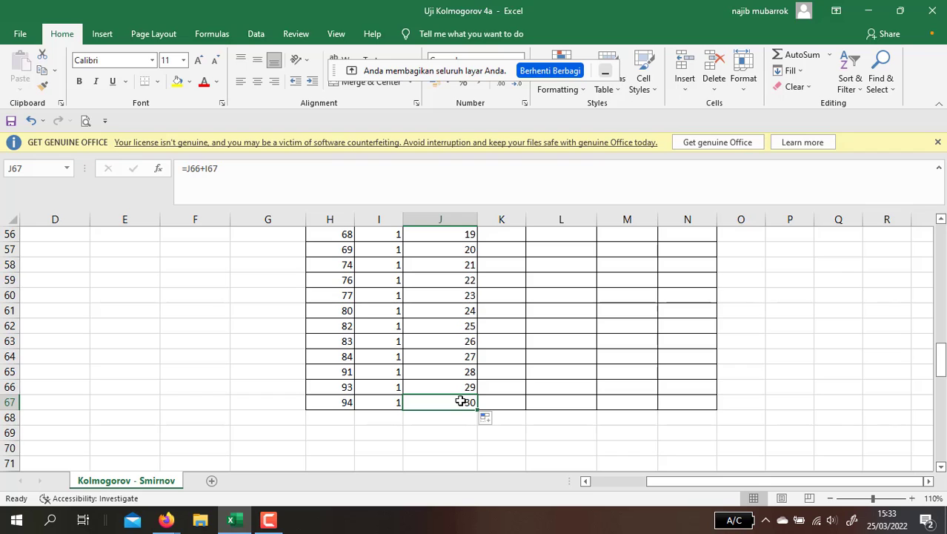
{"action": "key", "text": "Up"}
{"action": "key", "text": "Up"}
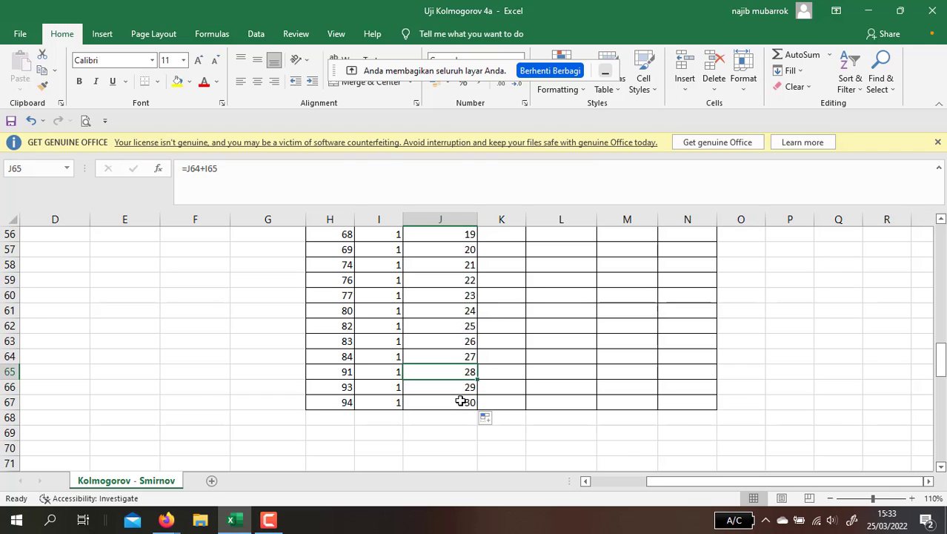
{"action": "key", "text": "Down"}
{"action": "key", "text": "Down"}
{"action": "key", "text": "Right"}
{"action": "key", "text": "Up"}
{"action": "key", "text": "Up"}
{"action": "key", "text": "Up"}
{"action": "key", "text": "Up"}
{"action": "key", "text": "Up"}
{"action": "key", "text": "Up"}
{"action": "key", "text": "Up"}
{"action": "key", "text": "Up"}
{"action": "key", "text": "Up"}
{"action": "key", "text": "Up"}
{"action": "key", "text": "Up"}
{"action": "key", "text": "Up"}
{"action": "key", "text": "Up"}
{"action": "key", "text": "Up"}
{"action": "key", "text": "Up"}
{"action": "key", "text": "Up"}
{"action": "key", "text": "Up"}
{"action": "key", "text": "Up"}
{"action": "key", "text": "Up"}
{"action": "key", "text": "Up"}
{"action": "key", "text": "Up"}
{"action": "key", "text": "Up"}
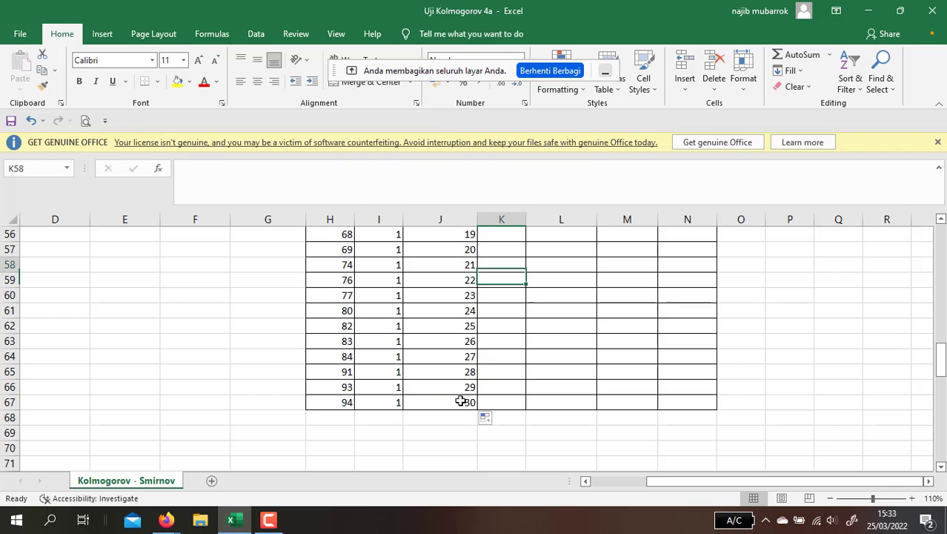
{"action": "scroll", "coordinate": [461, 401], "scroll_direction": "up", "scroll_amount": 1}
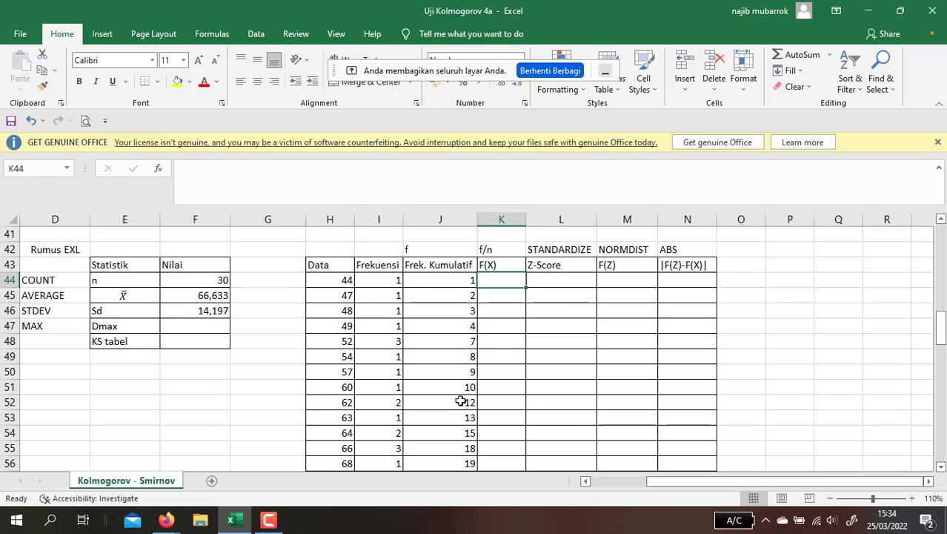
{"action": "key", "text": "Left"}
{"action": "key", "text": "Left"}
{"action": "key", "text": "Left"}
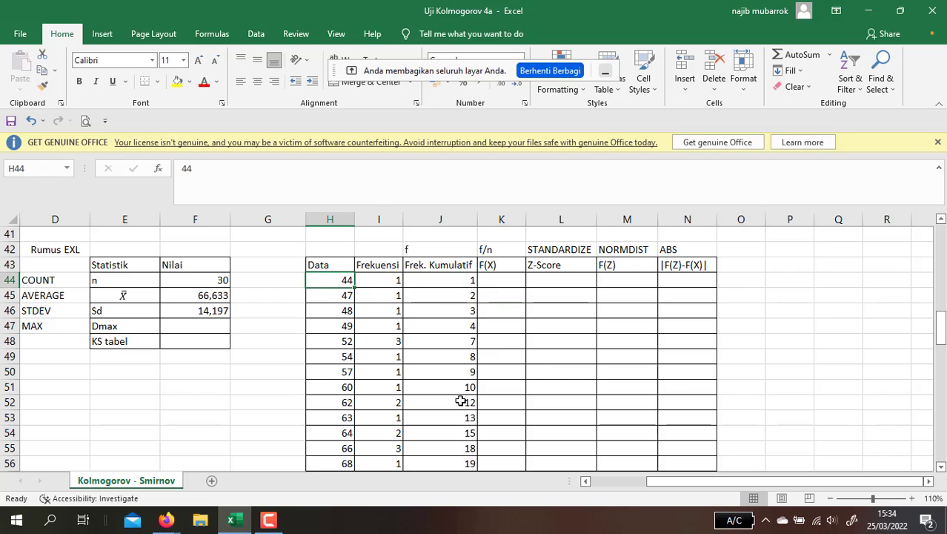
{"action": "key", "text": "Right"}
{"action": "key", "text": "Right"}
{"action": "key", "text": "Right"}
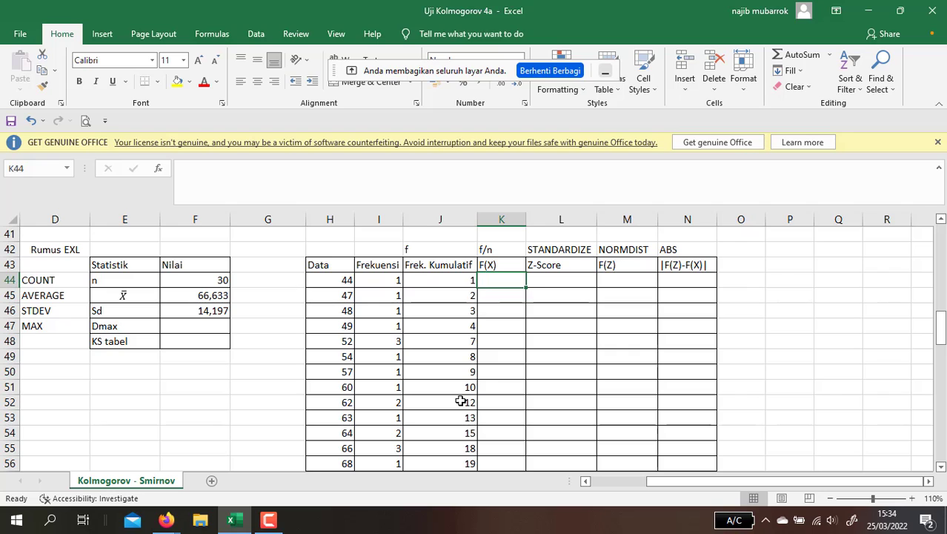
- Calculate F(X) in K44 with =J44/F$44 and fill the formula down to K67
{"action": "type", "text": "="}
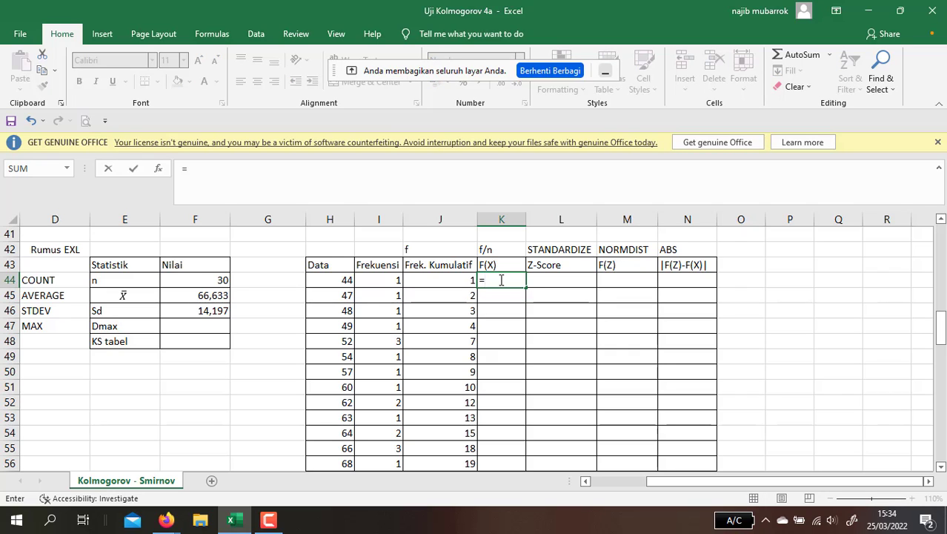
{"action": "left_click", "coordinate": [462, 279]}
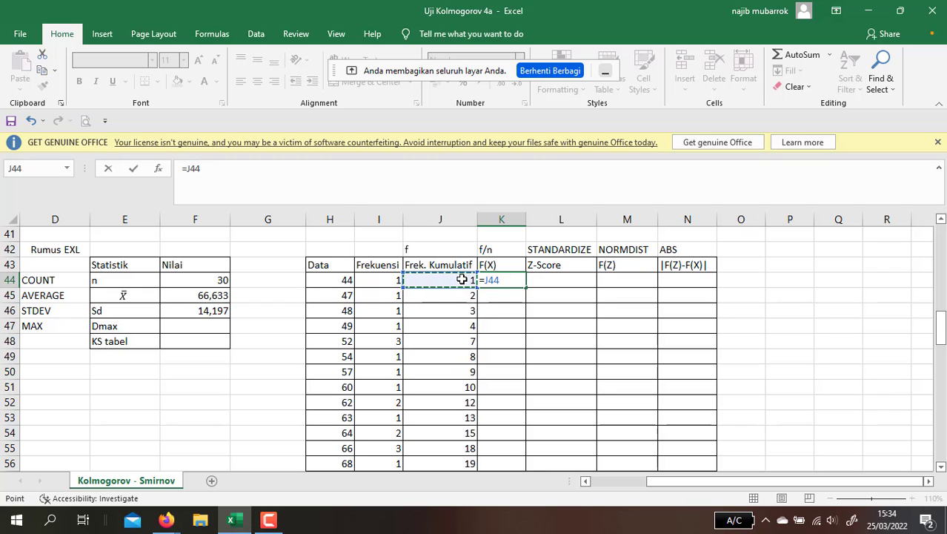
{"action": "type", "text": "/"}
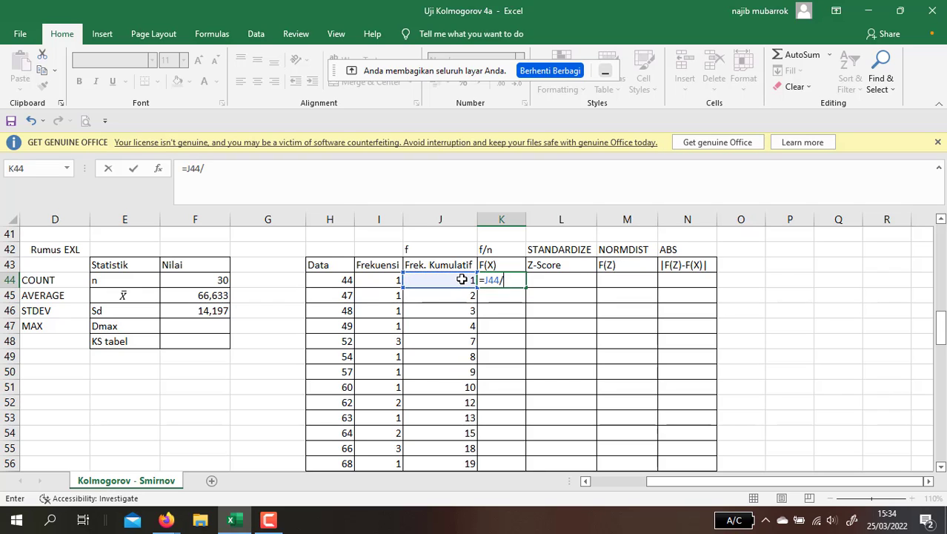
{"action": "left_click", "coordinate": [196, 278]}
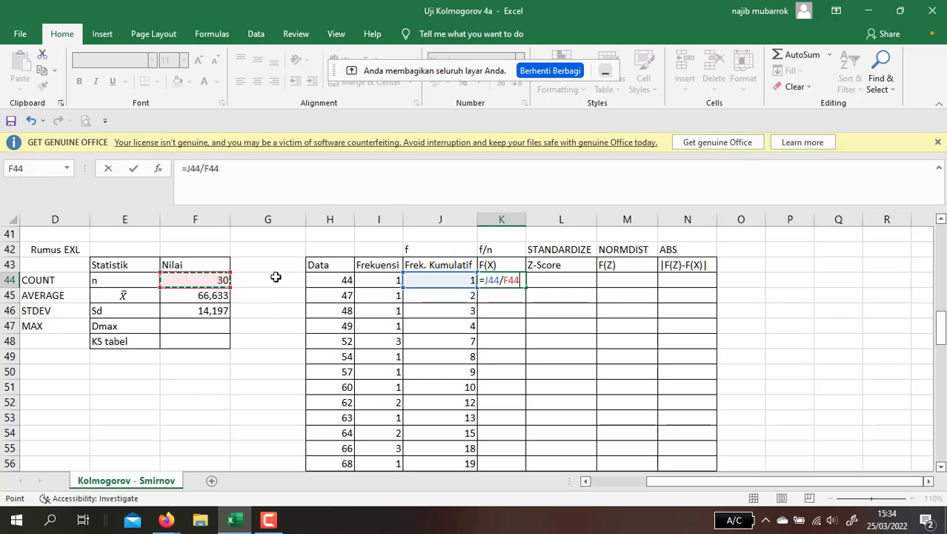
{"action": "left_click", "coordinate": [210, 168]}
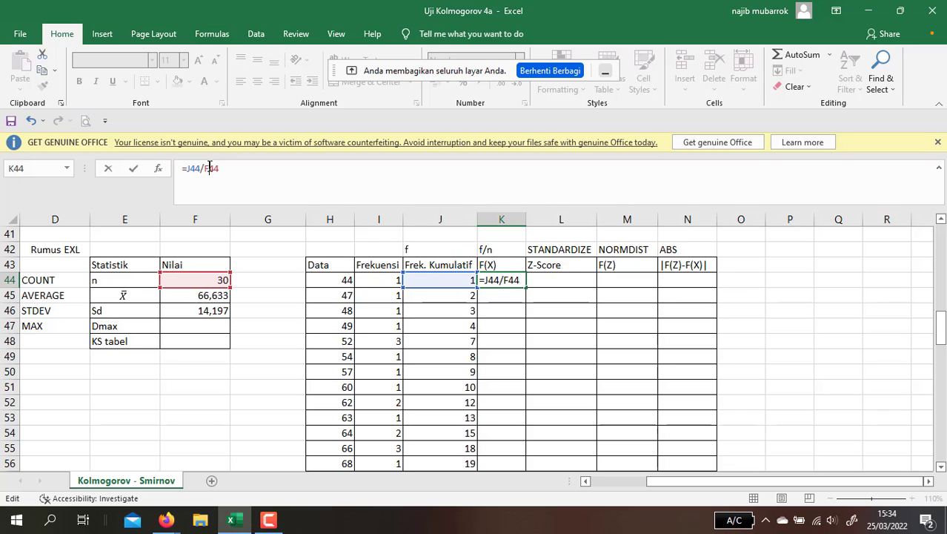
{"action": "type", "text": "$"}
{"action": "key", "text": "Return"}
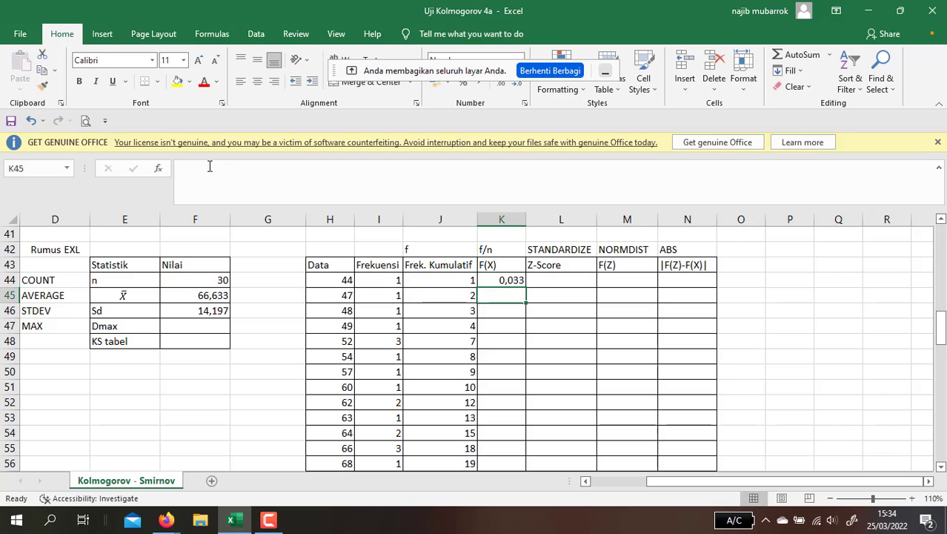
{"action": "key", "text": "Up"}
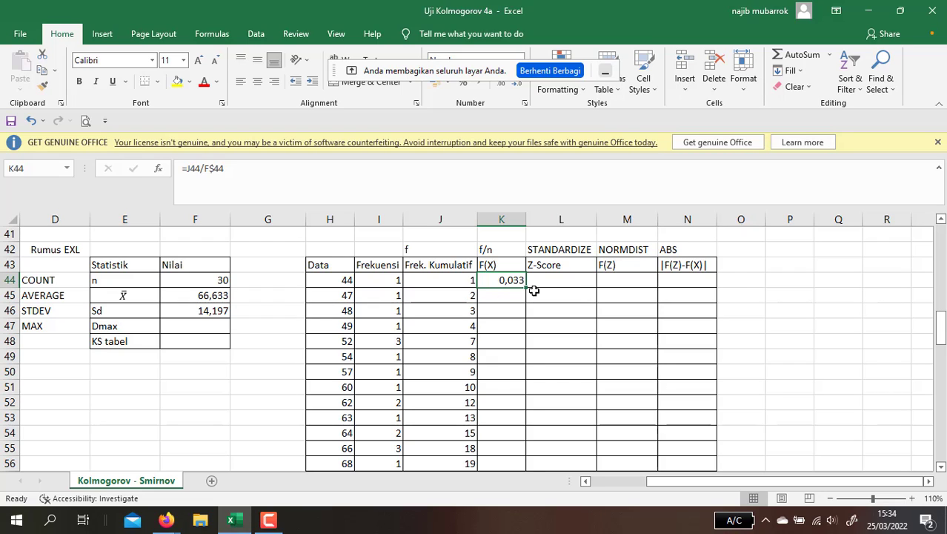
{"action": "left_click_drag", "start_coordinate": [527, 289], "coordinate": [516, 403]}
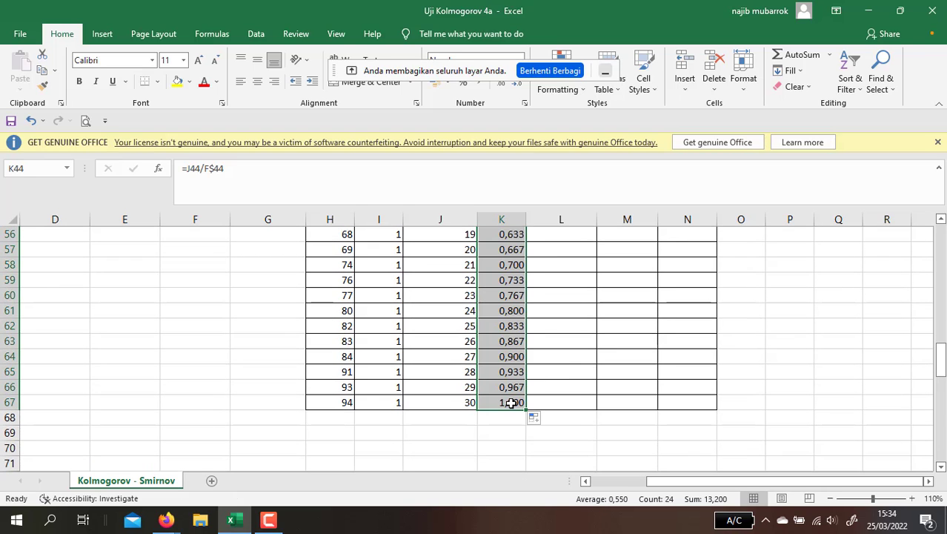
- Check the filled F(X) formulas at the end of column K and select L44, the first Z-Score cell
{"action": "left_click", "coordinate": [512, 404]}
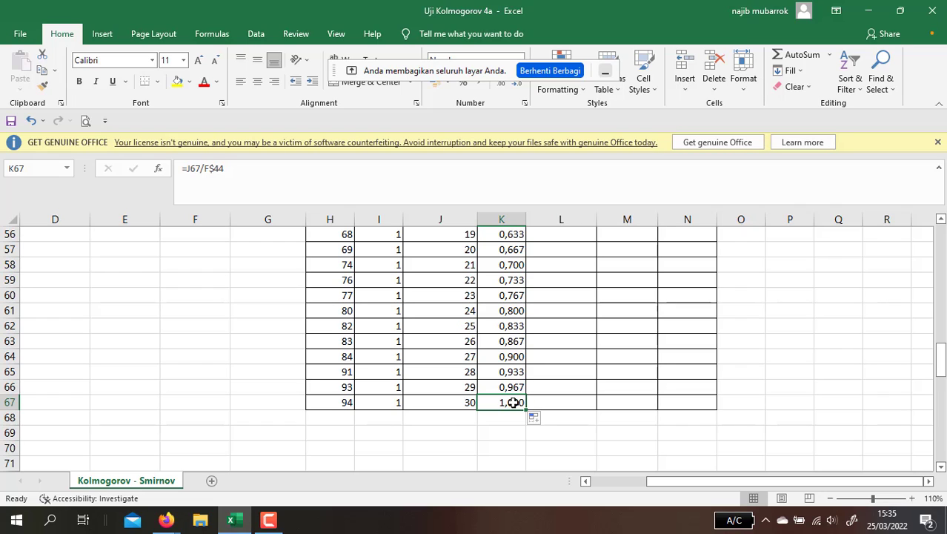
{"action": "key", "text": "Right"}
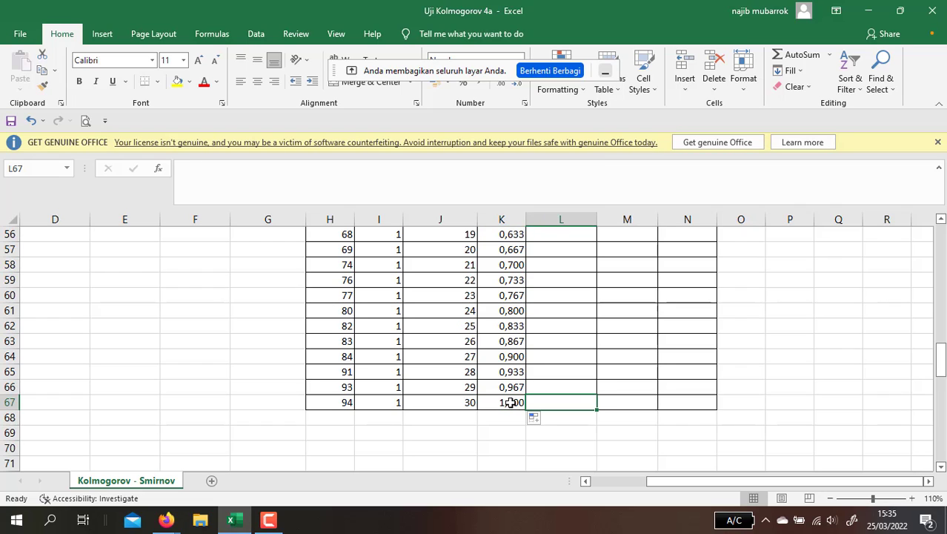
{"action": "key", "text": "Left"}
{"action": "key", "text": "Right"}
{"action": "key", "text": "Left"}
{"action": "key", "text": "Up"}
{"action": "key", "text": "Up"}
{"action": "key", "text": "Up"}
{"action": "key", "text": "Up"}
{"action": "key", "text": "Up"}
{"action": "key", "text": "Up"}
{"action": "key", "text": "Up"}
{"action": "key", "text": "Up"}
{"action": "key", "text": "Up"}
{"action": "key", "text": "Up"}
{"action": "key", "text": "Up"}
{"action": "key", "text": "Up"}
{"action": "key", "text": "Up"}
{"action": "key", "text": "Up"}
{"action": "key", "text": "Up"}
{"action": "key", "text": "Up"}
{"action": "key", "text": "Up"}
{"action": "key", "text": "Up"}
{"action": "key", "text": "Up"}
{"action": "key", "text": "Up"}
{"action": "key", "text": "Up"}
{"action": "key", "text": "Up"}
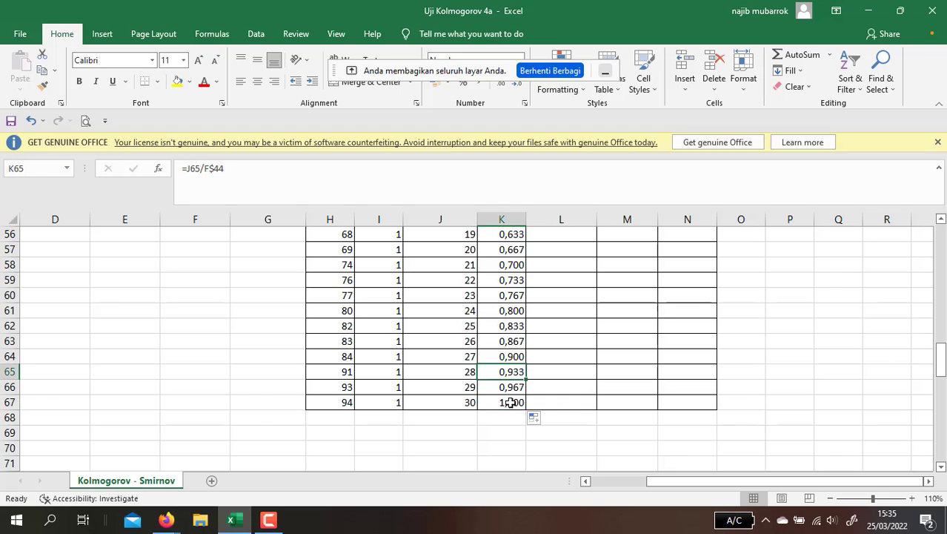
{"action": "key", "text": "Down"}
{"action": "key", "text": "Down"}
{"action": "key", "text": "Down"}
{"action": "key", "text": "Down"}
{"action": "key", "text": "Down"}
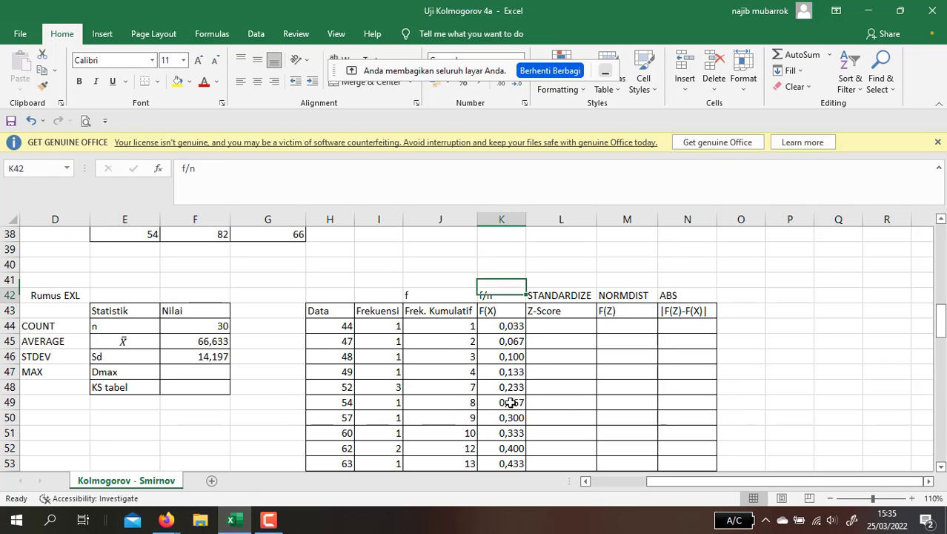
{"action": "key", "text": "Right"}
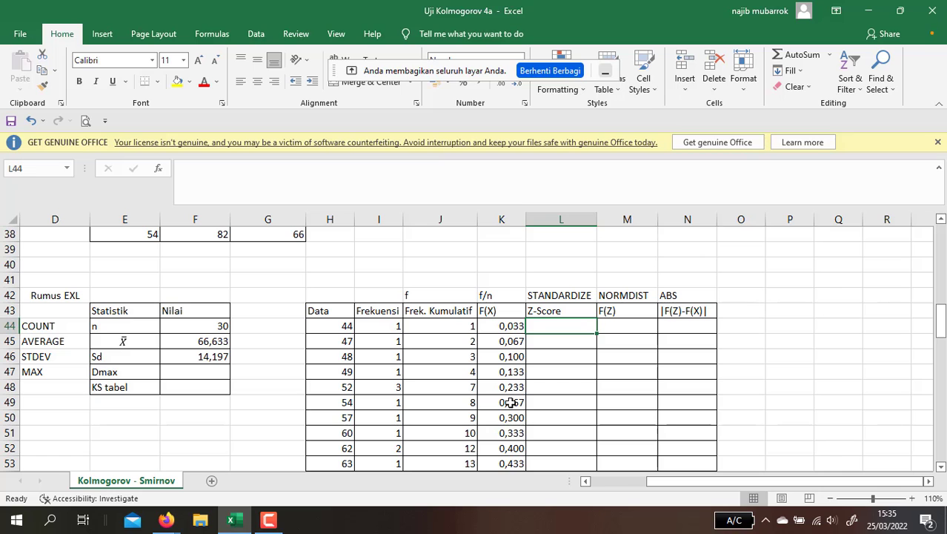
- Review the Z formula in step 3 of the procedure diagram above the data
{"action": "key", "text": "Up"}
{"action": "key", "text": "Up"}
{"action": "key", "text": "Up"}
{"action": "key", "text": "Up"}
{"action": "key", "text": "Up"}
{"action": "key", "text": "Up"}
{"action": "key", "text": "Up"}
{"action": "key", "text": "Up"}
{"action": "key", "text": "Up"}
{"action": "key", "text": "Up"}
{"action": "key", "text": "Up"}
{"action": "key", "text": "Up"}
{"action": "key", "text": "Up"}
{"action": "key", "text": "Up"}
{"action": "key", "text": "Up"}
{"action": "key", "text": "Up"}
{"action": "key", "text": "Up"}
{"action": "key", "text": "Up"}
{"action": "key", "text": "Up"}
{"action": "key", "text": "Up"}
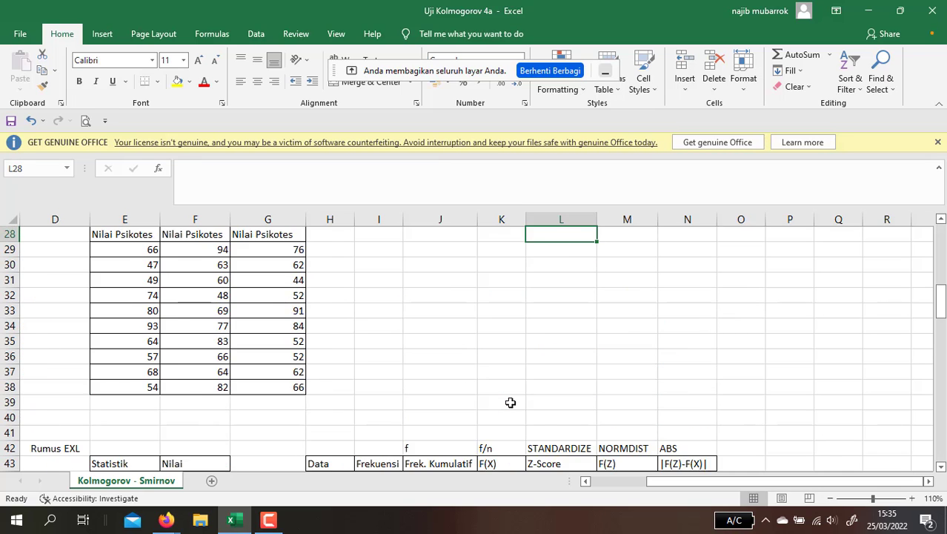
{"action": "key", "text": "Up"}
{"action": "key", "text": "Left"}
{"action": "key", "text": "Left"}
{"action": "key", "text": "Up"}
{"action": "key", "text": "Up"}
{"action": "key", "text": "Up"}
{"action": "key", "text": "Up"}
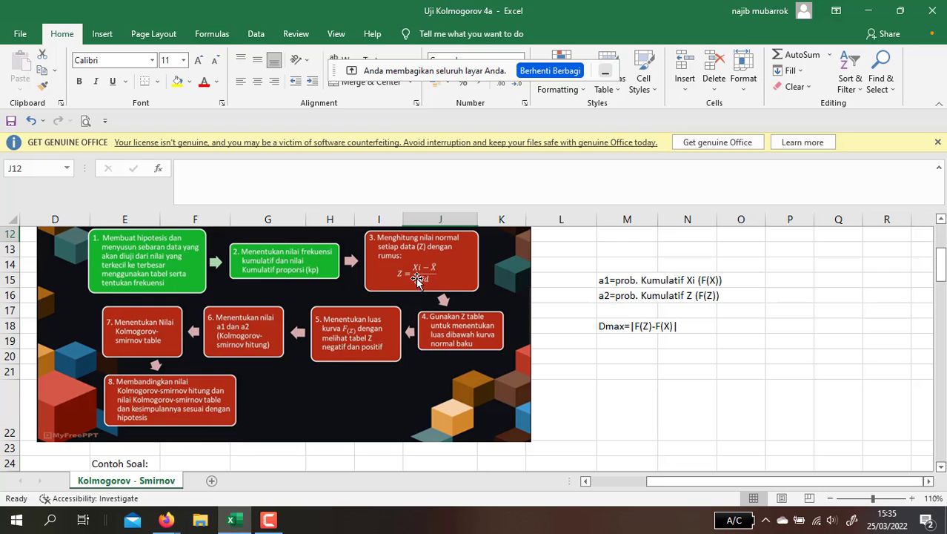
{"action": "left_click", "coordinate": [599, 426]}
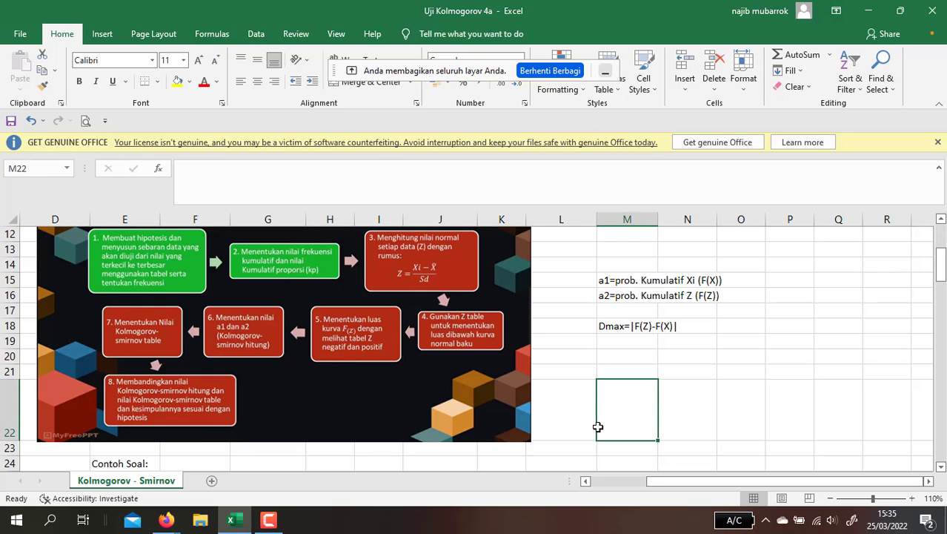
- Write the Z-Score formula =standardize(H44; F45; F46) in L44, using the first data value, the mean and the standard deviation
{"action": "key", "text": "Down"}
{"action": "key", "text": "Down"}
{"action": "key", "text": "Down"}
{"action": "key", "text": "Down"}
{"action": "key", "text": "Down"}
{"action": "key", "text": "Down"}
{"action": "key", "text": "Down"}
{"action": "key", "text": "Down"}
{"action": "key", "text": "Down"}
{"action": "key", "text": "Down"}
{"action": "key", "text": "Down"}
{"action": "key", "text": "Down"}
{"action": "key", "text": "Down"}
{"action": "key", "text": "Down"}
{"action": "key", "text": "Down"}
{"action": "key", "text": "Down"}
{"action": "key", "text": "Down"}
{"action": "key", "text": "Down"}
{"action": "key", "text": "Down"}
{"action": "key", "text": "Down"}
{"action": "key", "text": "Down"}
{"action": "key", "text": "Down"}
{"action": "key", "text": "Down"}
{"action": "key", "text": "Down"}
{"action": "key", "text": "Down"}
{"action": "key", "text": "Down"}
{"action": "key", "text": "Down"}
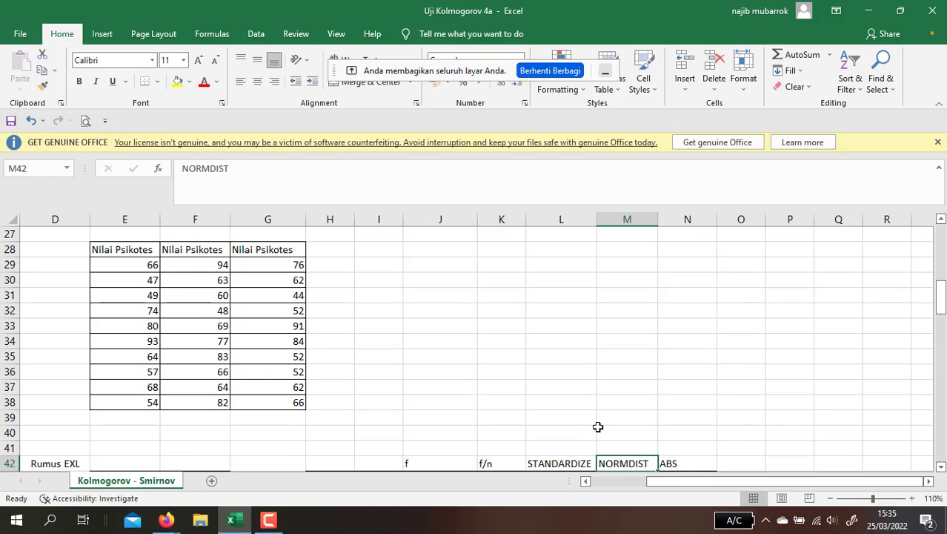
{"action": "key", "text": "Left"}
{"action": "key", "text": "Left"}
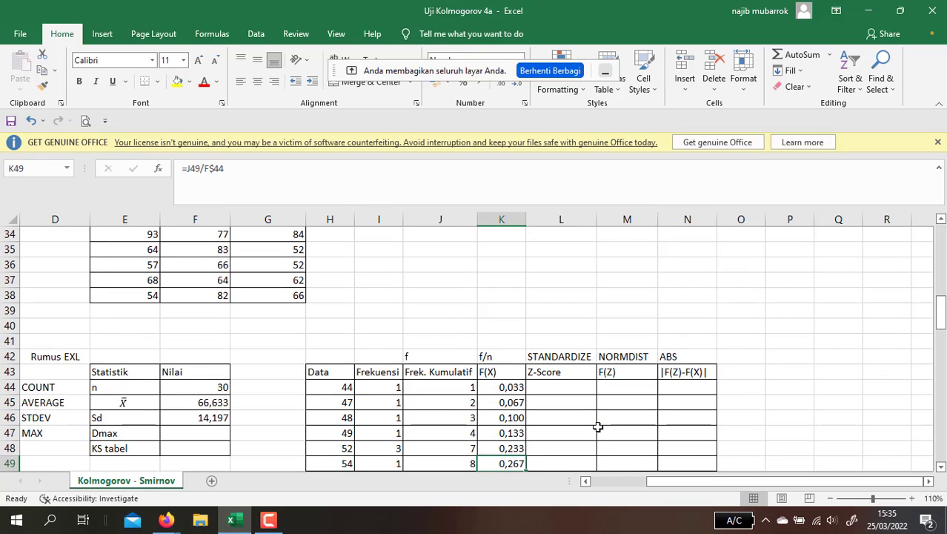
{"action": "key", "text": "Up"}
{"action": "key", "text": "Up"}
{"action": "key", "text": "Up"}
{"action": "key", "text": "Up"}
{"action": "key", "text": "Up"}
{"action": "key", "text": "Right"}
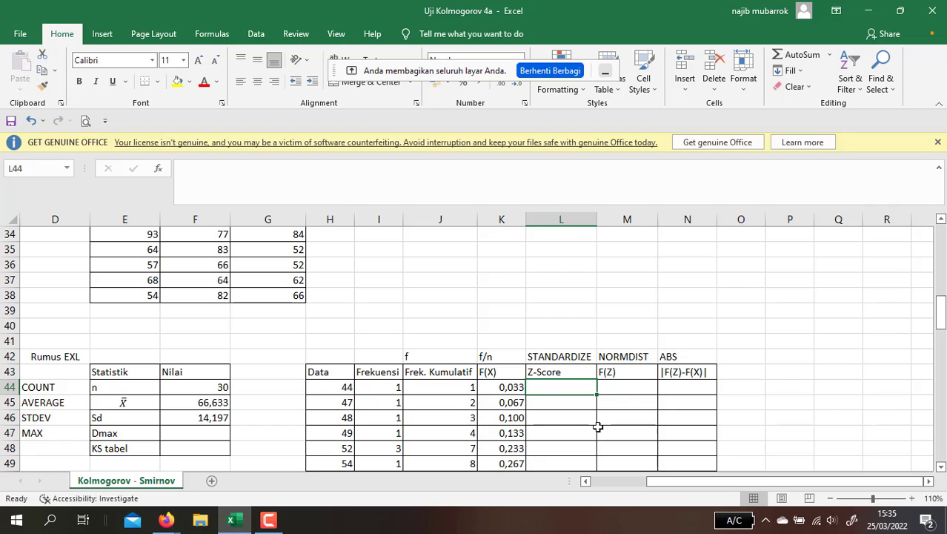
{"action": "type", "text": "="}
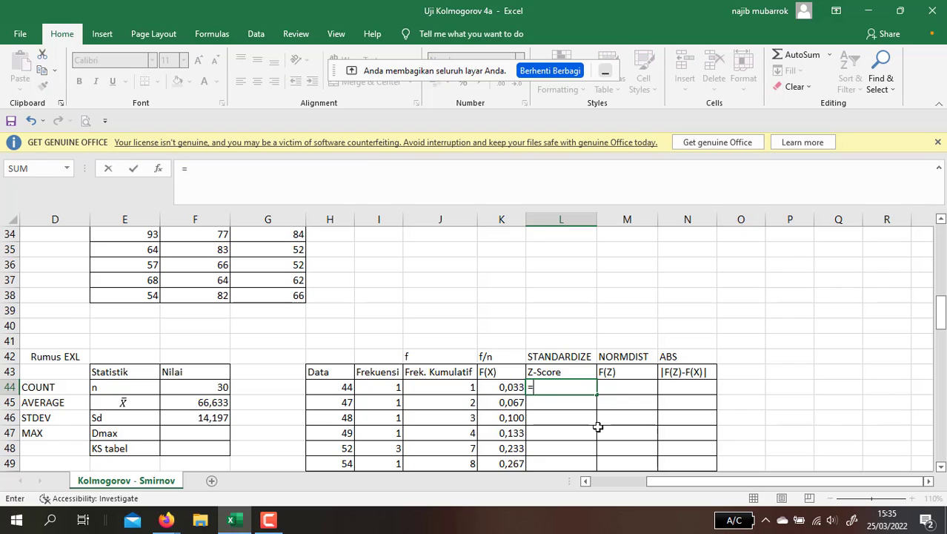
{"action": "type", "text": "standardi"}
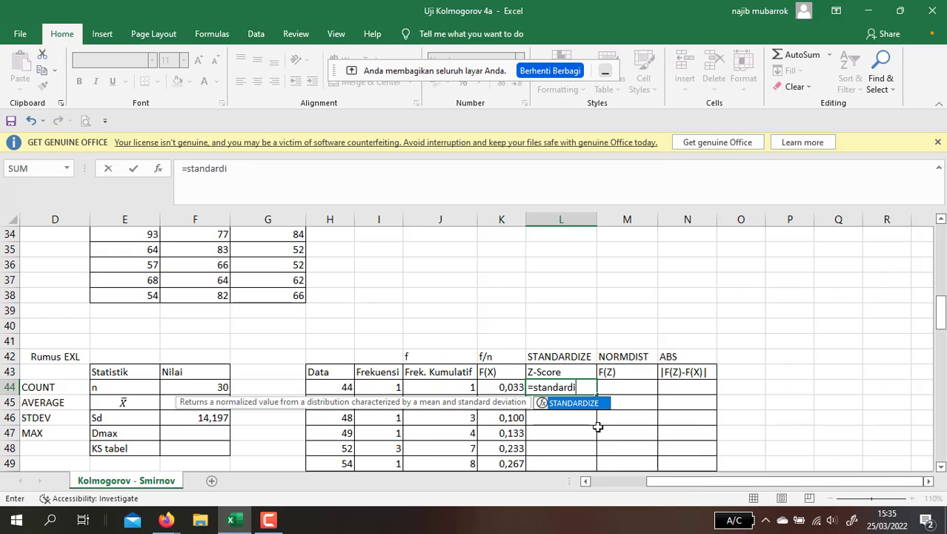
{"action": "type", "text": "ze("}
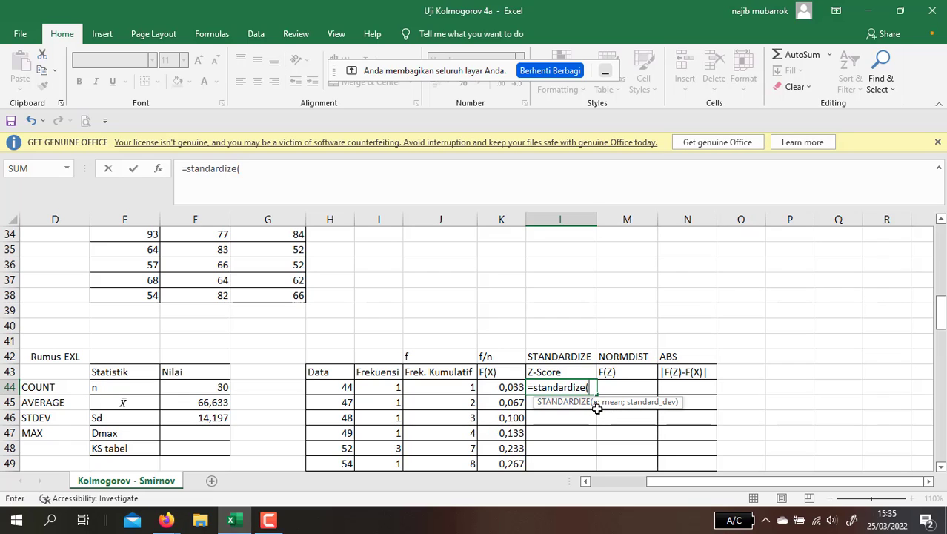
{"action": "left_click", "coordinate": [345, 387]}
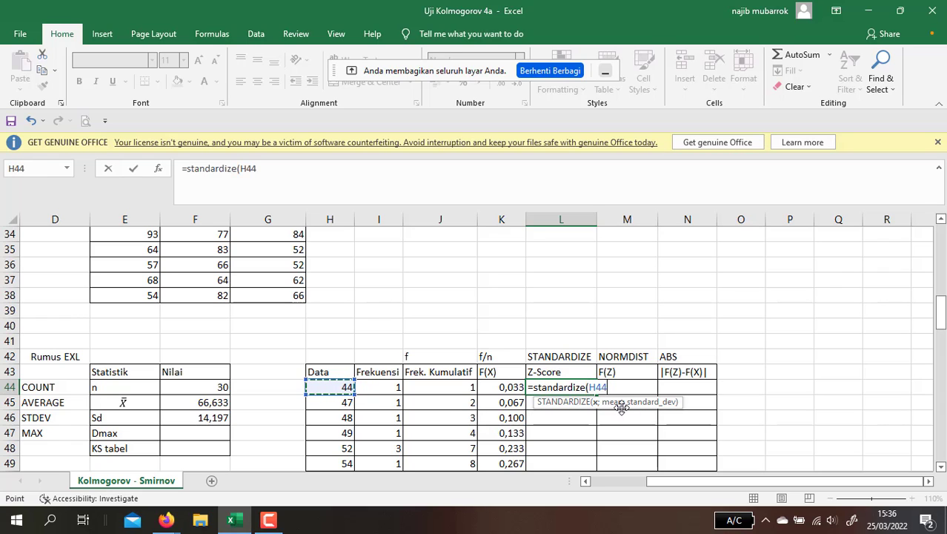
{"action": "type", "text": ";"}
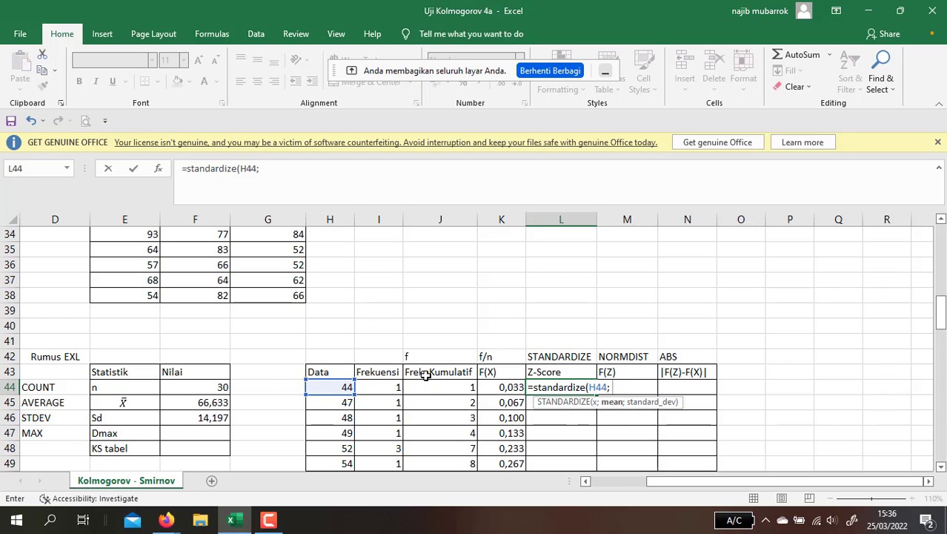
{"action": "left_click", "coordinate": [207, 403]}
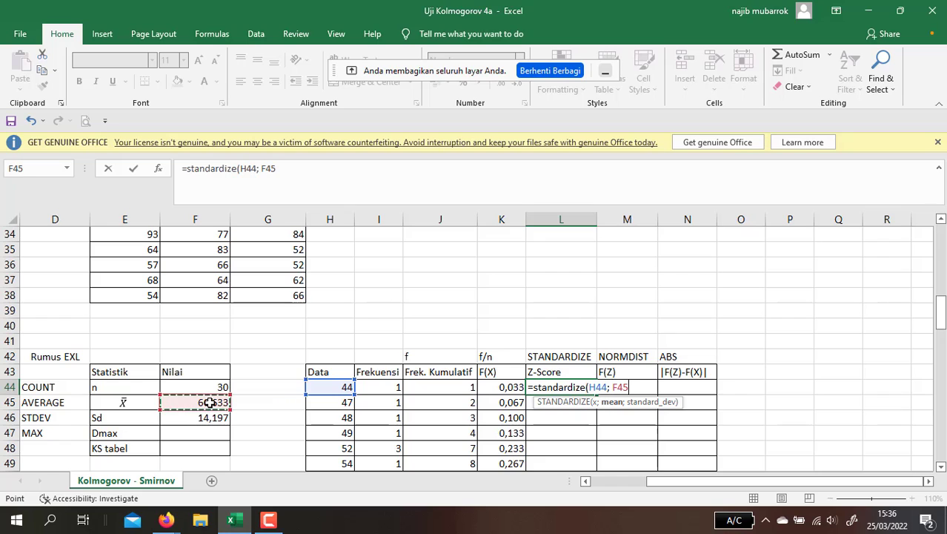
{"action": "type", "text": ";"}
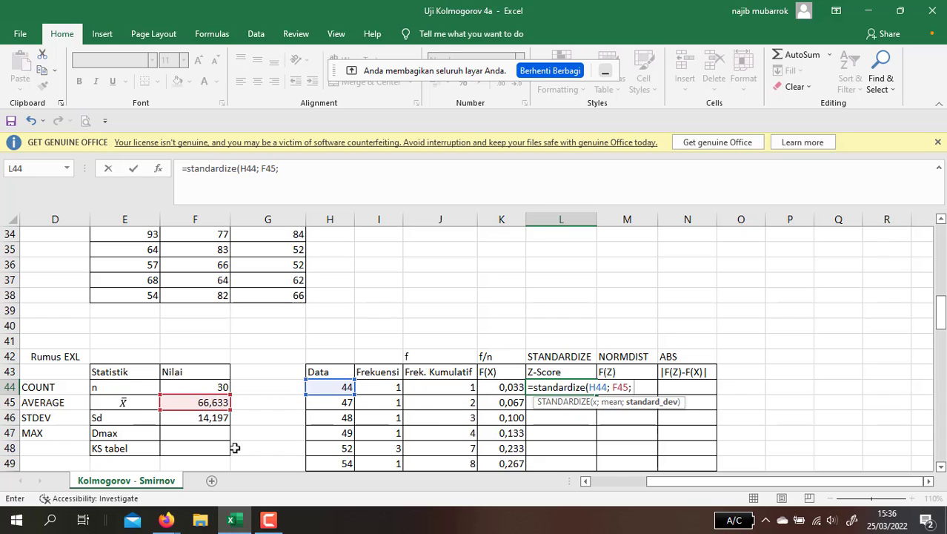
{"action": "left_click", "coordinate": [211, 420]}
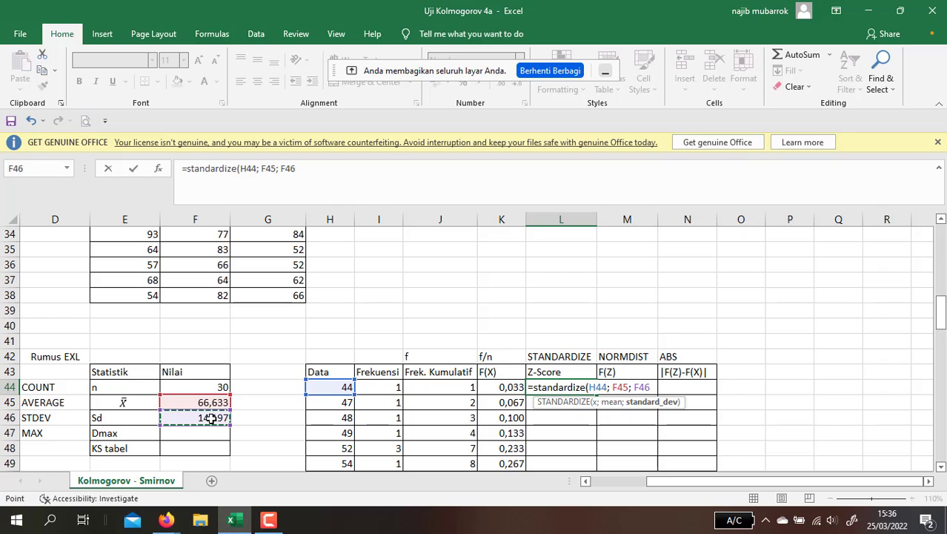
{"action": "type", "text": ")"}
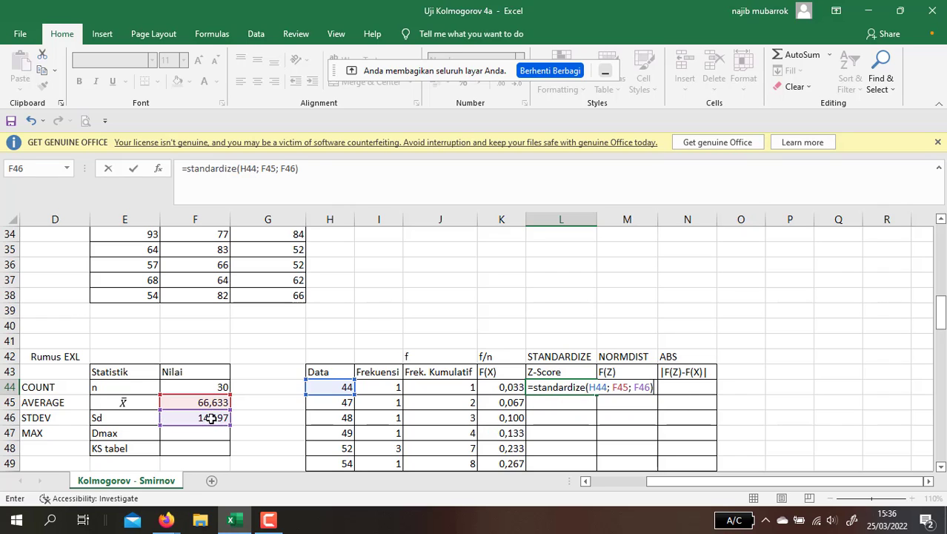
- Lock the rows of the mean and standard deviation references as F$45 and F$46, commit the formula and reselect L44
{"action": "left_click", "coordinate": [268, 169]}
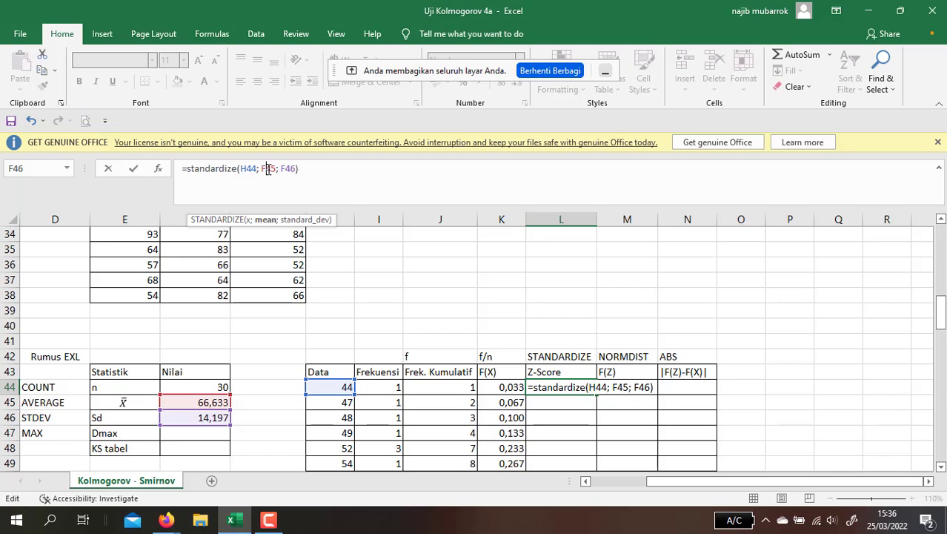
{"action": "type", "text": "$"}
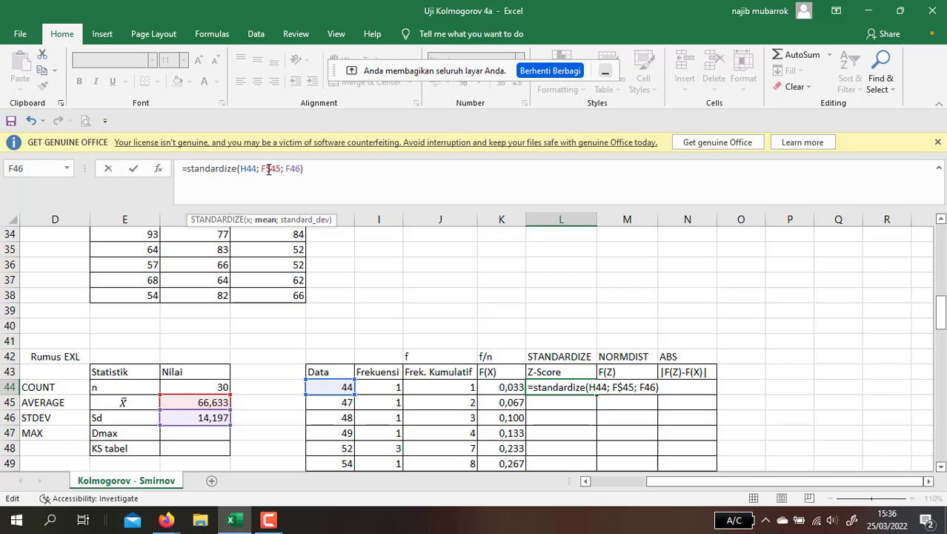
{"action": "key", "text": "Right"}
{"action": "key", "text": "Right"}
{"action": "key", "text": "Right"}
{"action": "key", "text": "Right"}
{"action": "key", "text": "Right"}
{"action": "type", "text": "$"}
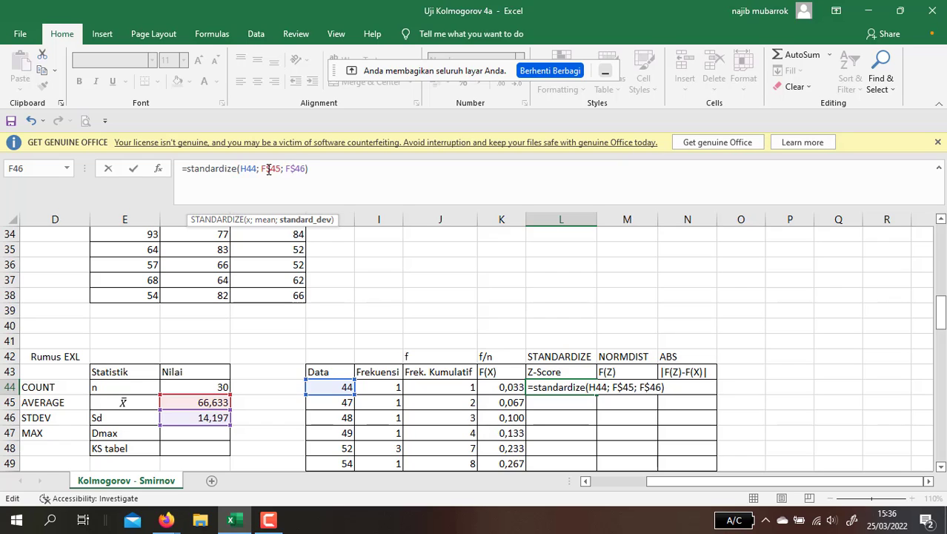
{"action": "key", "text": "Return"}
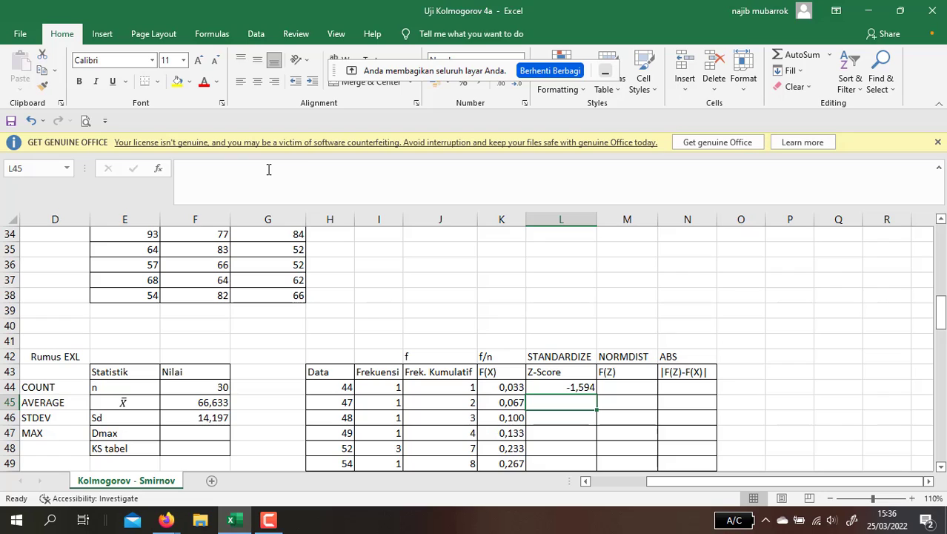
{"action": "left_click", "coordinate": [561, 385]}
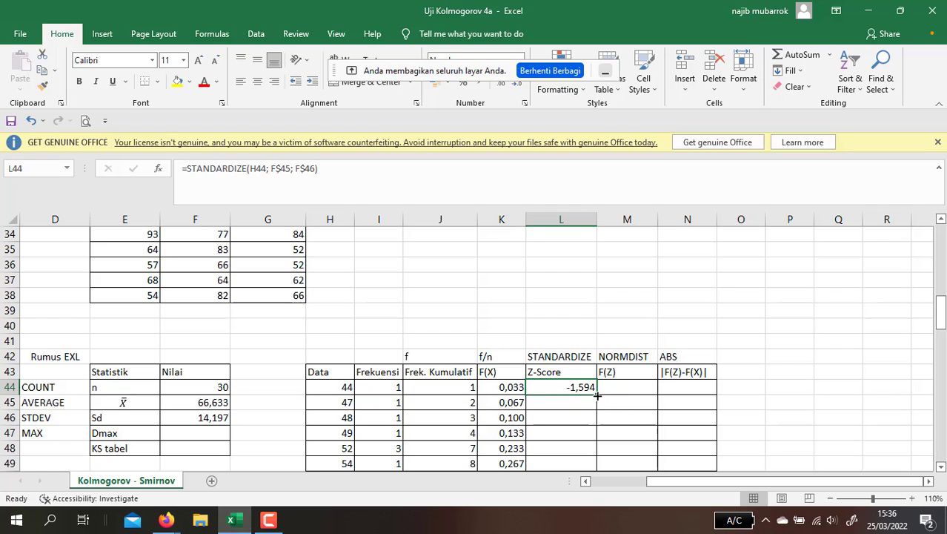
- Fill the Z-Score formula from L44 down to L67 and select M44, the first F(Z) cell
{"action": "left_click_drag", "start_coordinate": [596, 392], "coordinate": [594, 448]}
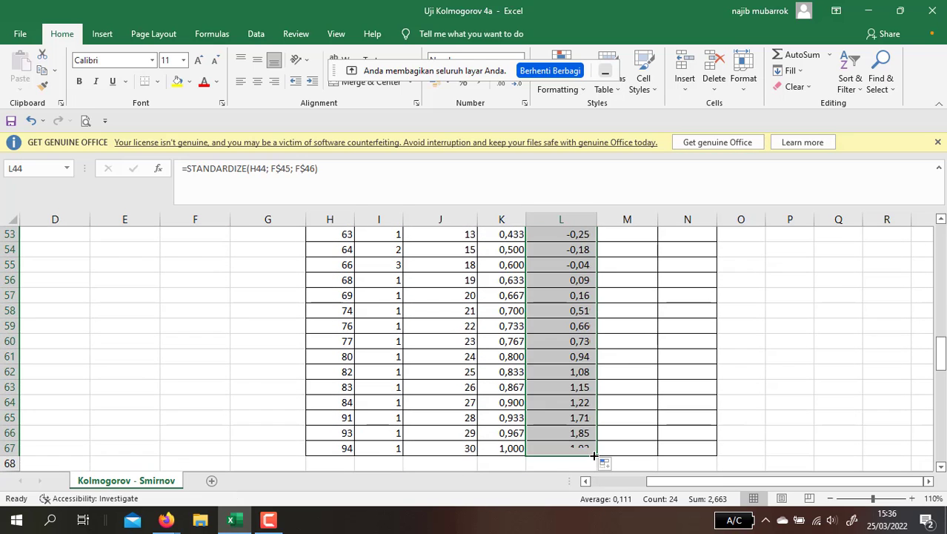
{"action": "left_click", "coordinate": [584, 411]}
{"action": "key", "text": "Up"}
{"action": "key", "text": "Up"}
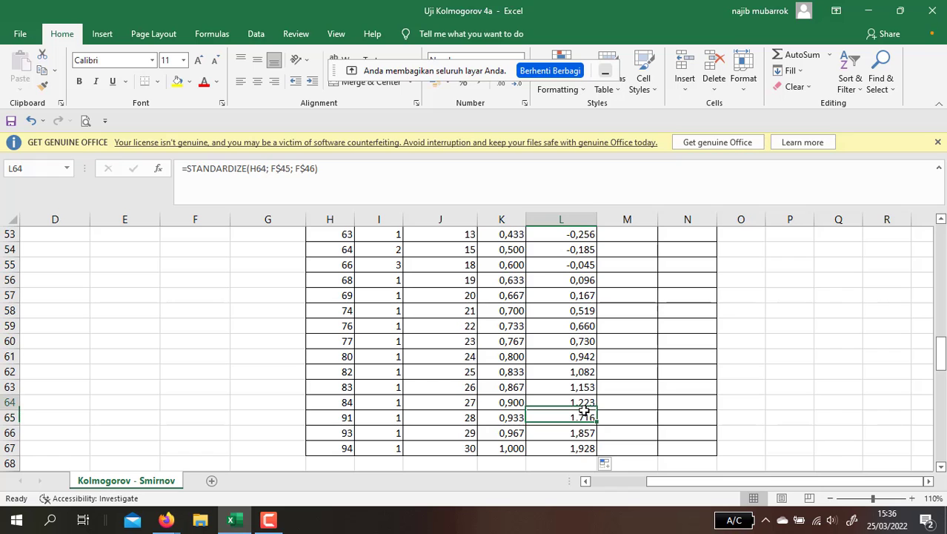
{"action": "key", "text": "Up"}
{"action": "key", "text": "Up"}
{"action": "key", "text": "Up"}
{"action": "key", "text": "Up"}
{"action": "key", "text": "Up"}
{"action": "key", "text": "Up"}
{"action": "key", "text": "Up"}
{"action": "key", "text": "Up"}
{"action": "key", "text": "Up"}
{"action": "key", "text": "Up"}
{"action": "key", "text": "Up"}
{"action": "key", "text": "Up"}
{"action": "key", "text": "Up"}
{"action": "key", "text": "Up"}
{"action": "key", "text": "Up"}
{"action": "key", "text": "Up"}
{"action": "key", "text": "Up"}
{"action": "key", "text": "Up"}
{"action": "key", "text": "Up"}
{"action": "key", "text": "Up"}
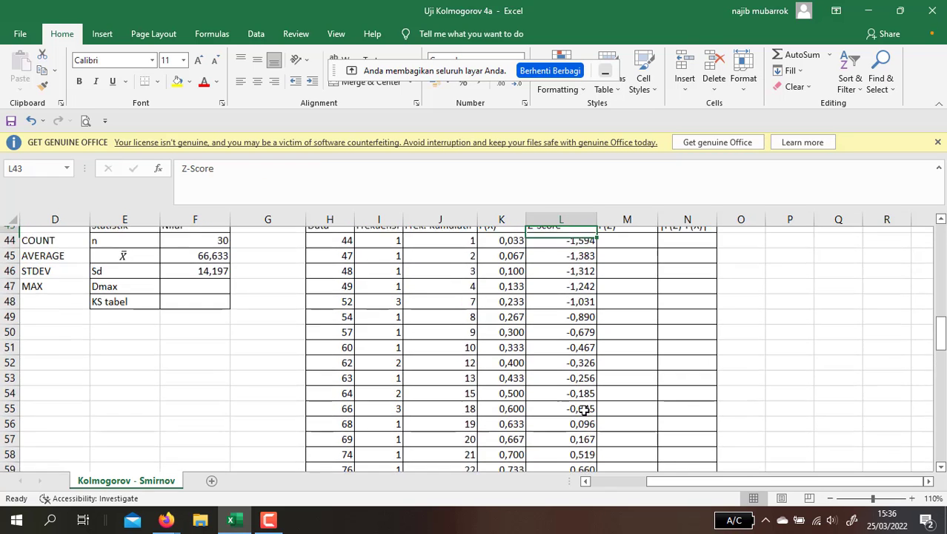
{"action": "key", "text": "Down"}
{"action": "key", "text": "Down"}
{"action": "key", "text": "Down"}
{"action": "key", "text": "Up"}
{"action": "key", "text": "Up"}
{"action": "key", "text": "Up"}
{"action": "key", "text": "Up"}
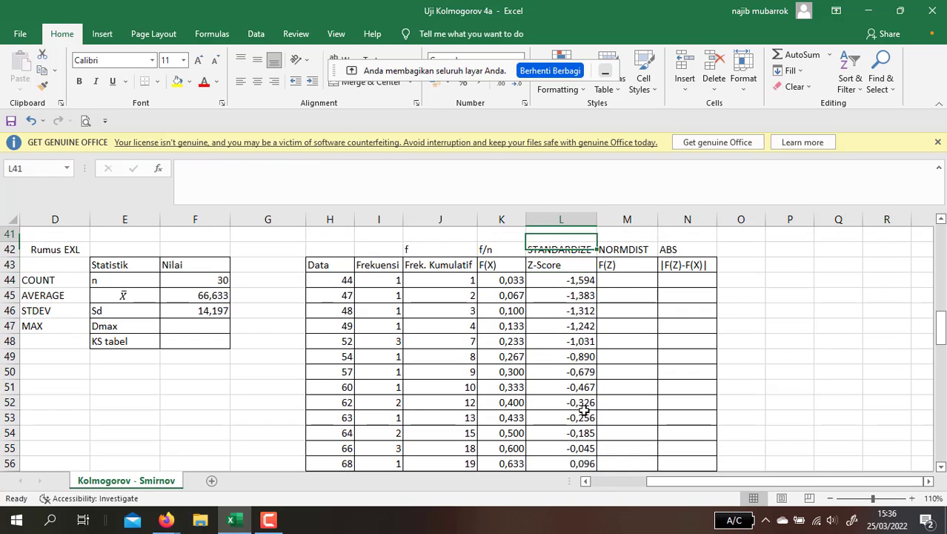
{"action": "key", "text": "Down"}
{"action": "key", "text": "Down"}
{"action": "key", "text": "Down"}
{"action": "key", "text": "Down"}
{"action": "key", "text": "Right"}
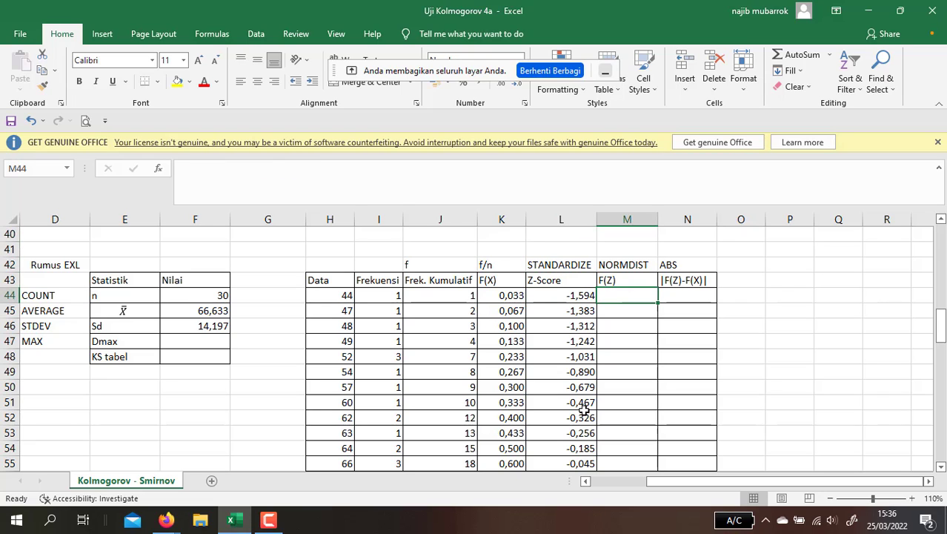
{"action": "key", "text": "Left"}
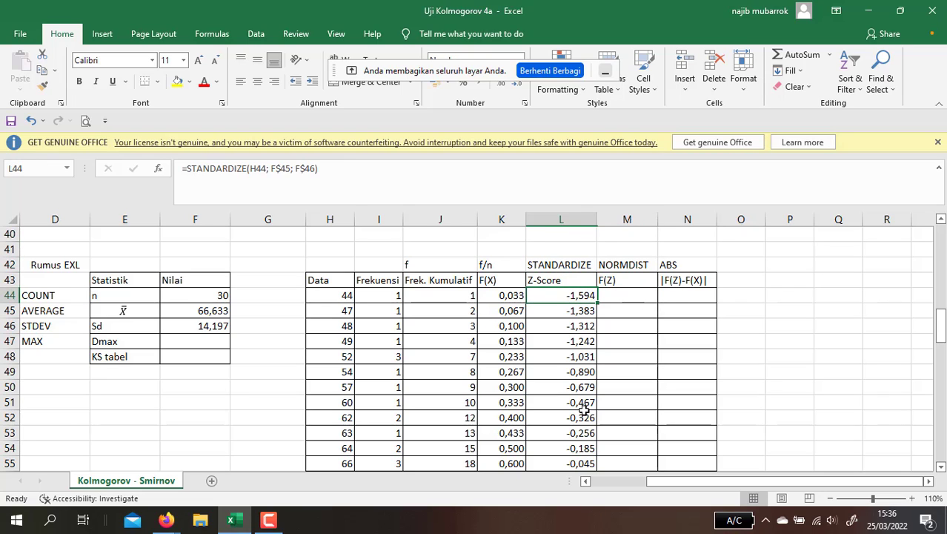
{"action": "key", "text": "Right"}
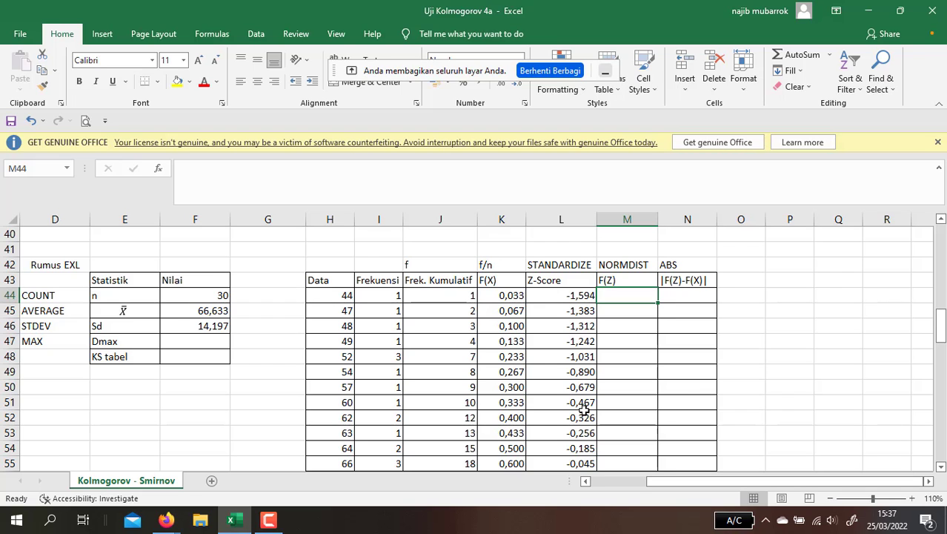
{"action": "key", "text": "Up"}
{"action": "key", "text": "Up"}
{"action": "key", "text": "Up"}
{"action": "key", "text": "Up"}
{"action": "key", "text": "Up"}
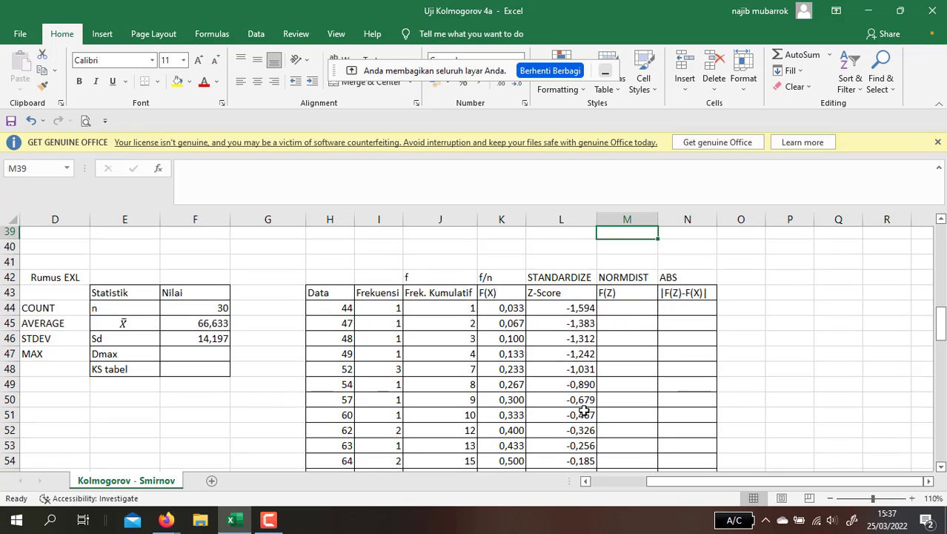
{"action": "key", "text": "Down"}
{"action": "key", "text": "Down"}
{"action": "key", "text": "Down"}
{"action": "key", "text": "Down"}
{"action": "key", "text": "Down"}
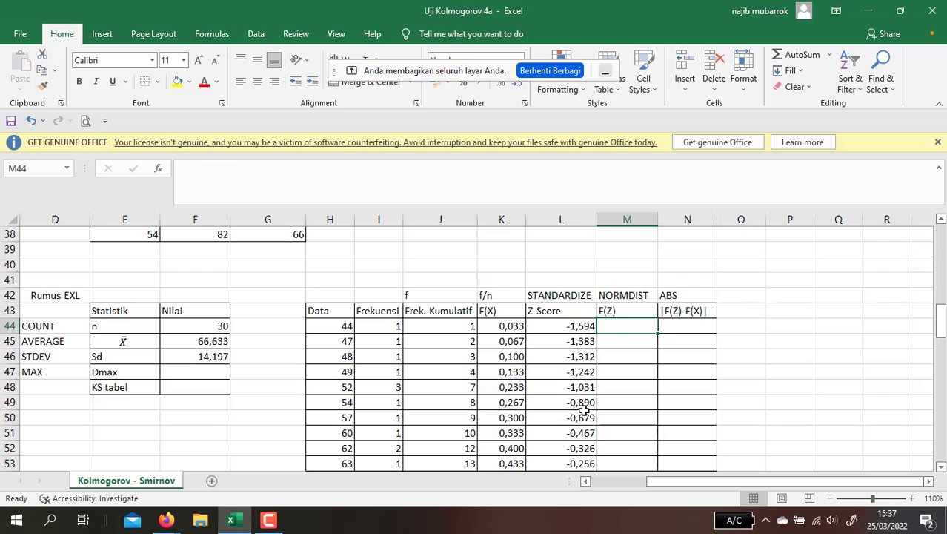
{"action": "key", "text": "Left"}
{"action": "key", "text": "Right"}
{"action": "key", "text": "Left"}
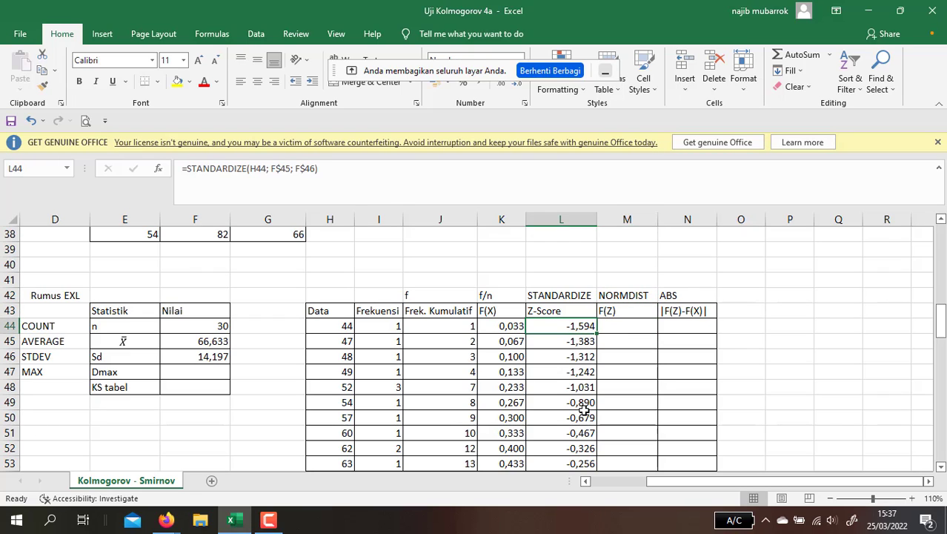
{"action": "key", "text": "Right"}
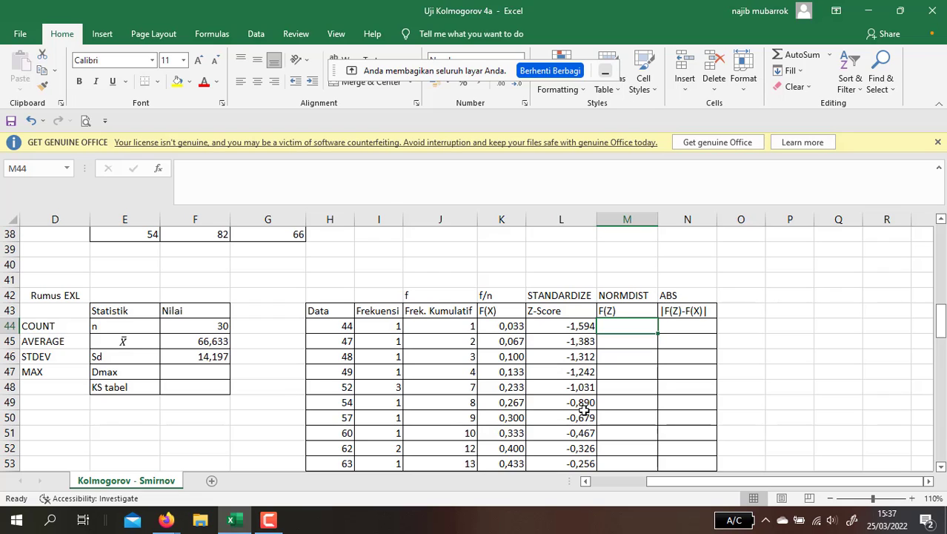
- Review the NORMDIST label above F(Z) and the F(X) and Z-Score formulas beside it, ending on M44
{"action": "key", "text": "Up"}
{"action": "key", "text": "Up"}
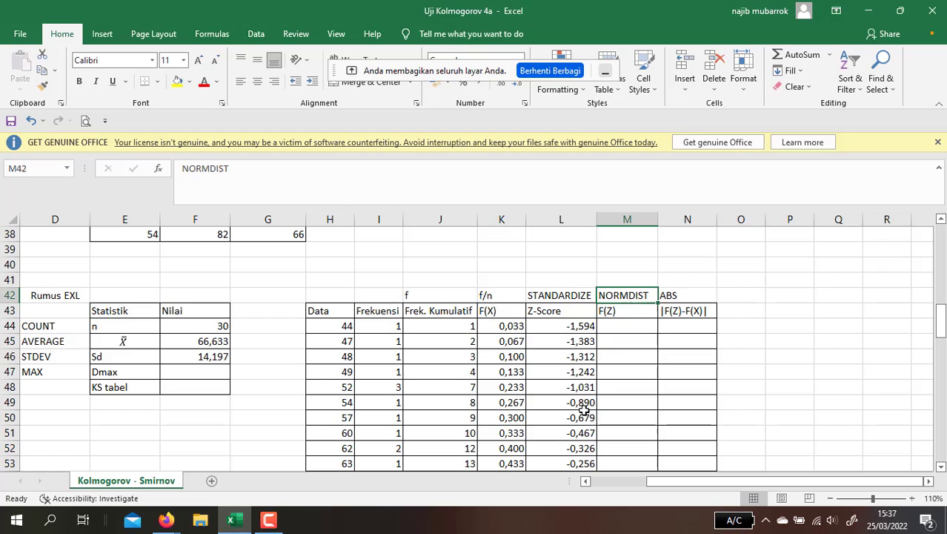
{"action": "key", "text": "Down"}
{"action": "key", "text": "Down"}
{"action": "key", "text": "Down"}
{"action": "key", "text": "Up"}
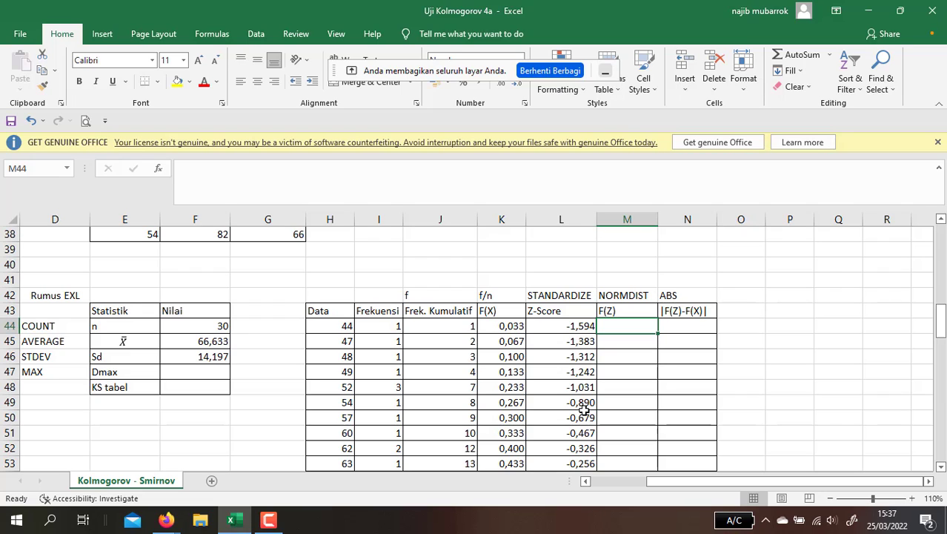
{"action": "key", "text": "Left"}
{"action": "key", "text": "Left"}
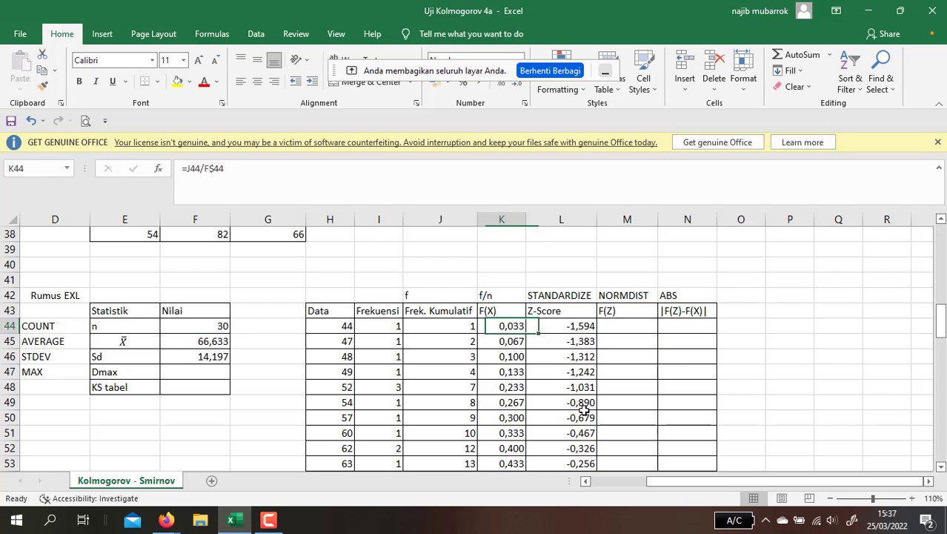
{"action": "key", "text": "Right"}
{"action": "key", "text": "Right"}
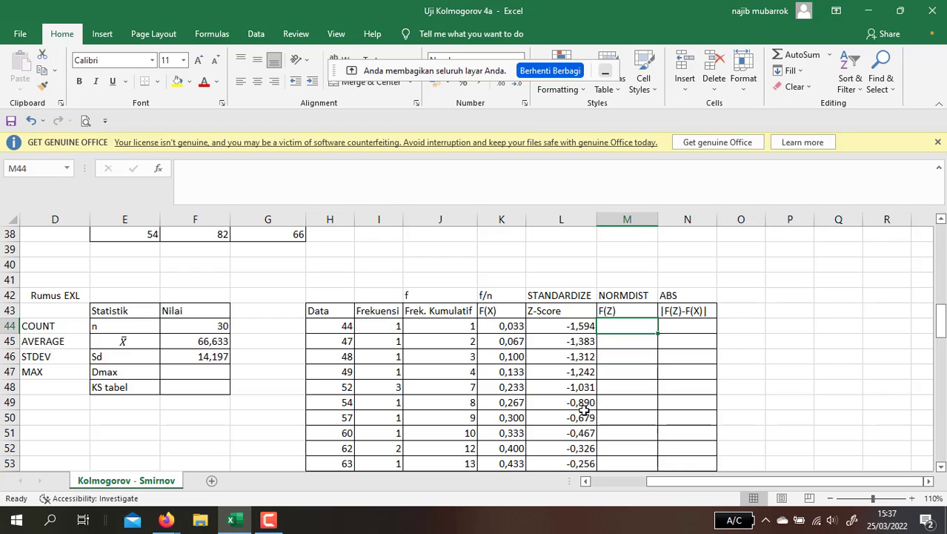
{"action": "key", "text": "Left"}
{"action": "key", "text": "Right"}
{"action": "key", "text": "Left"}
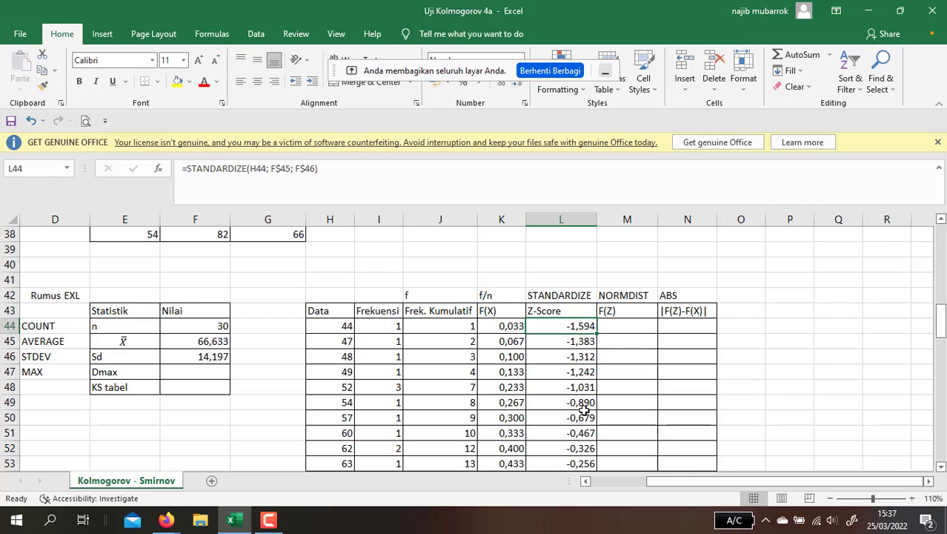
{"action": "key", "text": "shift+Down"}
{"action": "key", "text": "shift+Down"}
{"action": "key", "text": "shift+Down"}
{"action": "key", "text": "shift+Down"}
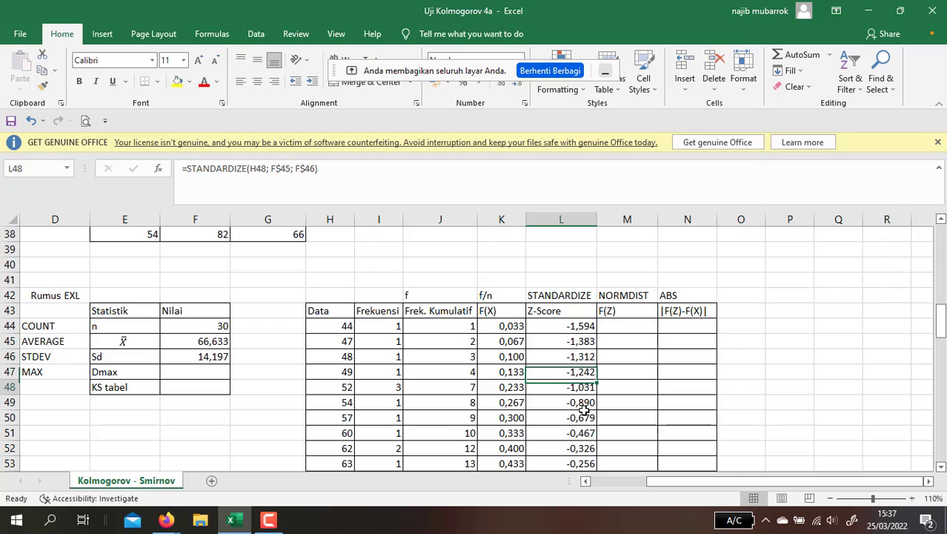
{"action": "key", "text": "shift+Up"}
{"action": "key", "text": "shift+Up"}
{"action": "key", "text": "shift+Up"}
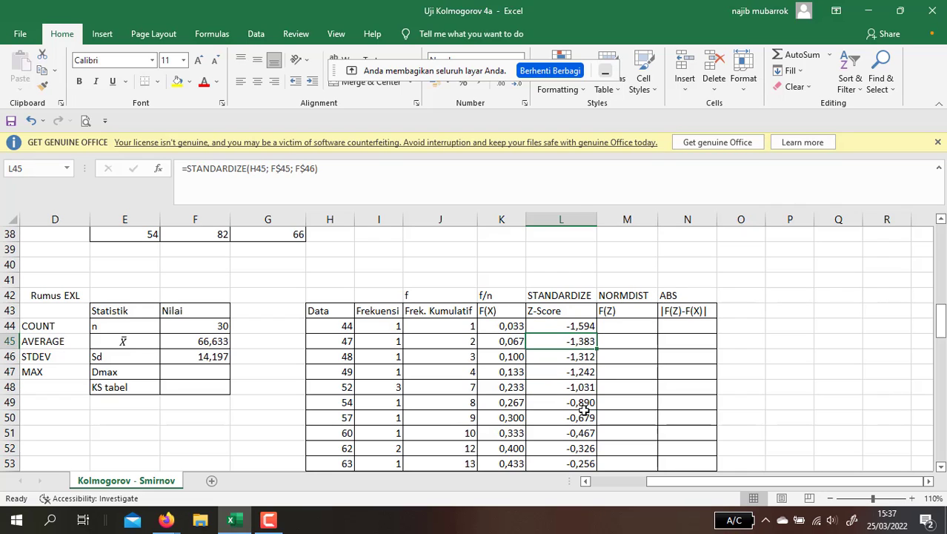
{"action": "key", "text": "Right"}
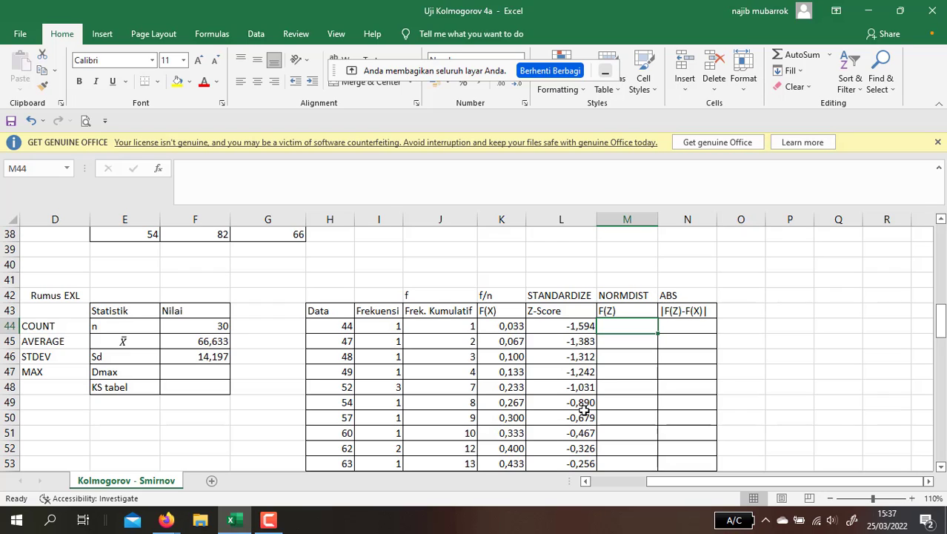
- Write the F(Z) formula =normdist(H44; F45; F46; K44) in M44, using the first data value, mean, standard deviation and F(X)
{"action": "type", "text": "="}
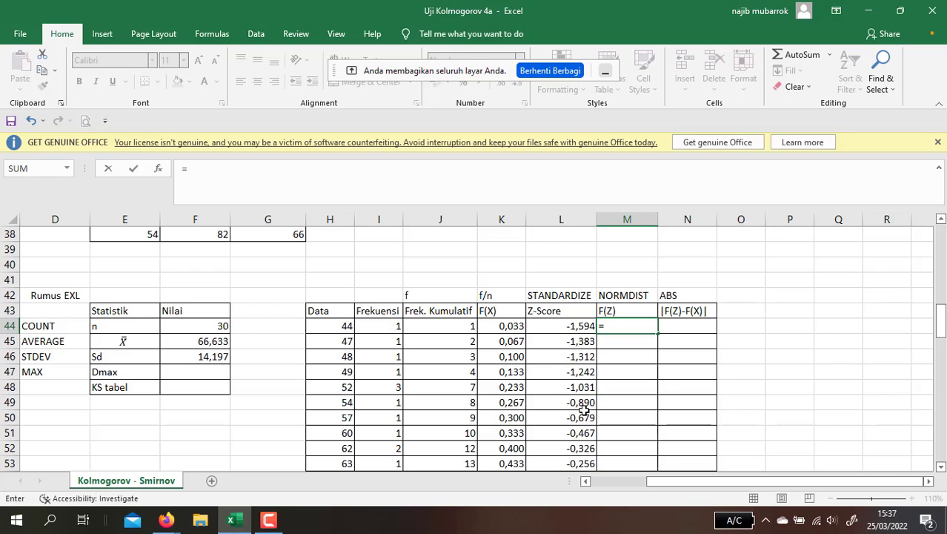
{"action": "type", "text": "no"}
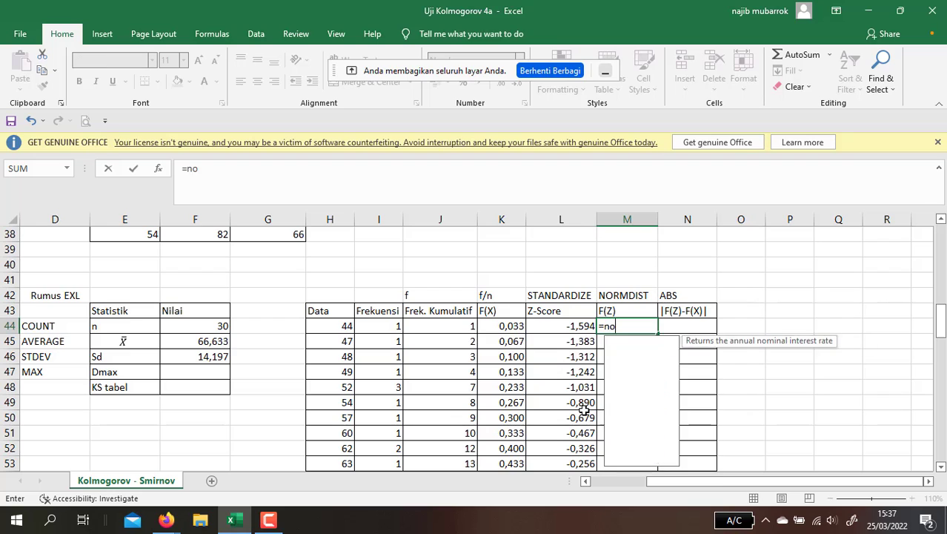
{"action": "type", "text": "rmdis"}
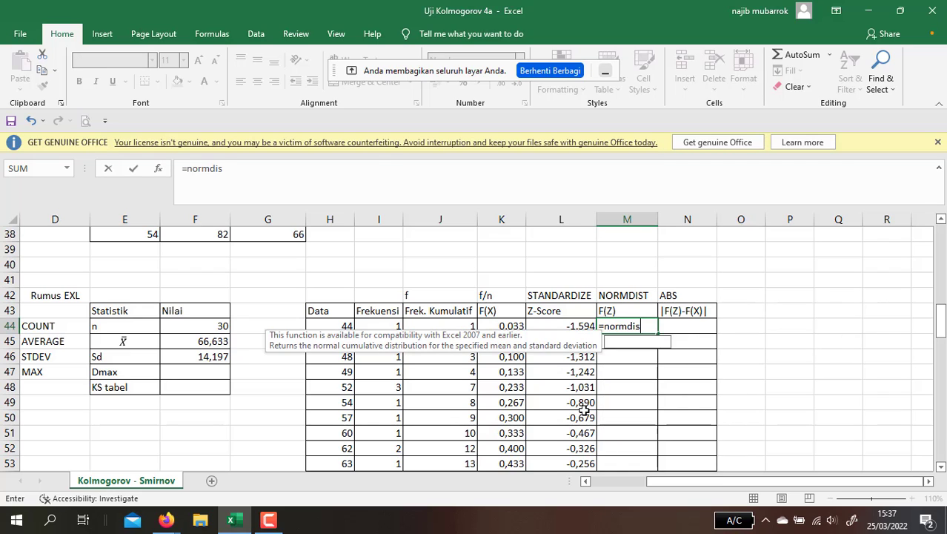
{"action": "type", "text": "t("}
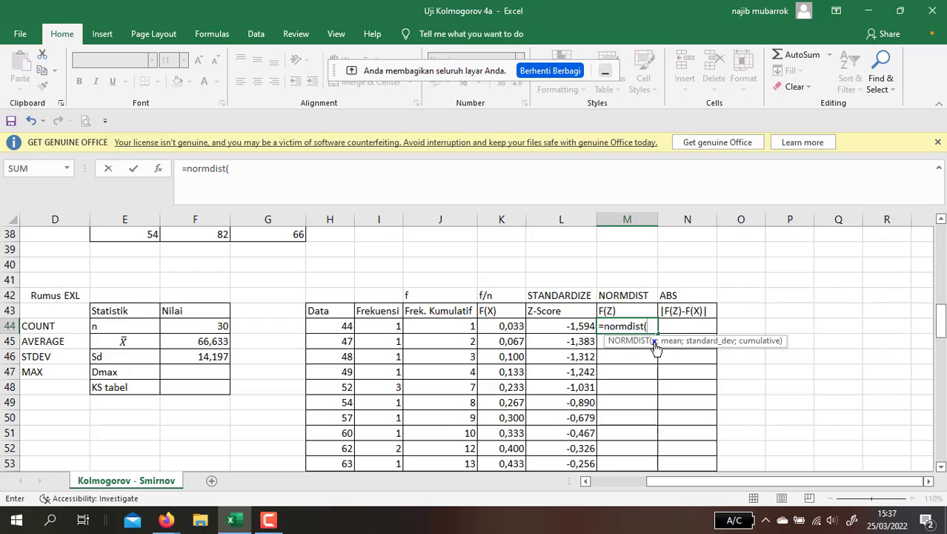
{"action": "left_click", "coordinate": [337, 328]}
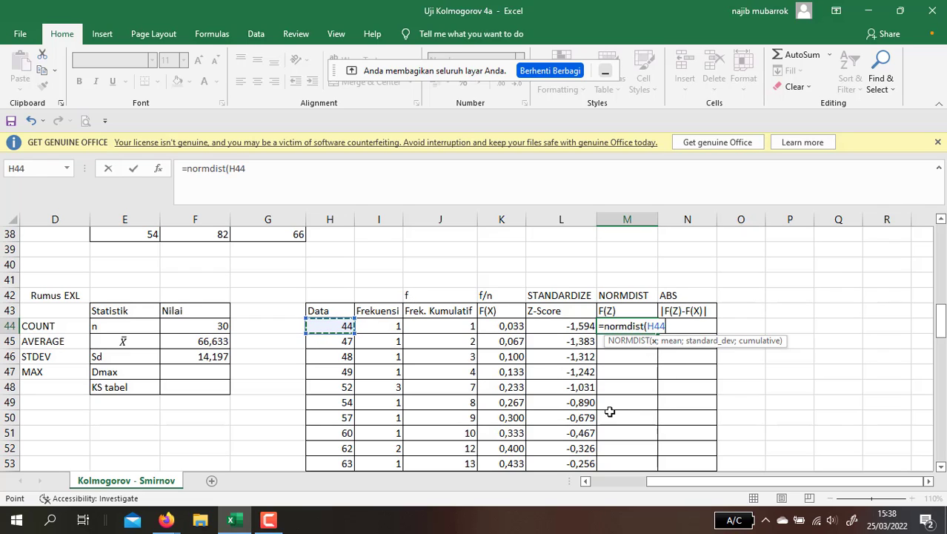
{"action": "type", "text": ";"}
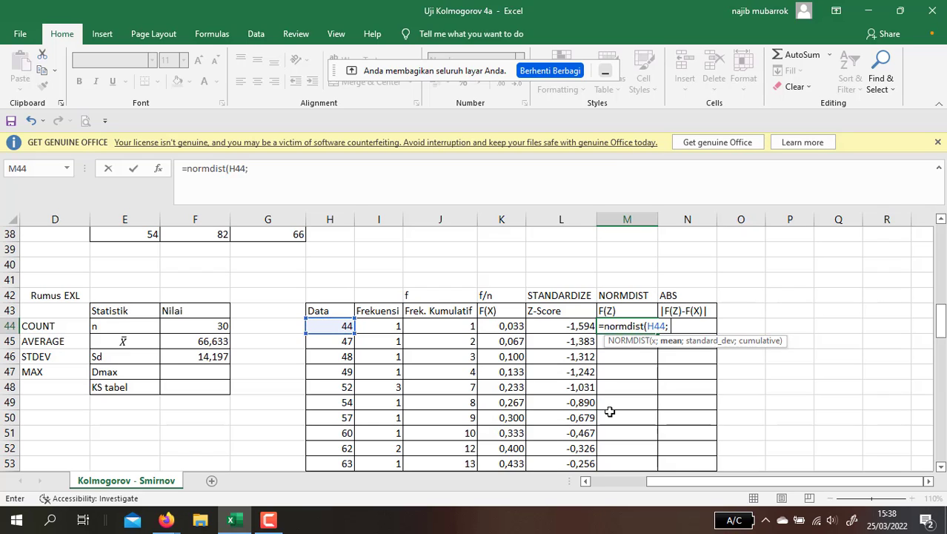
{"action": "left_click", "coordinate": [206, 342]}
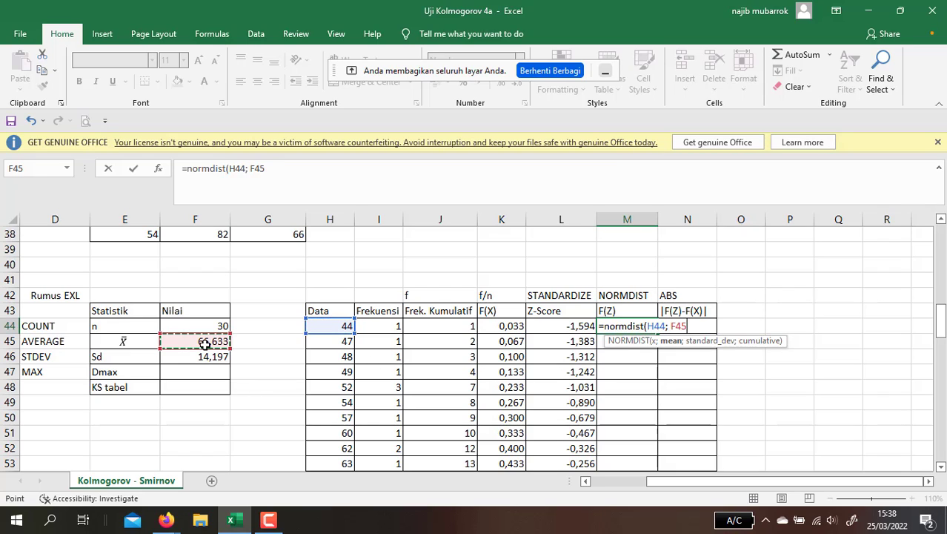
{"action": "type", "text": ";"}
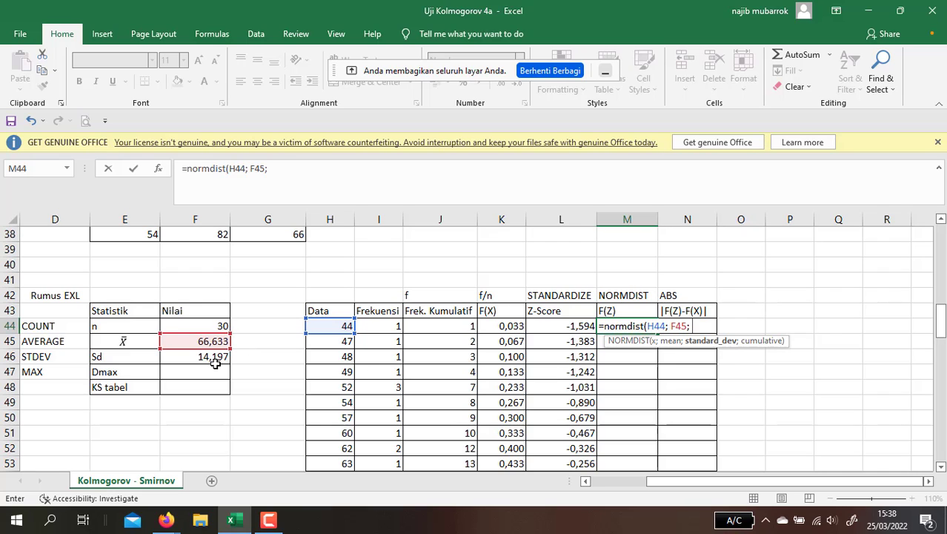
{"action": "left_click", "coordinate": [214, 360]}
{"action": "type", "text": ";"}
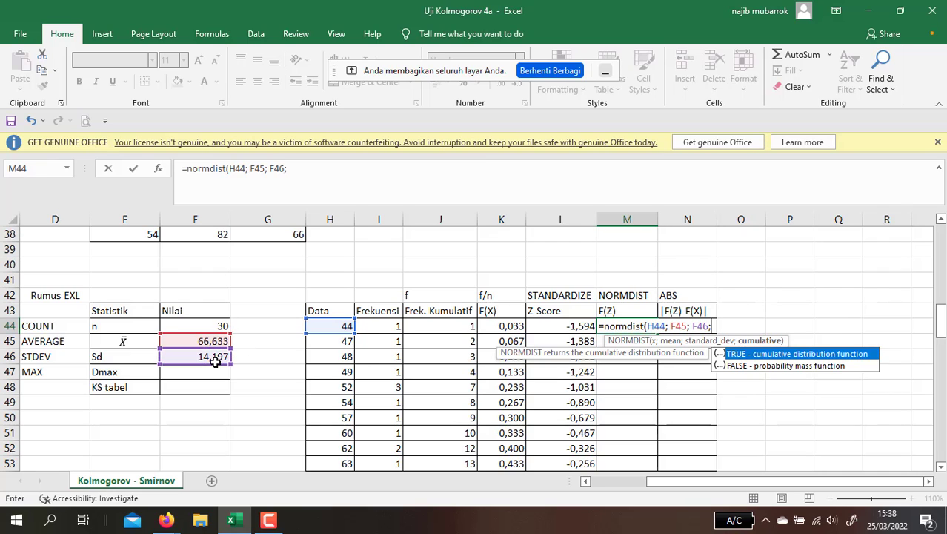
{"action": "key", "text": "Escape"}
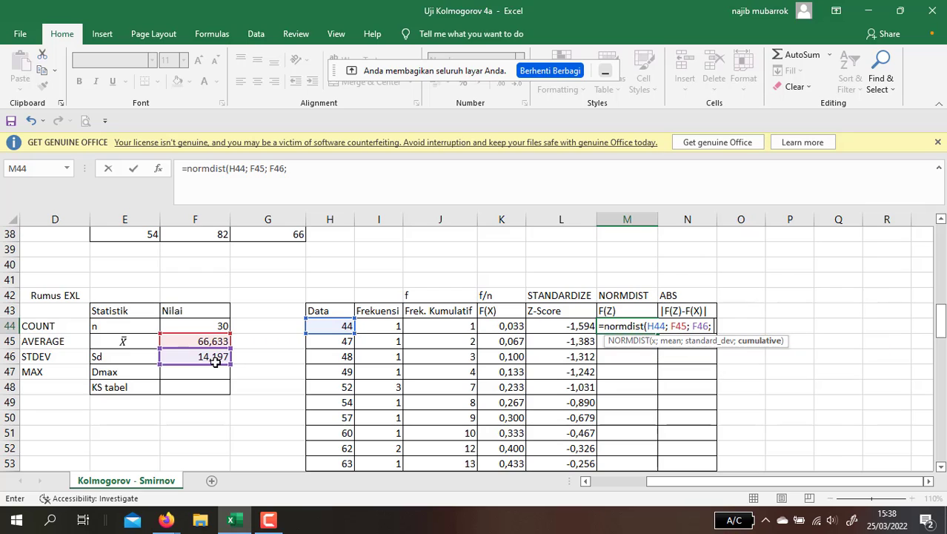
{"action": "left_click", "coordinate": [514, 326]}
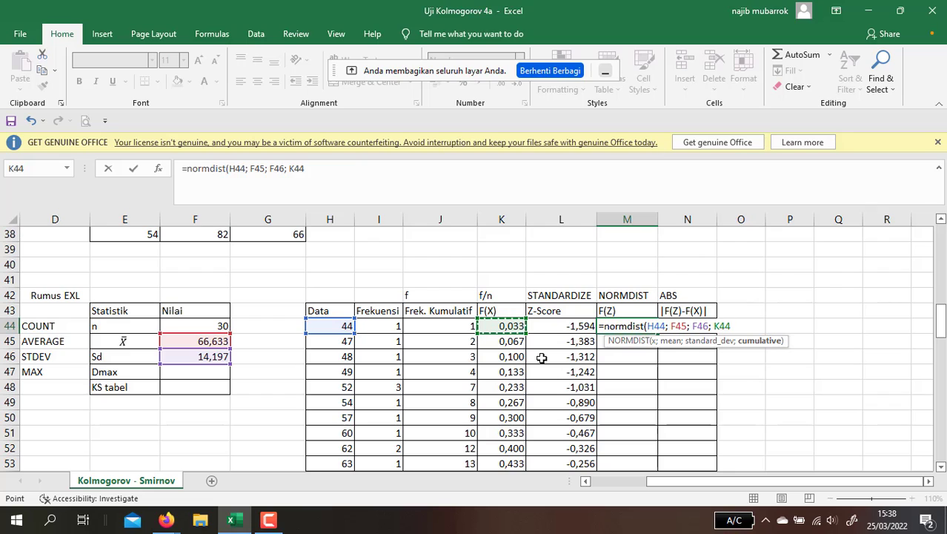
{"action": "type", "text": ")"}
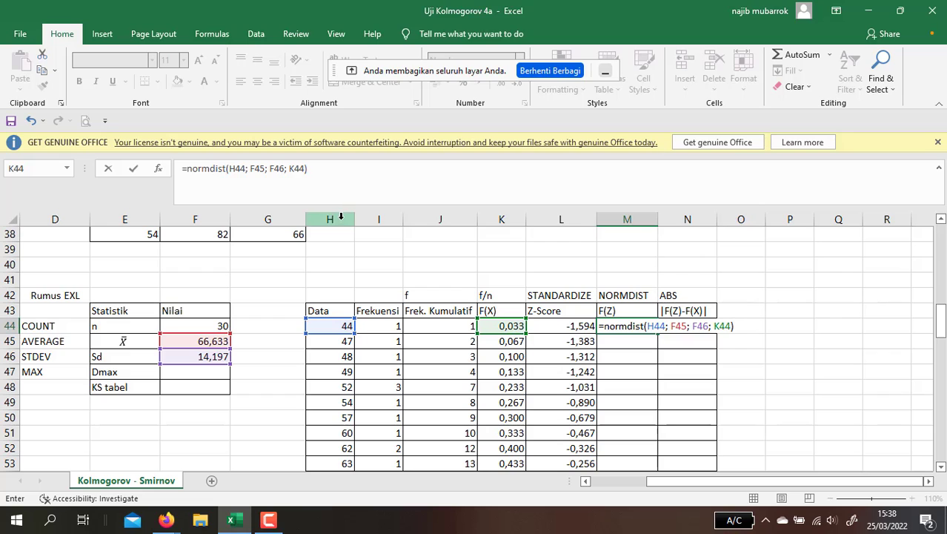
- Lock the rows of the mean and standard deviation references in the M44 formula as F$45 and F$46, commit it and reselect M44
{"action": "left_click", "coordinate": [253, 168]}
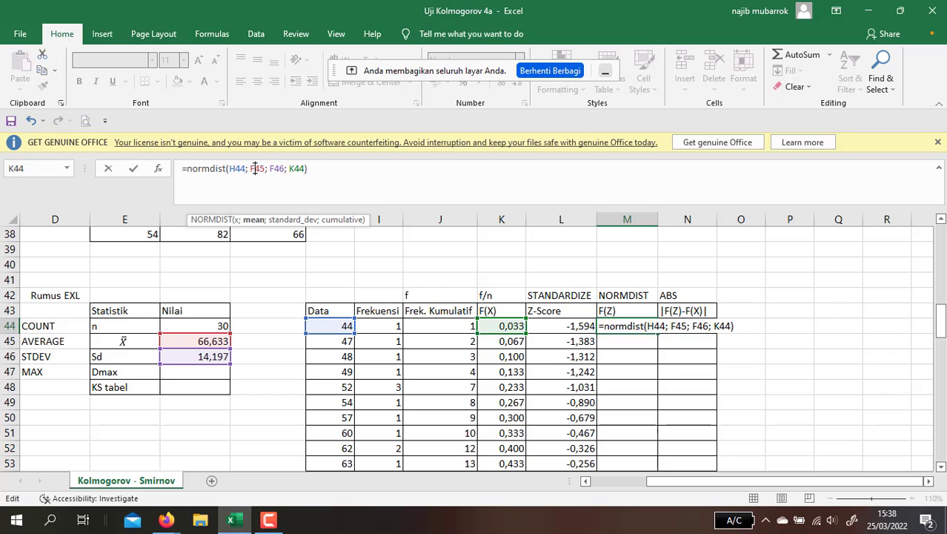
{"action": "type", "text": "$"}
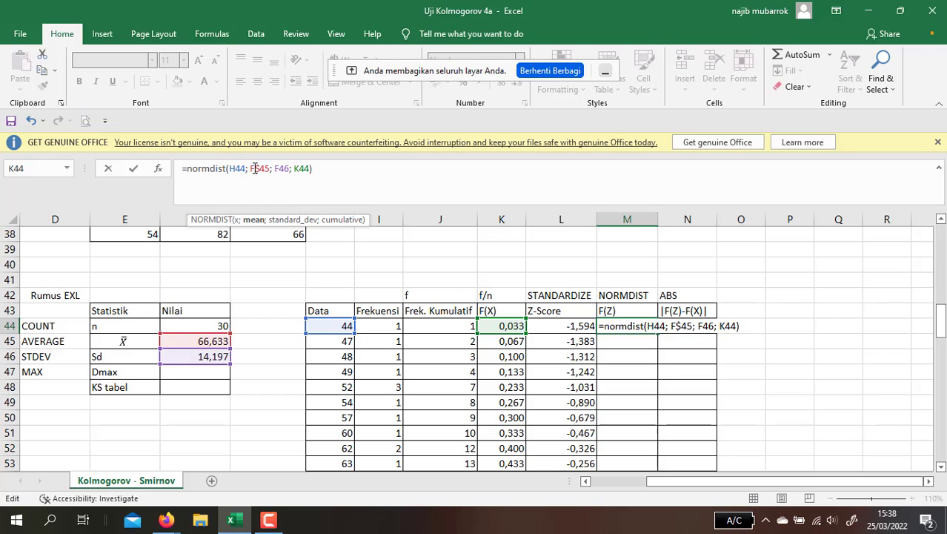
{"action": "key", "text": "Right"}
{"action": "key", "text": "Right"}
{"action": "key", "text": "Right"}
{"action": "key", "text": "Right"}
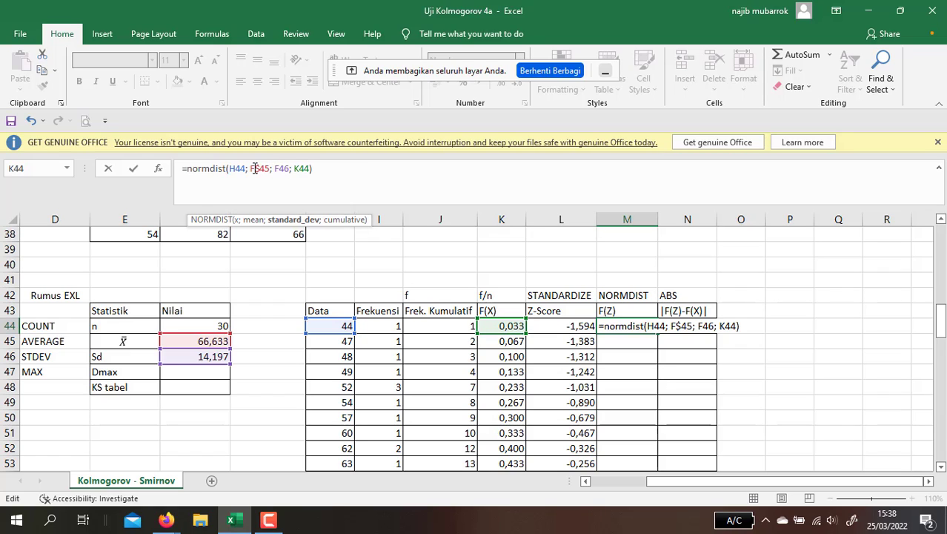
{"action": "type", "text": "$"}
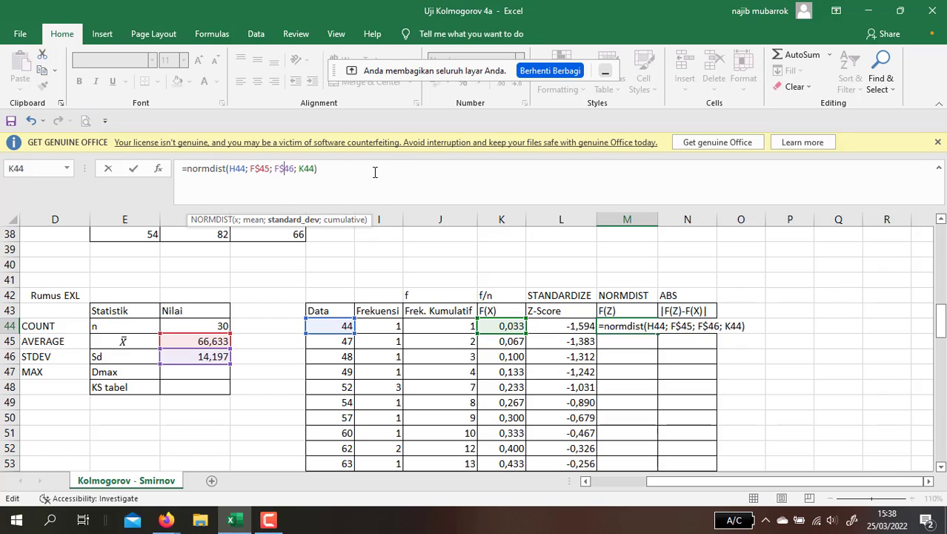
{"action": "left_click", "coordinate": [375, 172]}
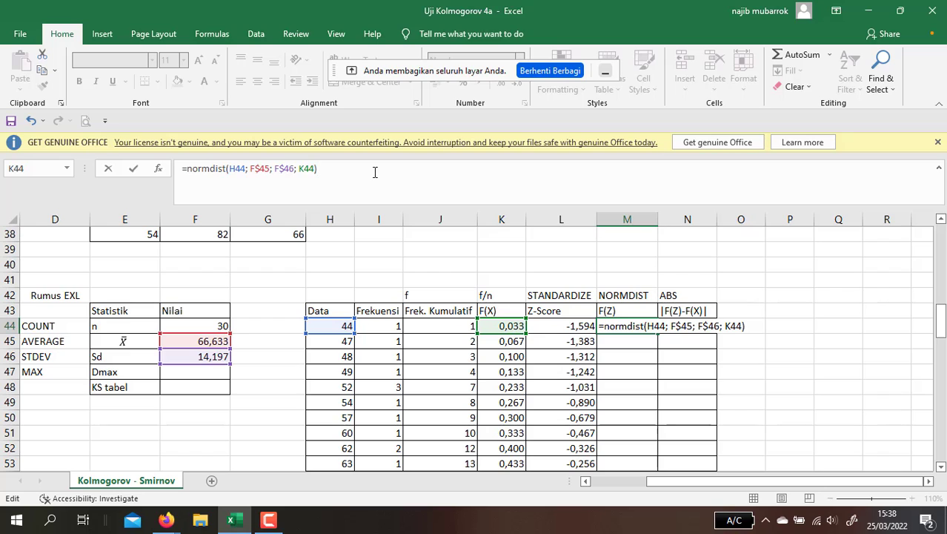
{"action": "key", "text": "Return"}
{"action": "key", "text": "Up"}
{"action": "key", "text": "Up"}
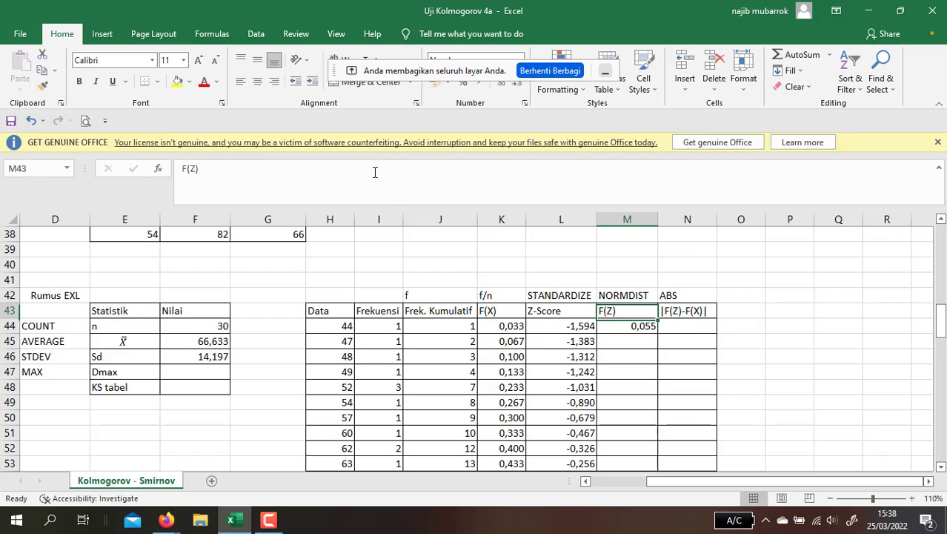
{"action": "key", "text": "Down"}
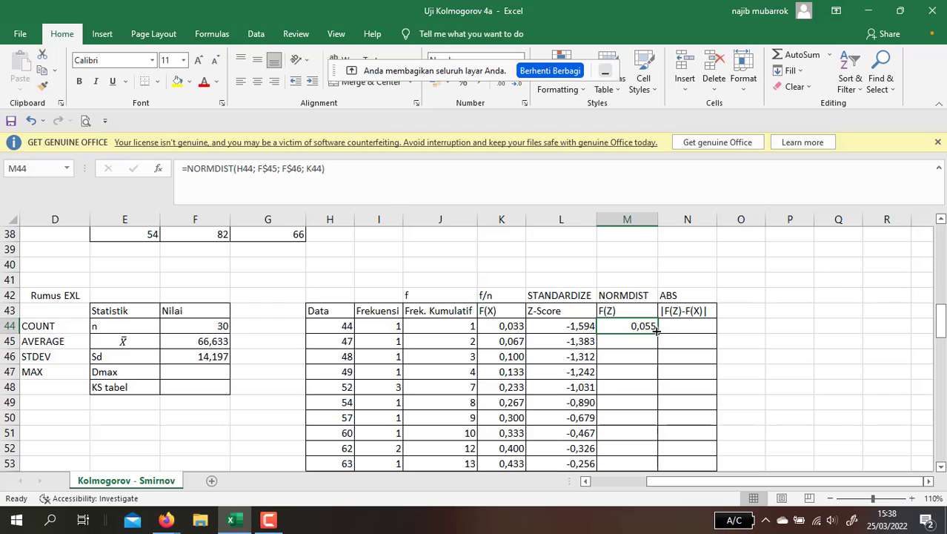
- Fill the F(Z) formula from M44 down to M67 and return to M44
{"action": "left_click", "coordinate": [584, 325]}
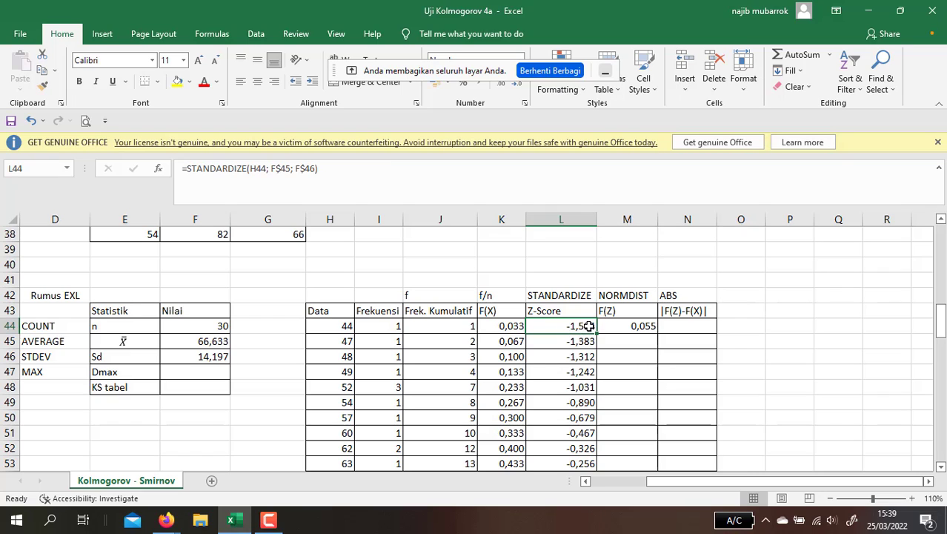
{"action": "left_click", "coordinate": [643, 326]}
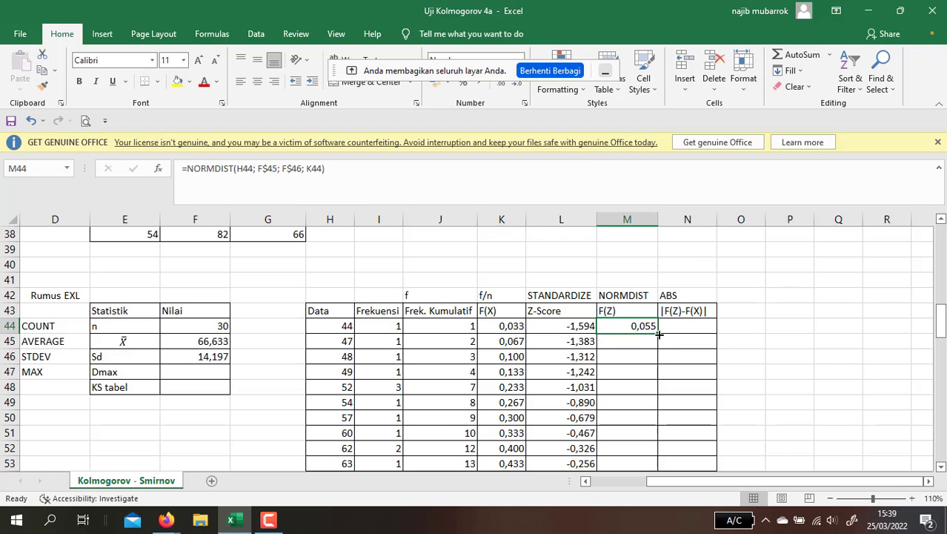
{"action": "left_click_drag", "start_coordinate": [658, 335], "coordinate": [653, 458]}
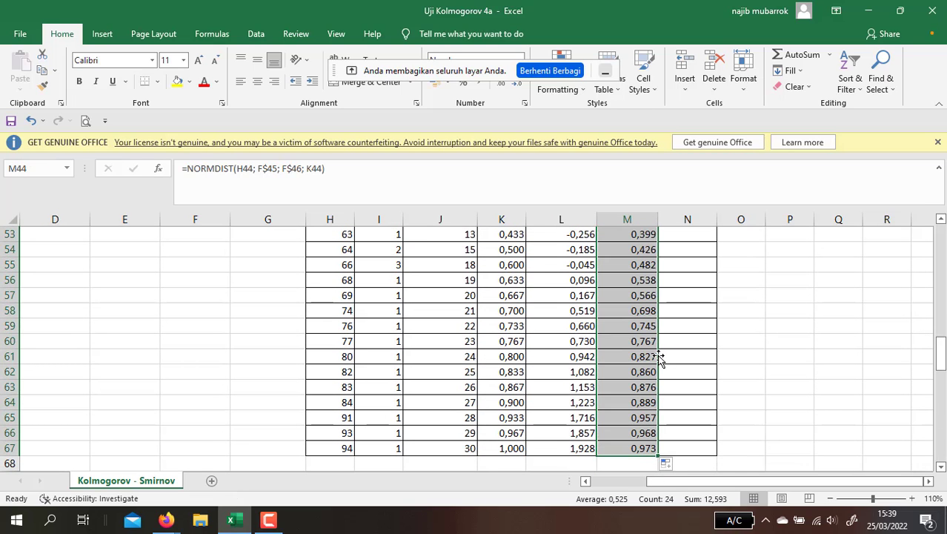
{"action": "key", "text": "Up"}
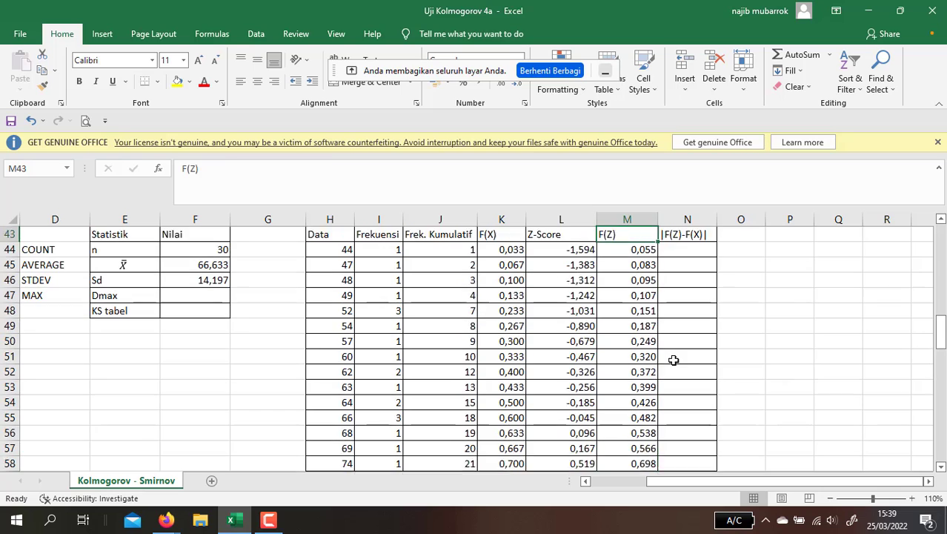
{"action": "key", "text": "Down"}
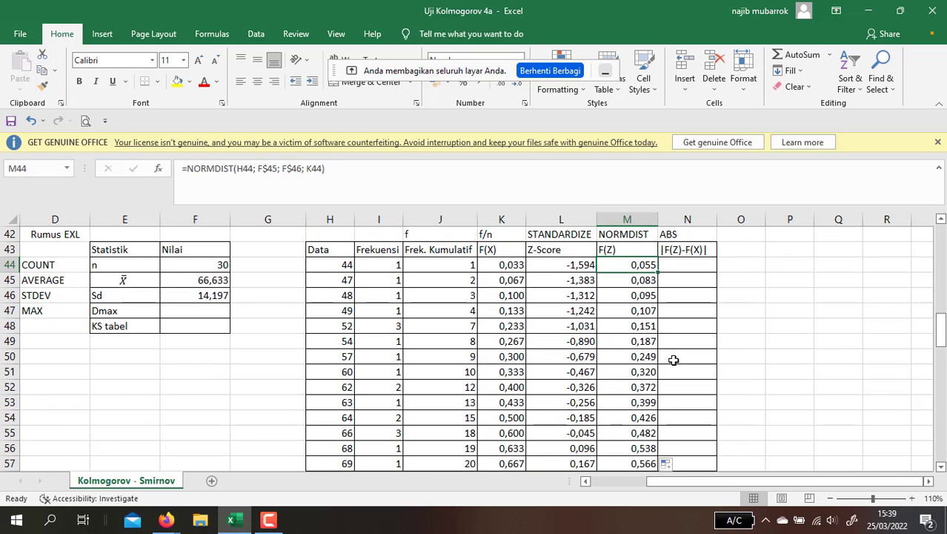
- Enter =abs(M44-K44) in N44, the first |F(Z)-F(X)| cell, and fill it down to N67
{"action": "key", "text": "Right"}
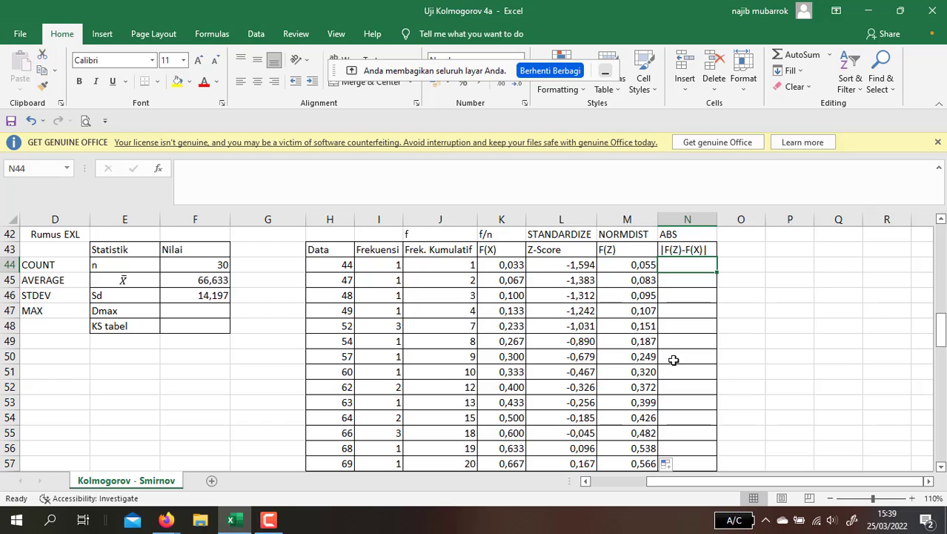
{"action": "type", "text": "="}
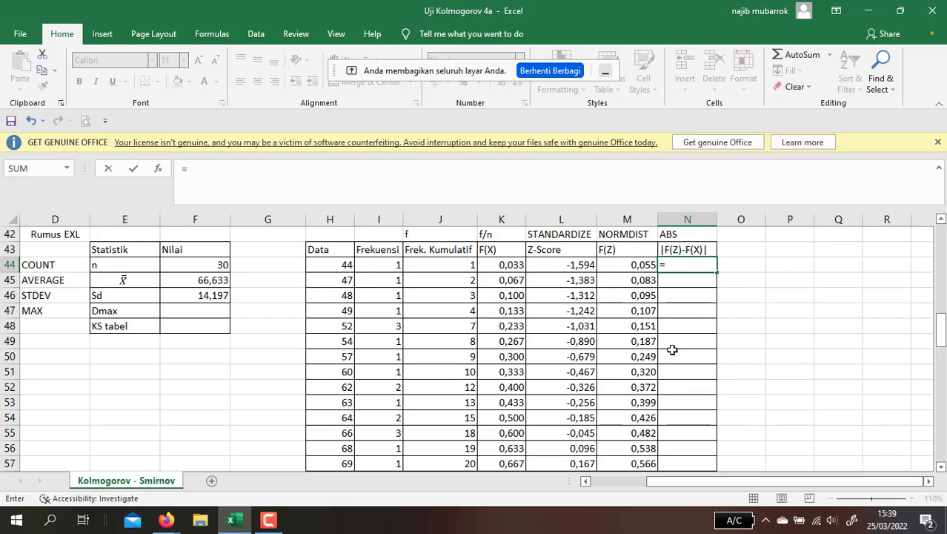
{"action": "type", "text": "abs("}
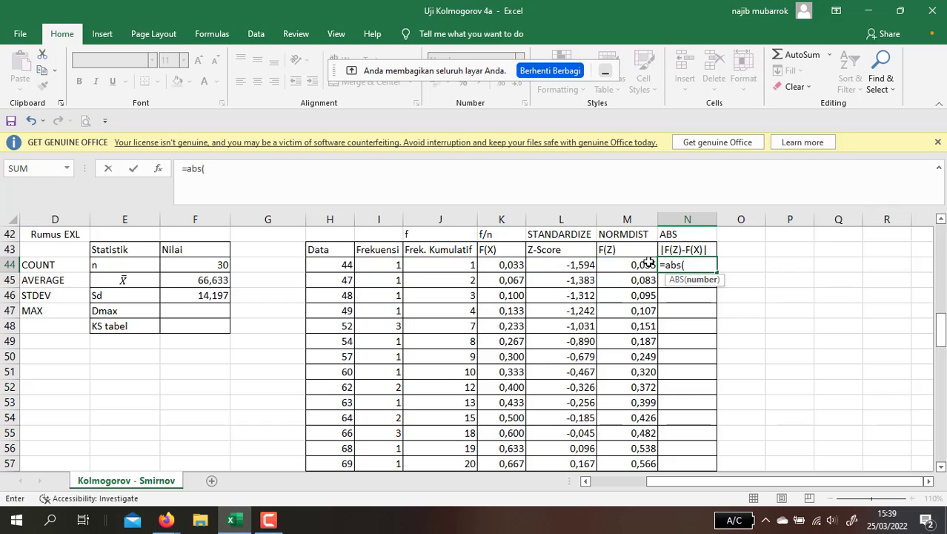
{"action": "left_click", "coordinate": [610, 263]}
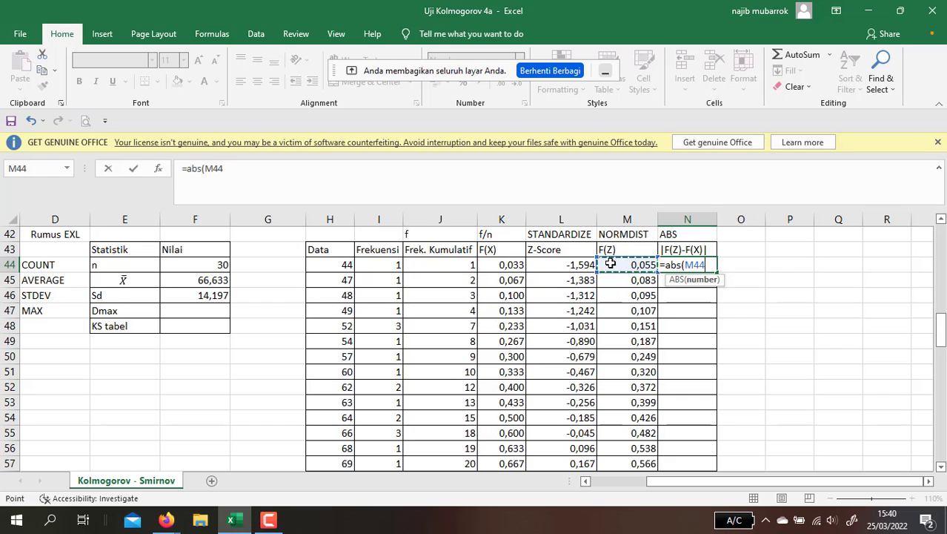
{"action": "type", "text": "-"}
{"action": "left_click", "coordinate": [489, 262]}
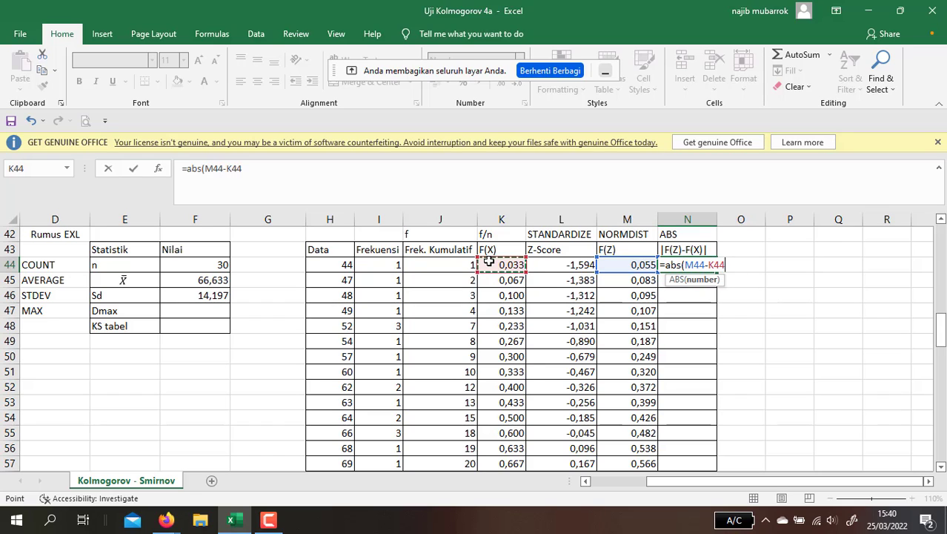
{"action": "type", "text": ")"}
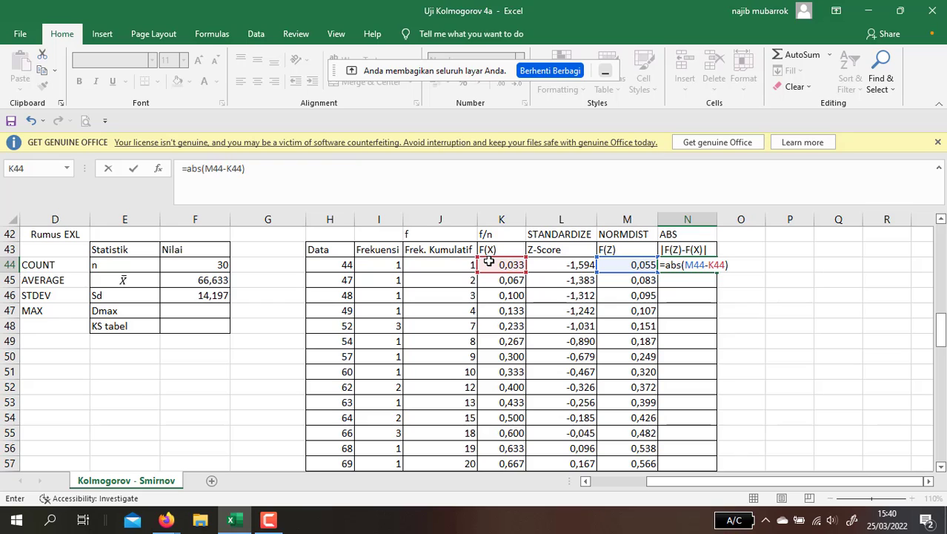
{"action": "key", "text": "Return"}
{"action": "key", "text": "Up"}
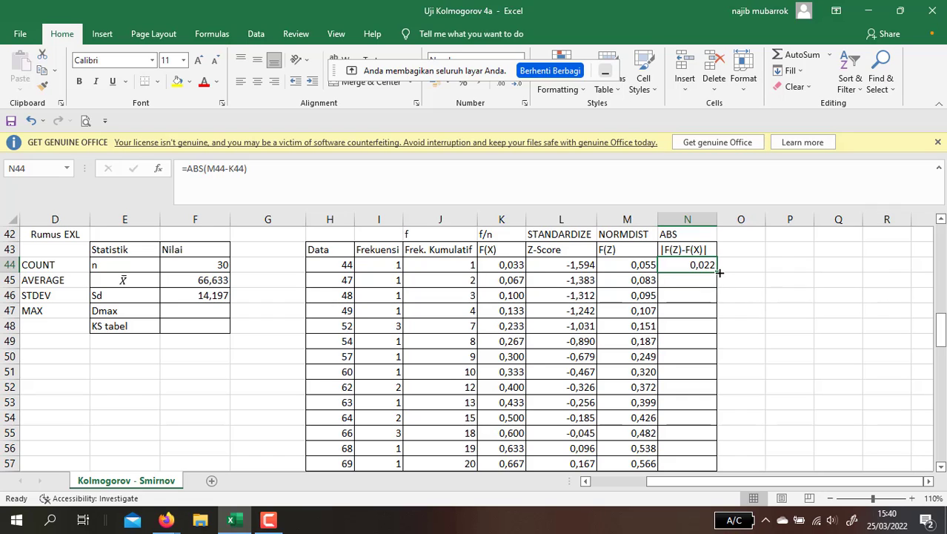
{"action": "left_click_drag", "start_coordinate": [719, 273], "coordinate": [718, 458]}
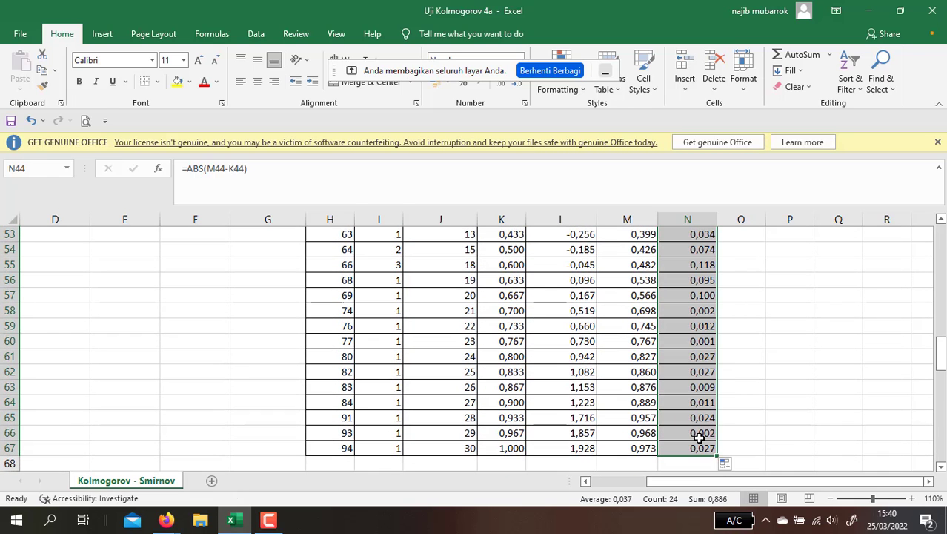
- Review the filled |F(Z)-F(X)| values and formulas between N44 and N67, ending on N44 with the table headers in view
{"action": "left_click", "coordinate": [699, 438]}
{"action": "key", "text": "Up"}
{"action": "key", "text": "Up"}
{"action": "key", "text": "Up"}
{"action": "key", "text": "Up"}
{"action": "key", "text": "Up"}
{"action": "key", "text": "Up"}
{"action": "key", "text": "Up"}
{"action": "key", "text": "Up"}
{"action": "key", "text": "Up"}
{"action": "key", "text": "Up"}
{"action": "key", "text": "Up"}
{"action": "key", "text": "Up"}
{"action": "key", "text": "Up"}
{"action": "key", "text": "Up"}
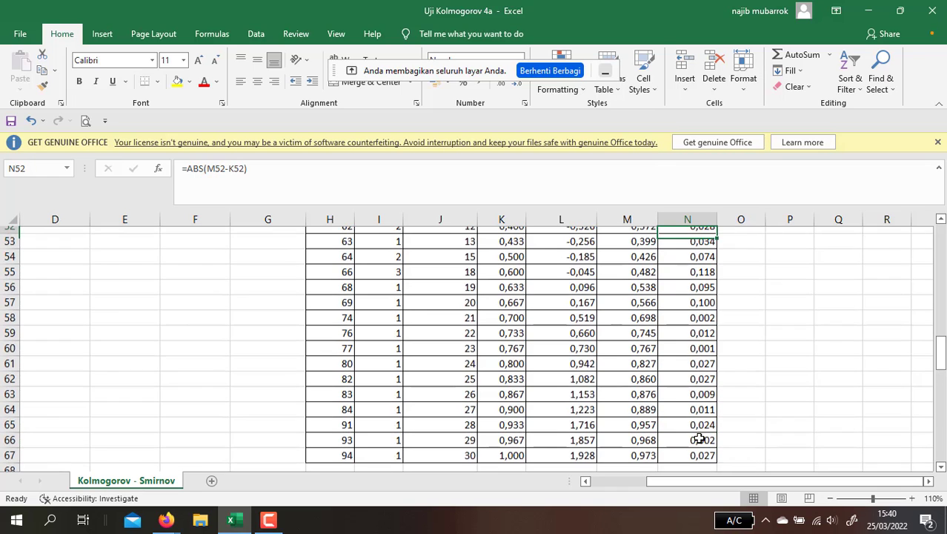
{"action": "key", "text": "Up"}
{"action": "key", "text": "Up"}
{"action": "key", "text": "Up"}
{"action": "key", "text": "Up"}
{"action": "key", "text": "Up"}
{"action": "key", "text": "Up"}
{"action": "key", "text": "Up"}
{"action": "key", "text": "Up"}
{"action": "key", "text": "Up"}
{"action": "key", "text": "Up"}
{"action": "key", "text": "Down"}
{"action": "key", "text": "Down"}
{"action": "key", "text": "Down"}
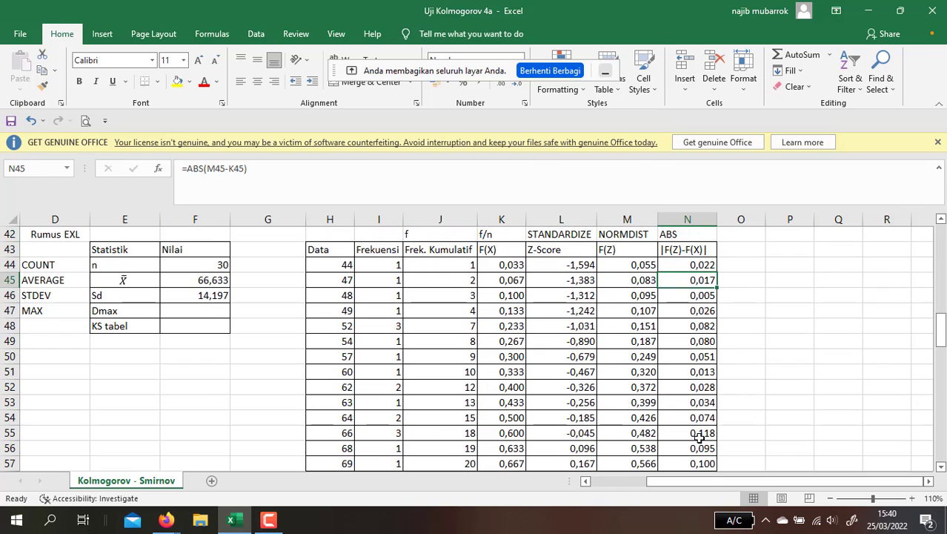
{"action": "key", "text": "Down"}
{"action": "key", "text": "Down"}
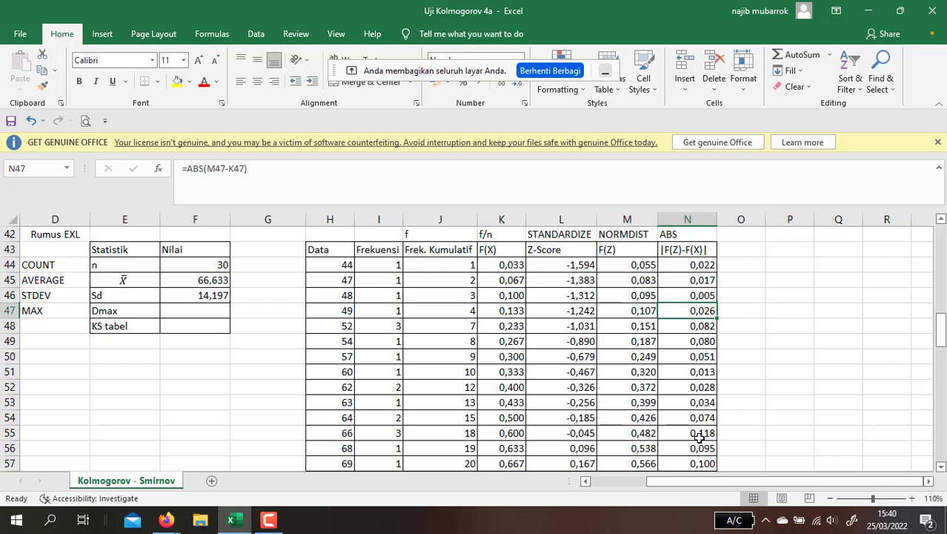
{"action": "key", "text": "Down"}
{"action": "key", "text": "Up"}
{"action": "key", "text": "Up"}
{"action": "key", "text": "Up"}
{"action": "key", "text": "Down"}
{"action": "key", "text": "Down"}
{"action": "key", "text": "Down"}
{"action": "key", "text": "Down"}
{"action": "key", "text": "Down"}
{"action": "key", "text": "Down"}
{"action": "key", "text": "Down"}
{"action": "key", "text": "Down"}
{"action": "key", "text": "Down"}
{"action": "key", "text": "Down"}
{"action": "key", "text": "Down"}
{"action": "key", "text": "Down"}
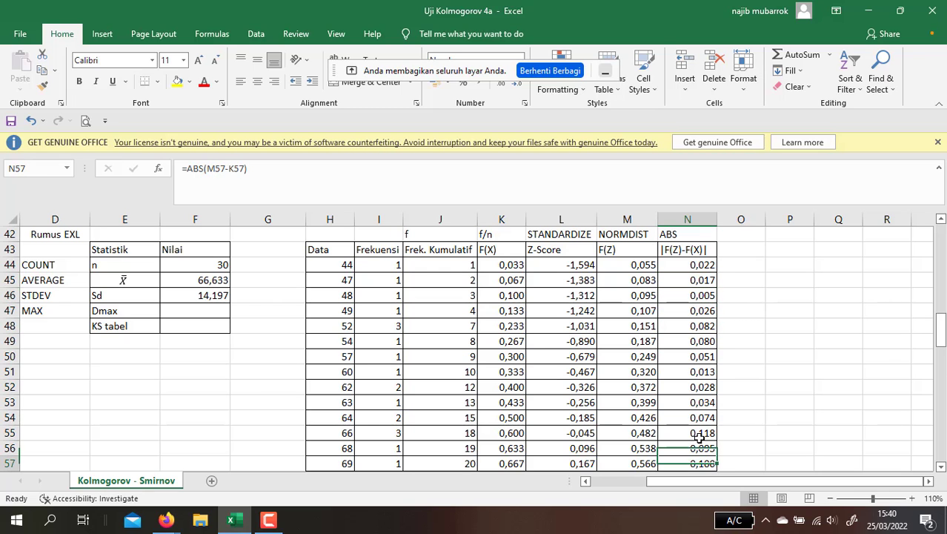
{"action": "key", "text": "Down"}
{"action": "key", "text": "Down"}
{"action": "key", "text": "Down"}
{"action": "key", "text": "Down"}
{"action": "key", "text": "Down"}
{"action": "key", "text": "Down"}
{"action": "key", "text": "Down"}
{"action": "key", "text": "Down"}
{"action": "key", "text": "Down"}
{"action": "key", "text": "Down"}
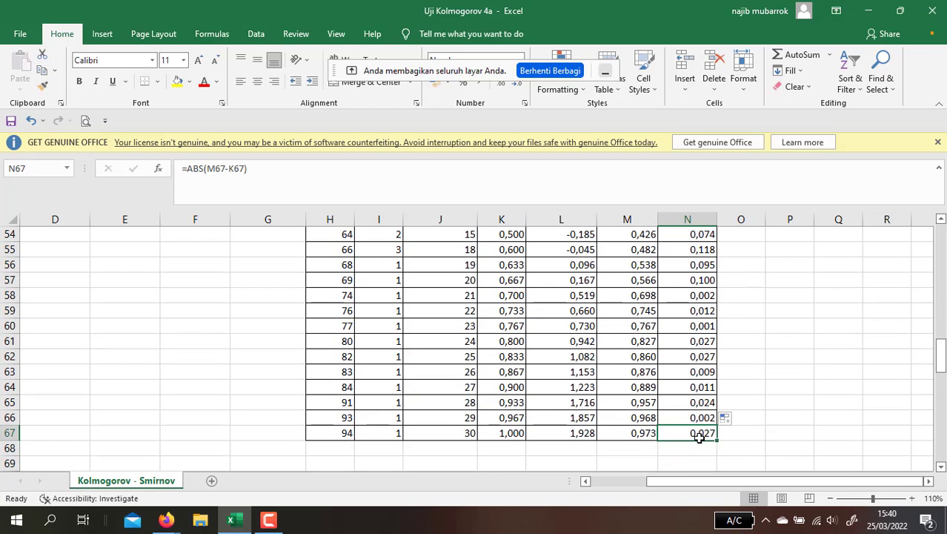
{"action": "key", "text": "Up"}
{"action": "key", "text": "Up"}
{"action": "key", "text": "Up"}
{"action": "key", "text": "Up"}
{"action": "key", "text": "Up"}
{"action": "key", "text": "Up"}
{"action": "key", "text": "Up"}
{"action": "key", "text": "Up"}
{"action": "key", "text": "Up"}
{"action": "key", "text": "Up"}
{"action": "key", "text": "Up"}
{"action": "key", "text": "Up"}
{"action": "key", "text": "Up"}
{"action": "key", "text": "Up"}
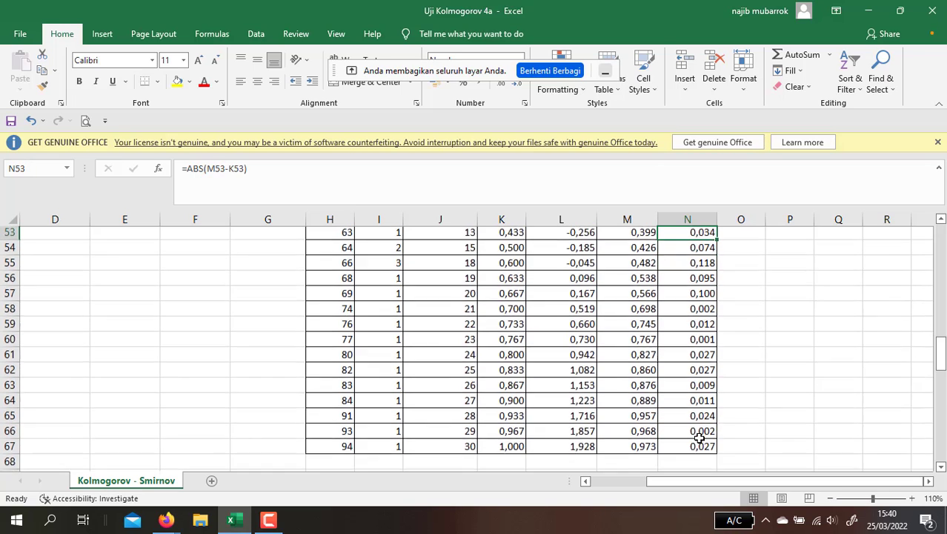
{"action": "key", "text": "Up"}
{"action": "key", "text": "Up"}
{"action": "key", "text": "Up"}
{"action": "key", "text": "Up"}
{"action": "key", "text": "Up"}
{"action": "key", "text": "Up"}
{"action": "key", "text": "Down"}
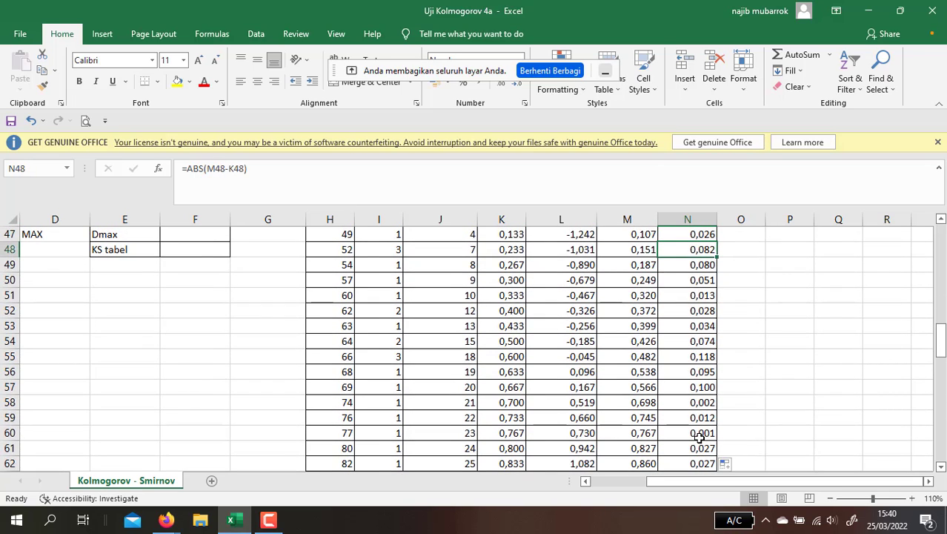
{"action": "key", "text": "Up"}
{"action": "key", "text": "Up"}
{"action": "key", "text": "Up"}
{"action": "key", "text": "Up"}
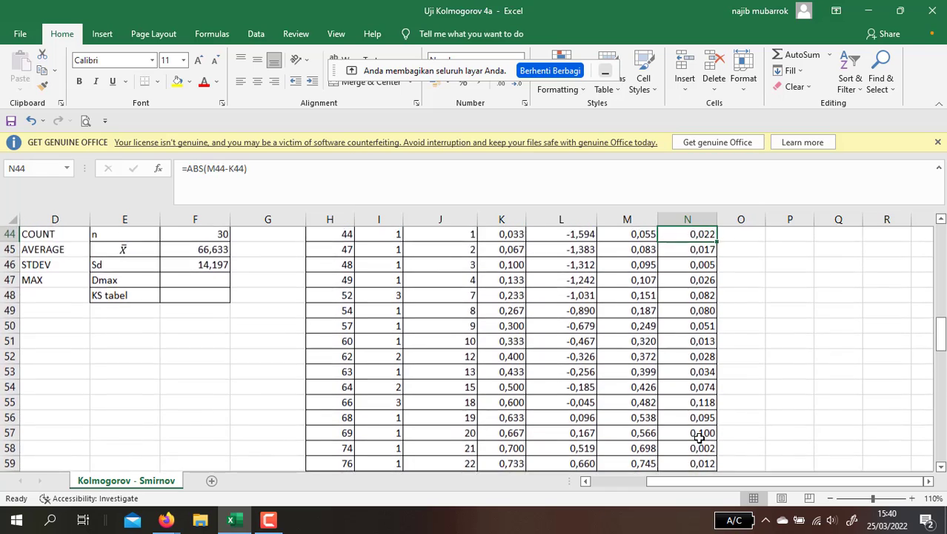
{"action": "scroll", "coordinate": [699, 437], "scroll_direction": "up", "scroll_amount": 1}
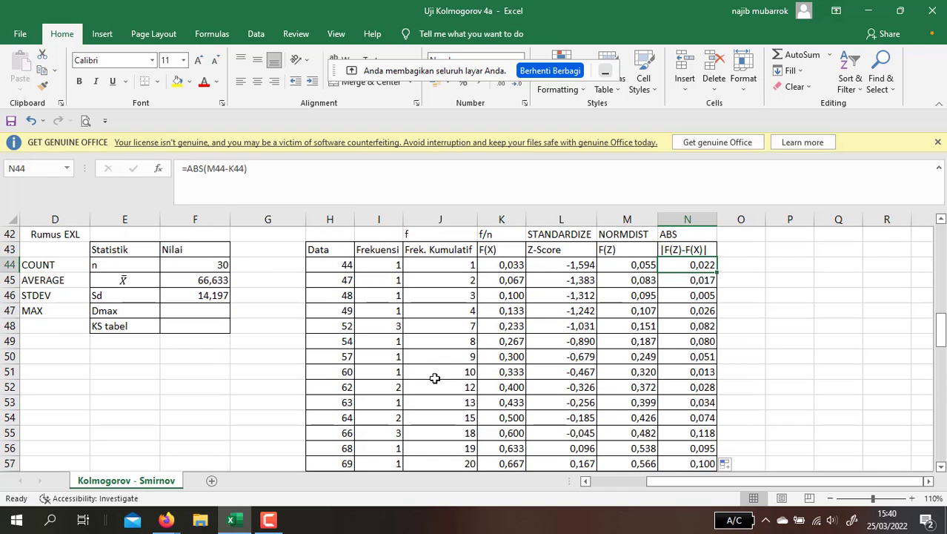
- Enter =max(N44:N67) in F47 as the Dmax value of the statistics table
{"action": "left_click", "coordinate": [189, 311]}
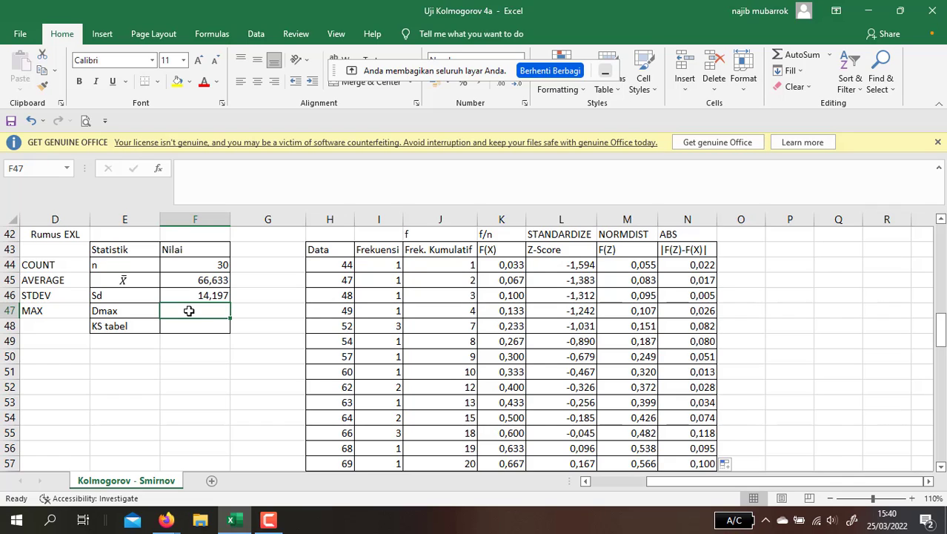
{"action": "type", "text": "="}
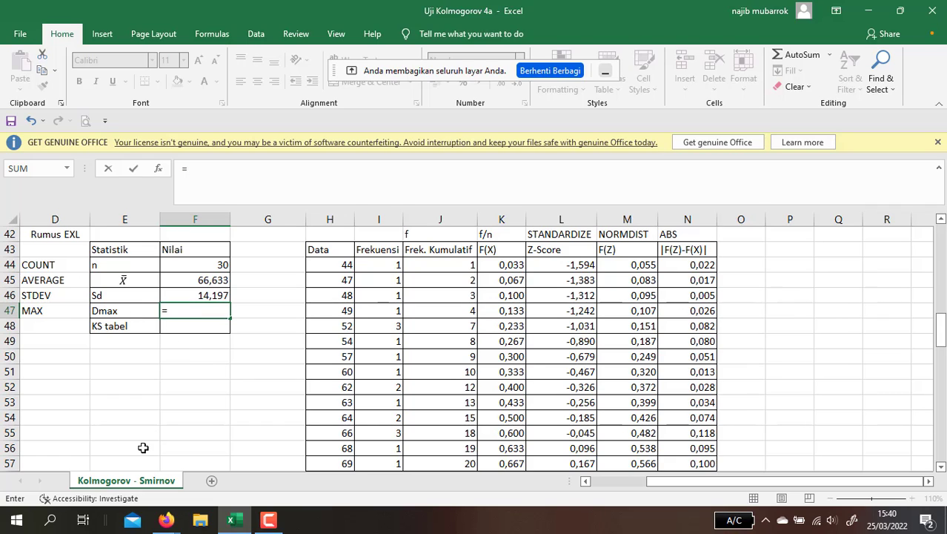
{"action": "type", "text": "ma"}
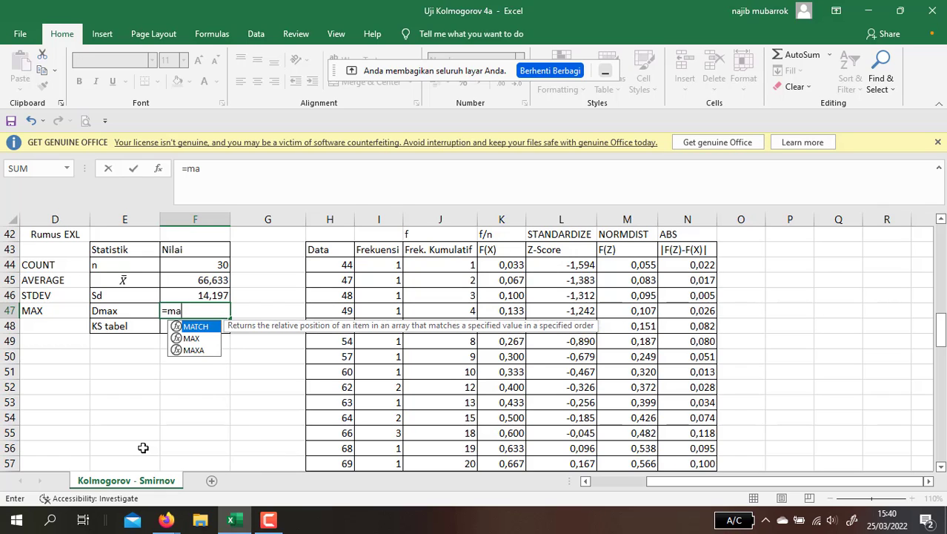
{"action": "type", "text": "x("}
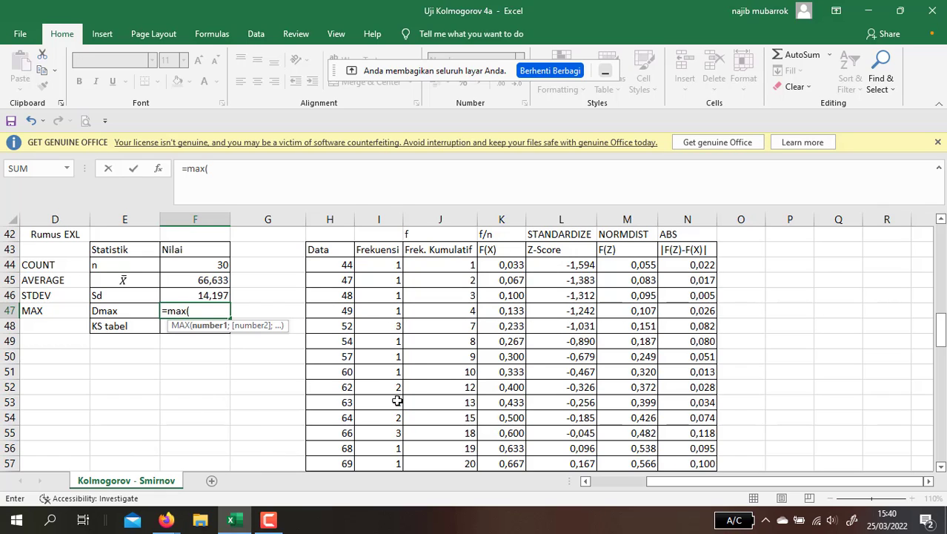
{"action": "left_click_drag", "start_coordinate": [686, 262], "coordinate": [697, 445]}
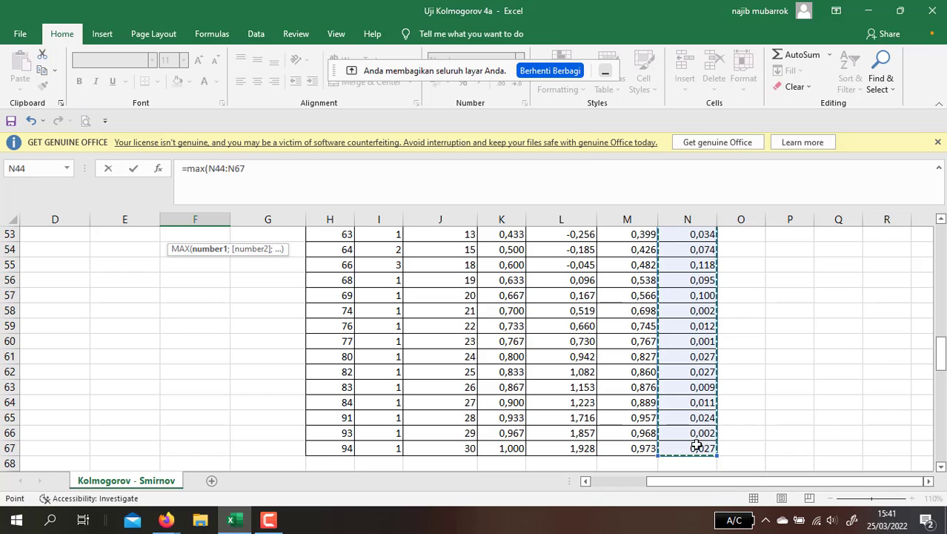
{"action": "type", "text": ")"}
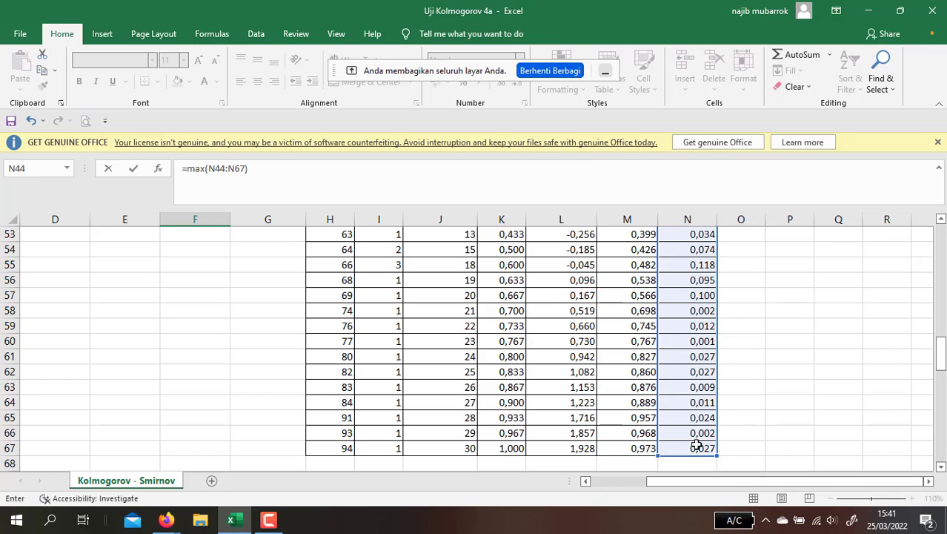
{"action": "key", "text": "Return"}
- Review the statistics values and formulas in column F, ending on the Dmax formula in F47
{"action": "key", "text": "Up"}
{"action": "key", "text": "Up"}
{"action": "key", "text": "Up"}
{"action": "key", "text": "Up"}
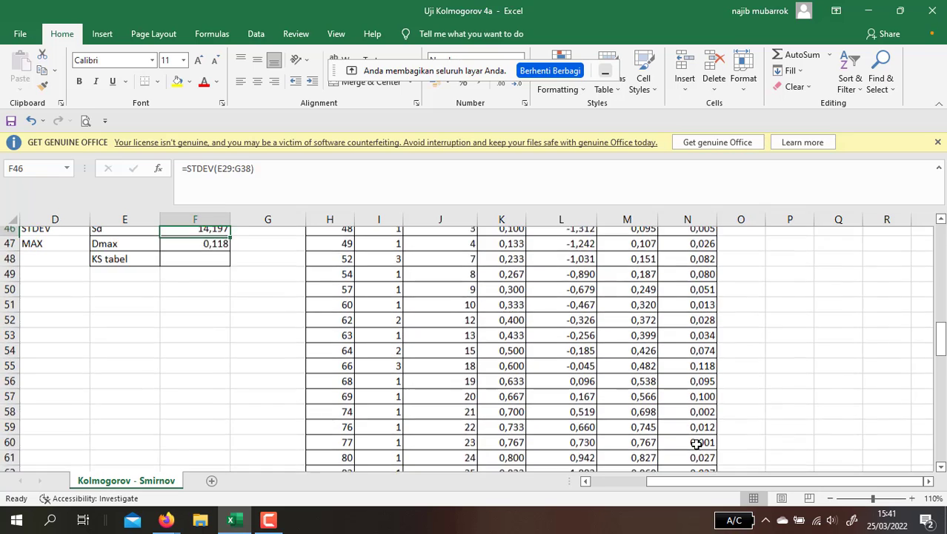
{"action": "key", "text": "Up"}
{"action": "key", "text": "Up"}
{"action": "key", "text": "Up"}
{"action": "key", "text": "Down"}
{"action": "key", "text": "Down"}
{"action": "key", "text": "Down"}
{"action": "key", "text": "Down"}
{"action": "key", "text": "Down"}
{"action": "key", "text": "Down"}
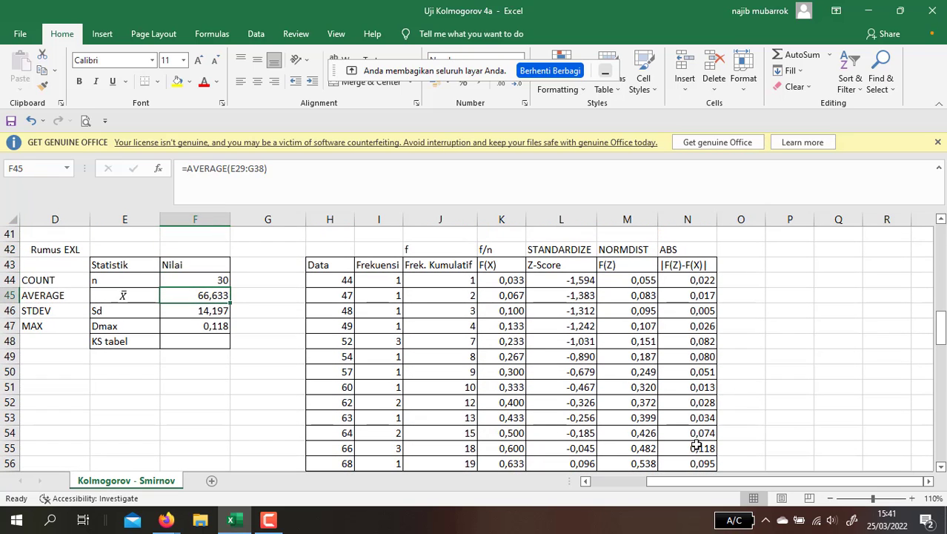
{"action": "key", "text": "Up"}
{"action": "key", "text": "Down"}
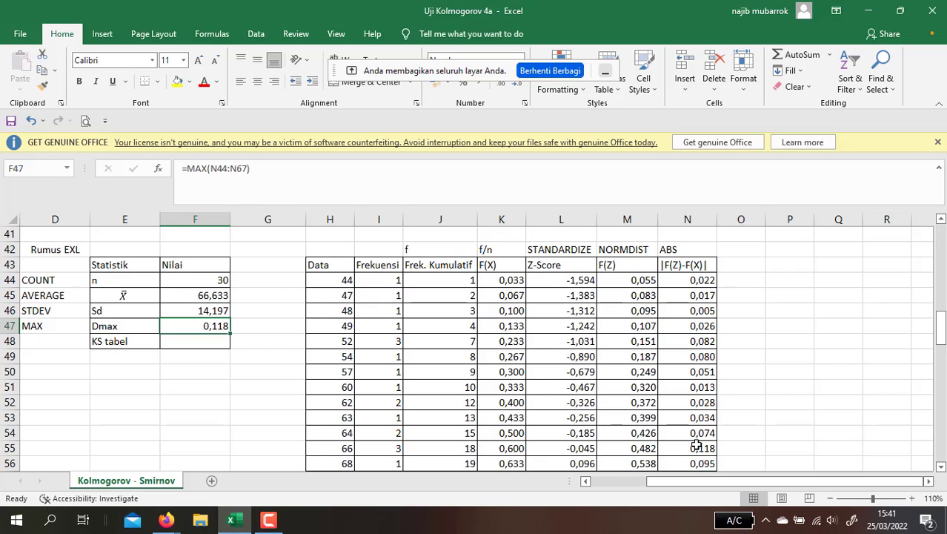
- Examine row 47 from the Dmax label across to the |F(Z)-F(X)| column and return to F47
{"action": "key", "text": "Left"}
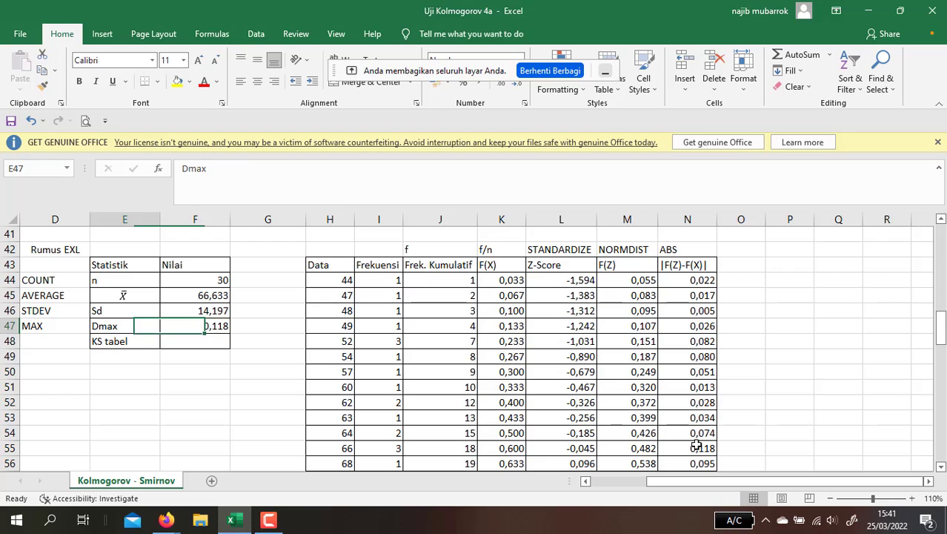
{"action": "key", "text": "Right"}
{"action": "key", "text": "Left"}
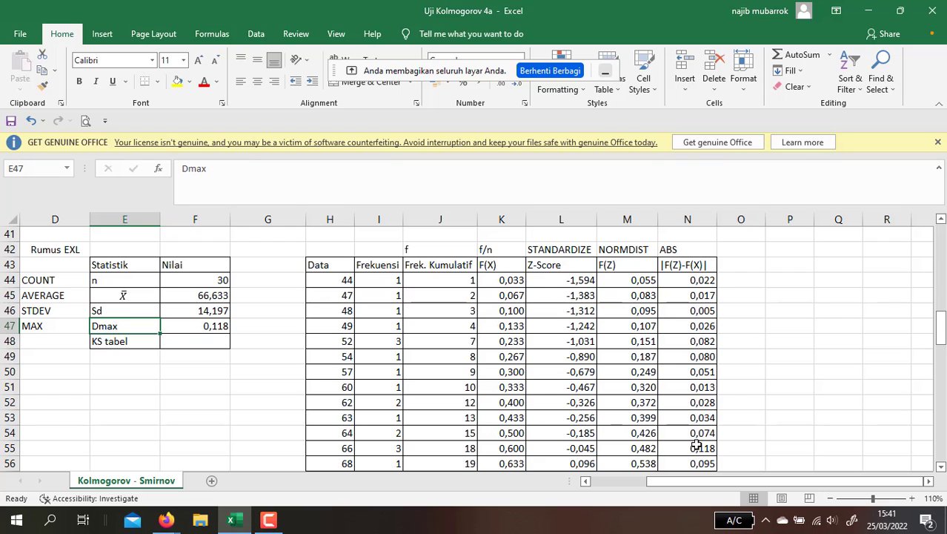
{"action": "key", "text": "Right"}
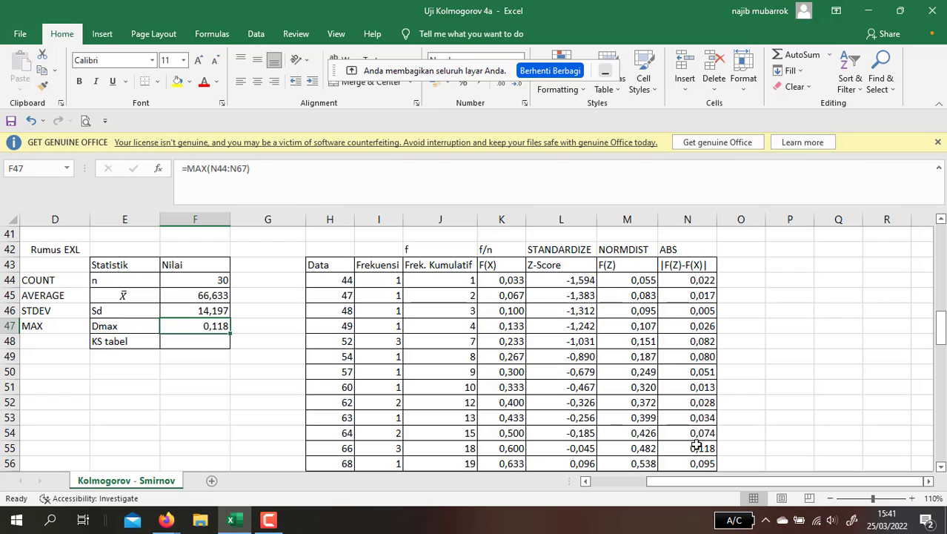
{"action": "key", "text": "Right"}
{"action": "key", "text": "Left"}
{"action": "key", "text": "Right"}
{"action": "key", "text": "Right"}
{"action": "key", "text": "Right"}
{"action": "key", "text": "Right"}
{"action": "key", "text": "Right"}
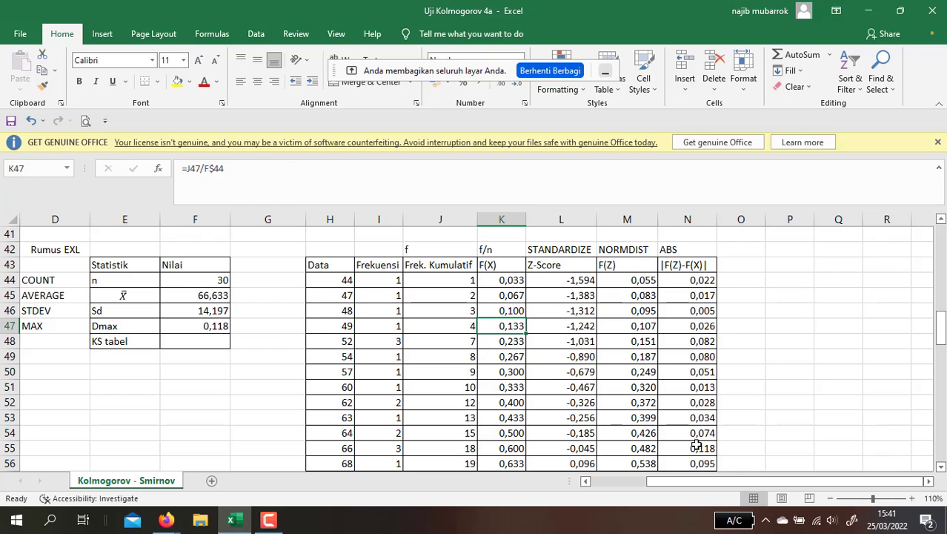
{"action": "key", "text": "Right"}
{"action": "key", "text": "Right"}
{"action": "key", "text": "Right"}
{"action": "key", "text": "Left"}
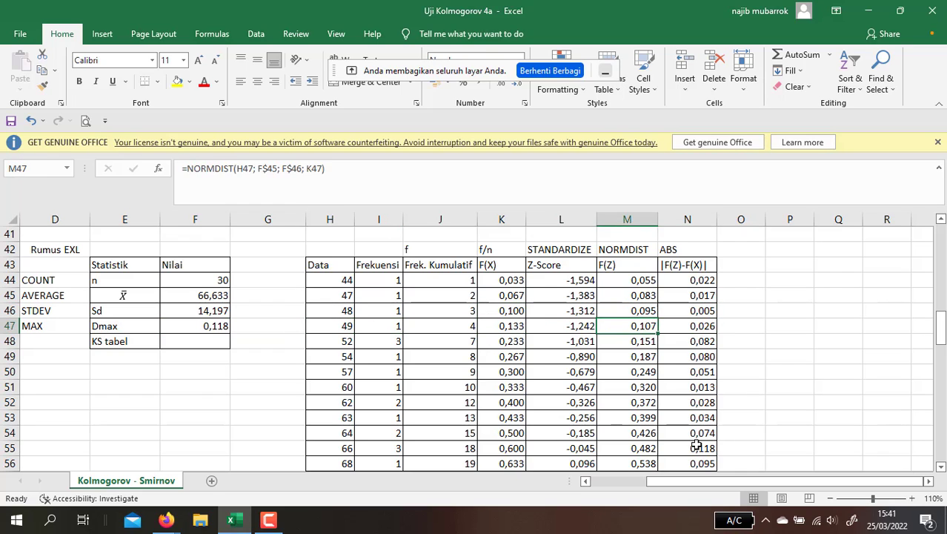
{"action": "key", "text": "Left"}
{"action": "key", "text": "Left"}
{"action": "key", "text": "Left"}
{"action": "key", "text": "Left"}
{"action": "key", "text": "Left"}
{"action": "key", "text": "Left"}
{"action": "key", "text": "Left"}
{"action": "key", "text": "Left"}
{"action": "key", "text": "Right"}
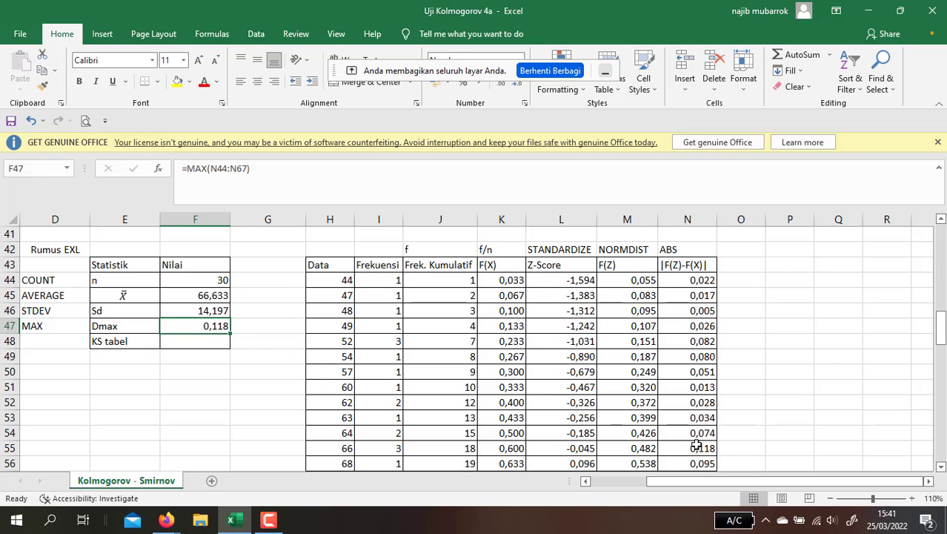
- Label the Dmax value with the text "Nilai hitung" in G47 and reselect that cell
{"action": "key", "text": "Right"}
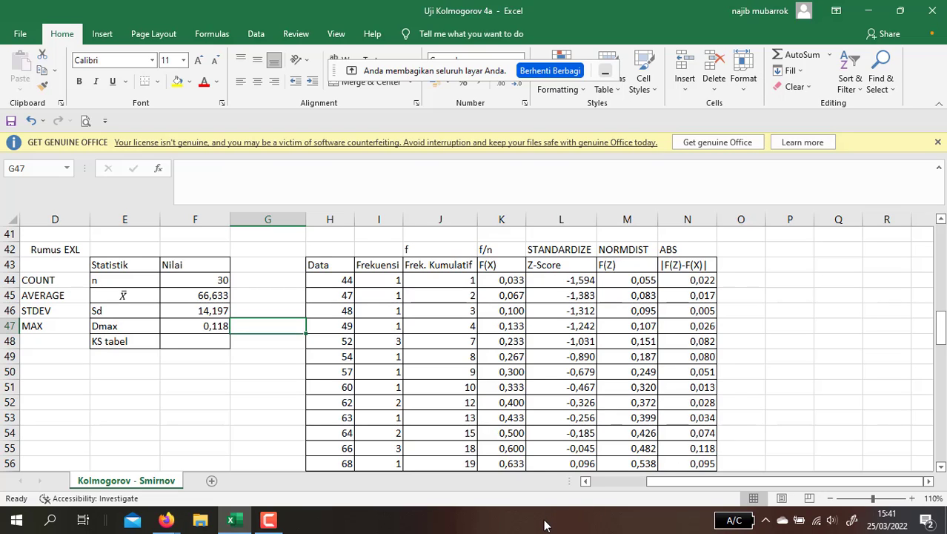
{"action": "type", "text": "Nil"}
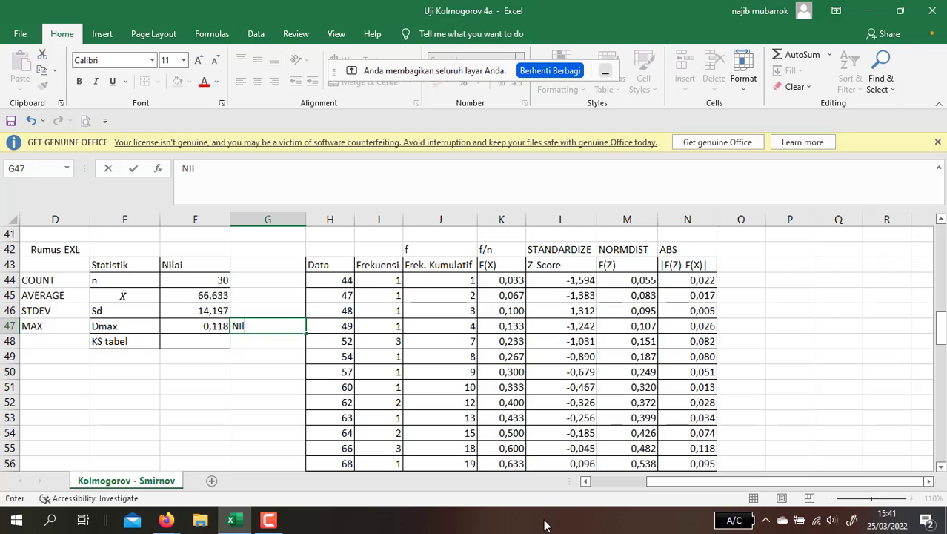
{"action": "key", "text": "BackSpace"}
{"action": "key", "text": "BackSpace"}
{"action": "key", "text": "BackSpace"}
{"action": "type", "text": "ilai hitung"}
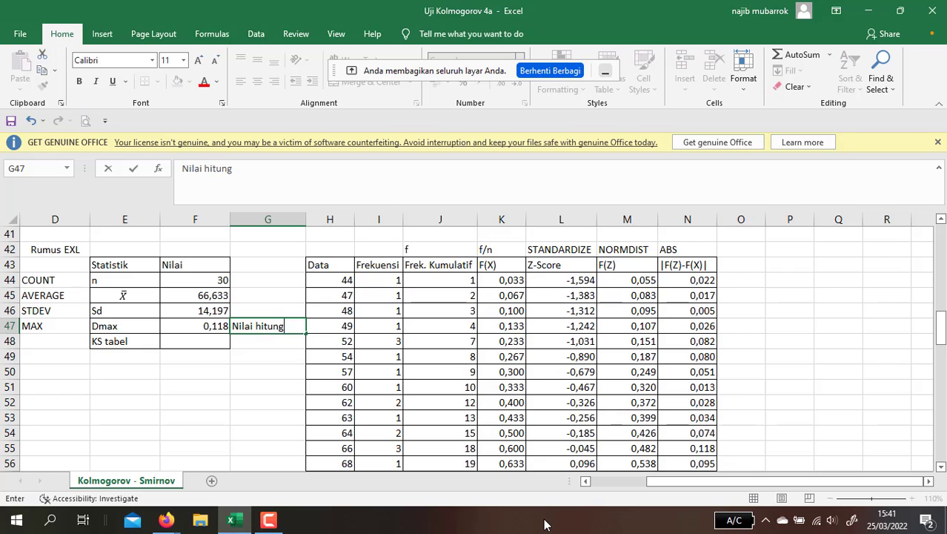
{"action": "key", "text": "Return"}
{"action": "key", "text": "Up"}
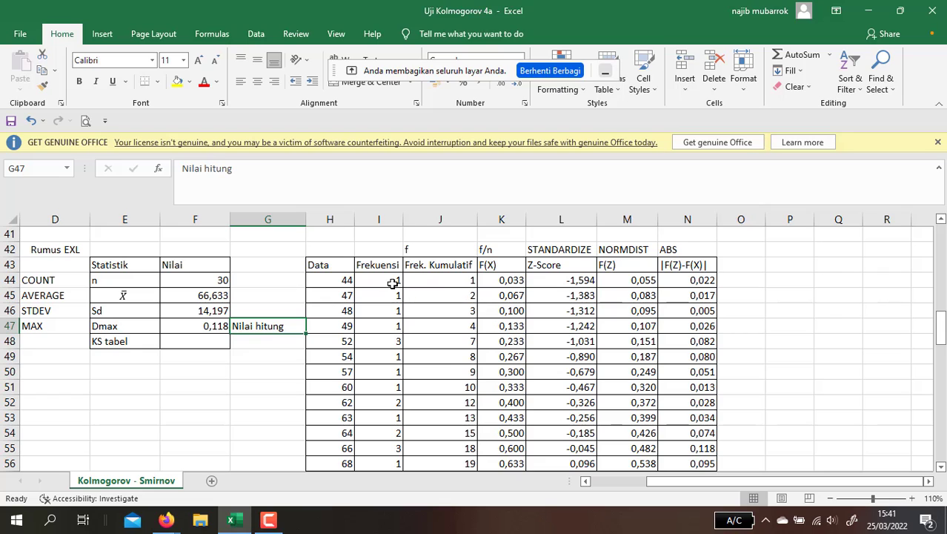
- Examine the Dmax formula in F47 and the KS tabel label with its empty value cell in row 48
{"action": "left_click", "coordinate": [252, 349]}
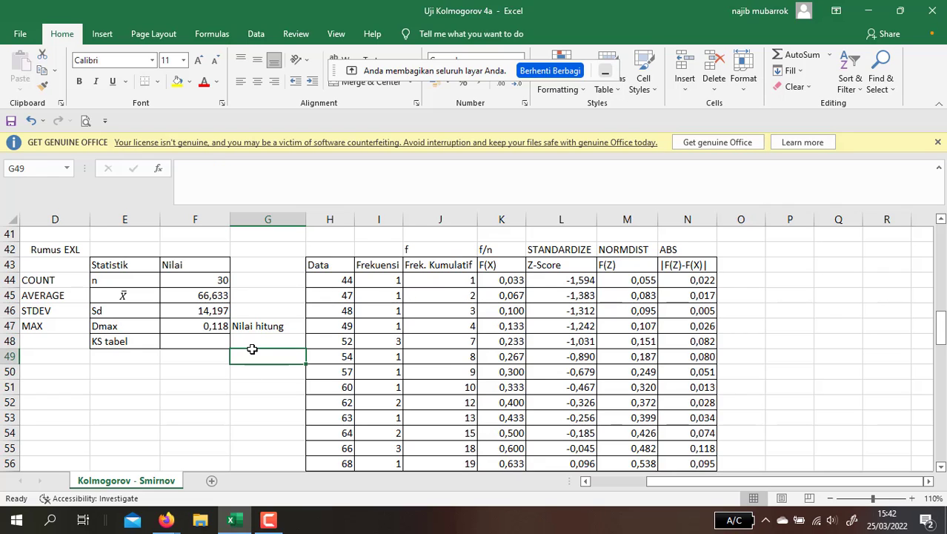
{"action": "key", "text": "Up"}
{"action": "key", "text": "Left"}
{"action": "key", "text": "Up"}
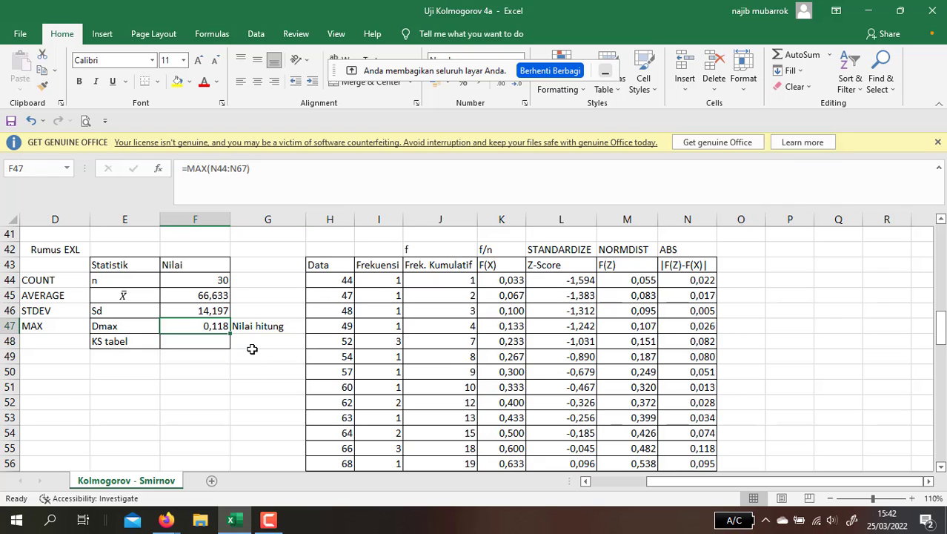
{"action": "key", "text": "Down"}
{"action": "key", "text": "Left"}
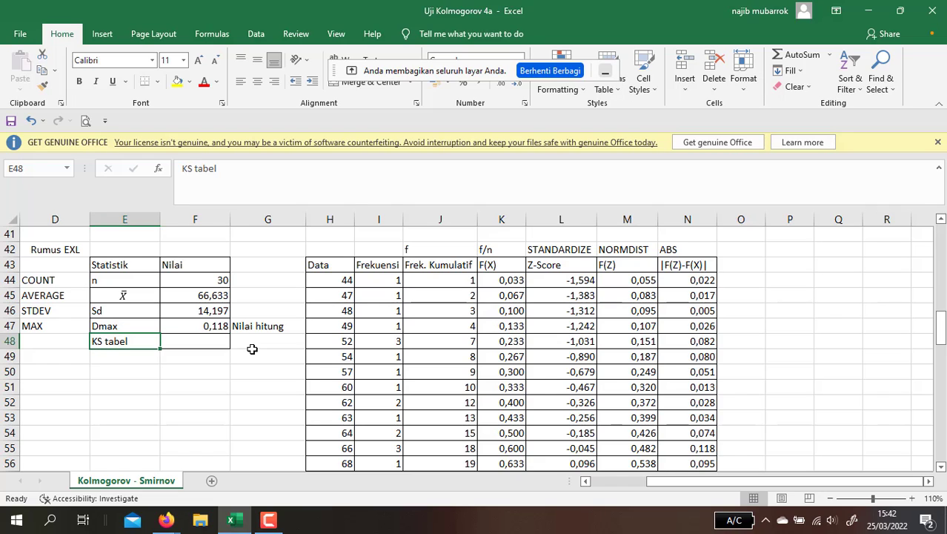
{"action": "key", "text": "Right"}
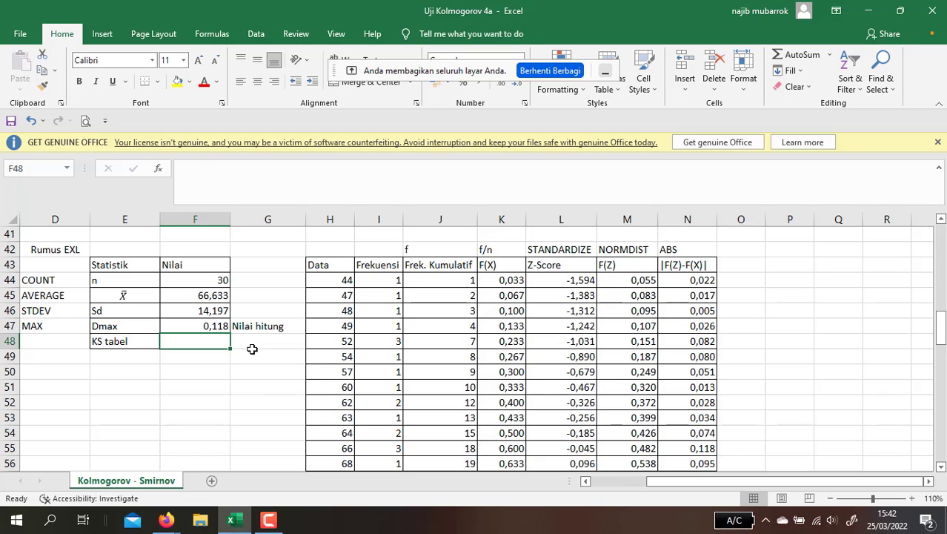
{"action": "key", "text": "Left"}
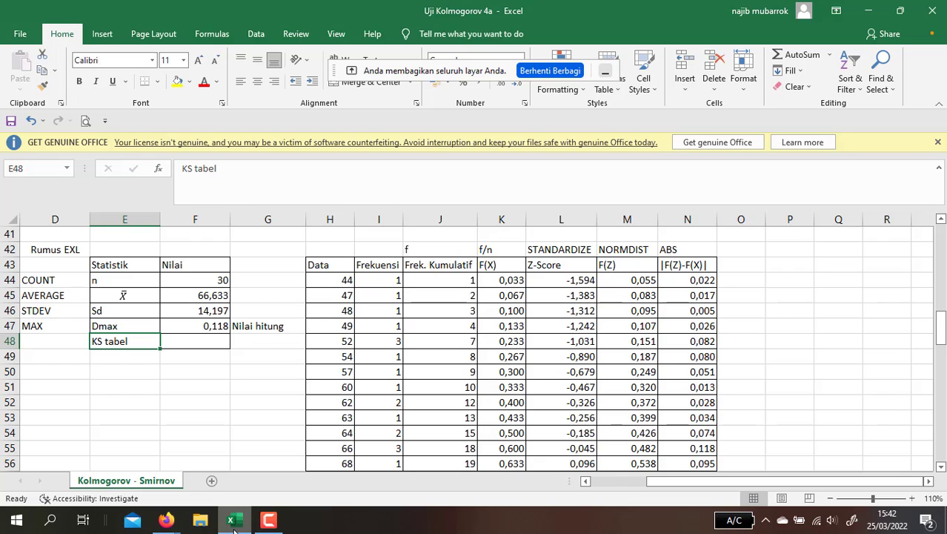
- Switch to Firefox and open the one-sample Kolmogorov-Smirnov table image unobstructed to look up the critical value for n = 30 at α = 0.05
{"action": "mouse_move", "coordinate": [174, 523]}
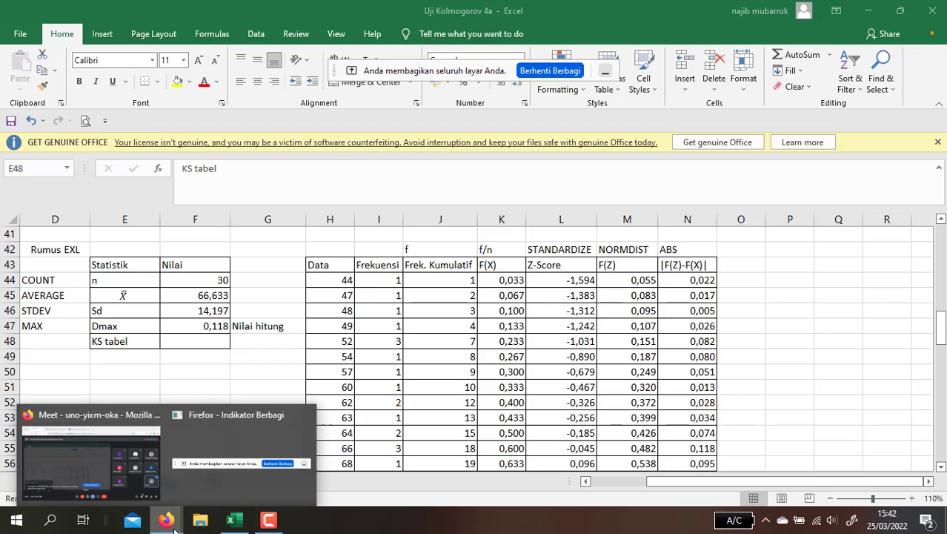
{"action": "left_click", "coordinate": [121, 479]}
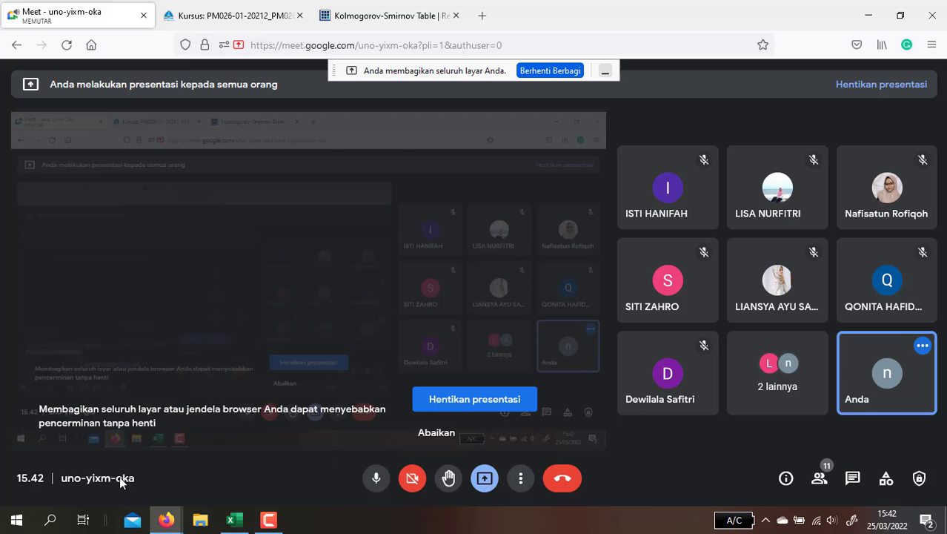
{"action": "left_click", "coordinate": [395, 18]}
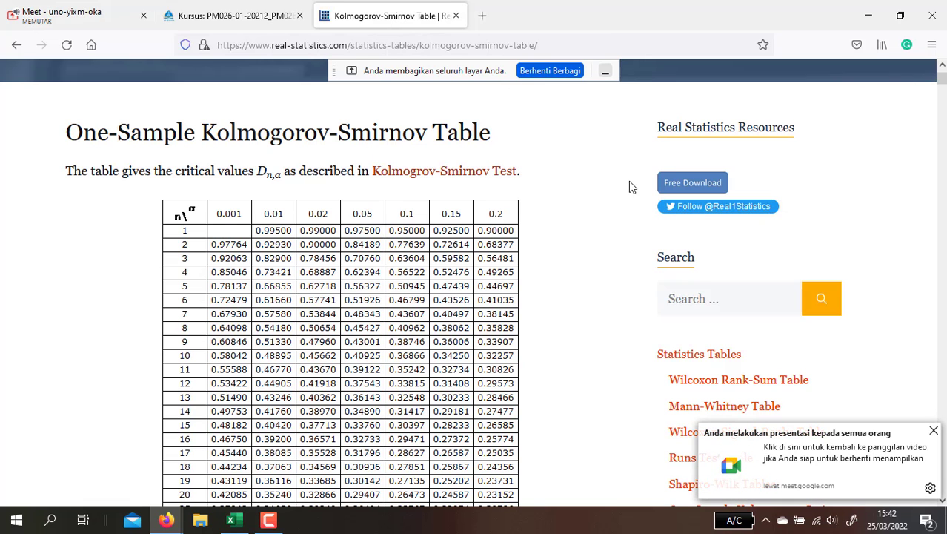
{"action": "scroll", "coordinate": [553, 170], "scroll_direction": "down", "scroll_amount": 1}
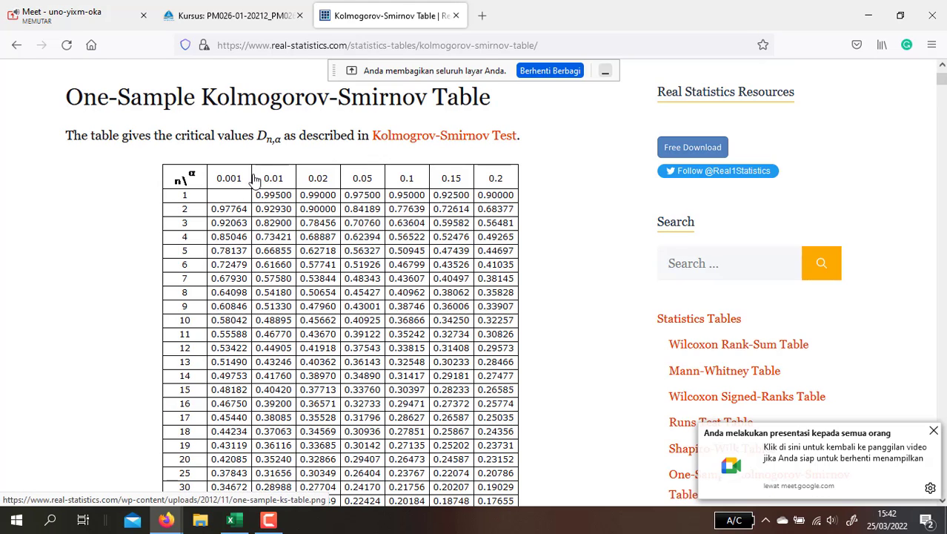
{"action": "left_click", "coordinate": [552, 195]}
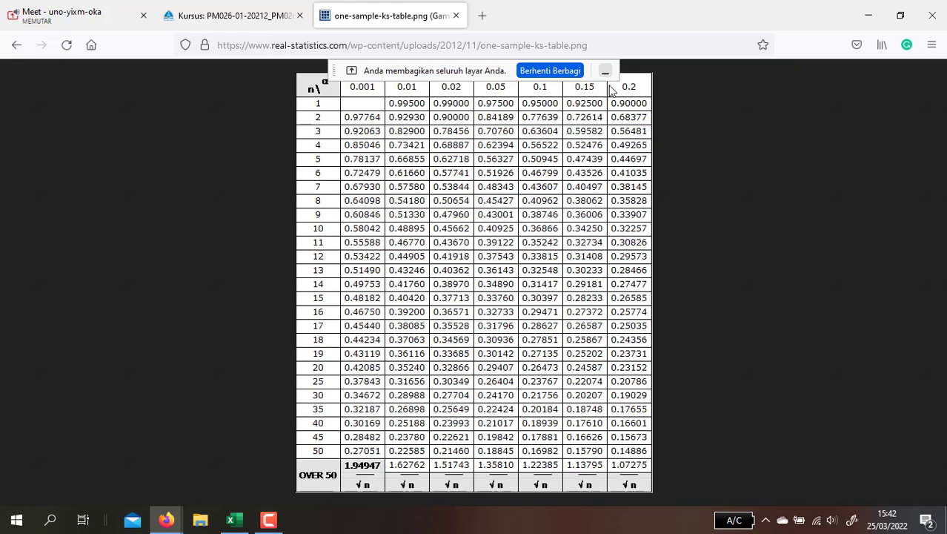
{"action": "left_click", "coordinate": [605, 71]}
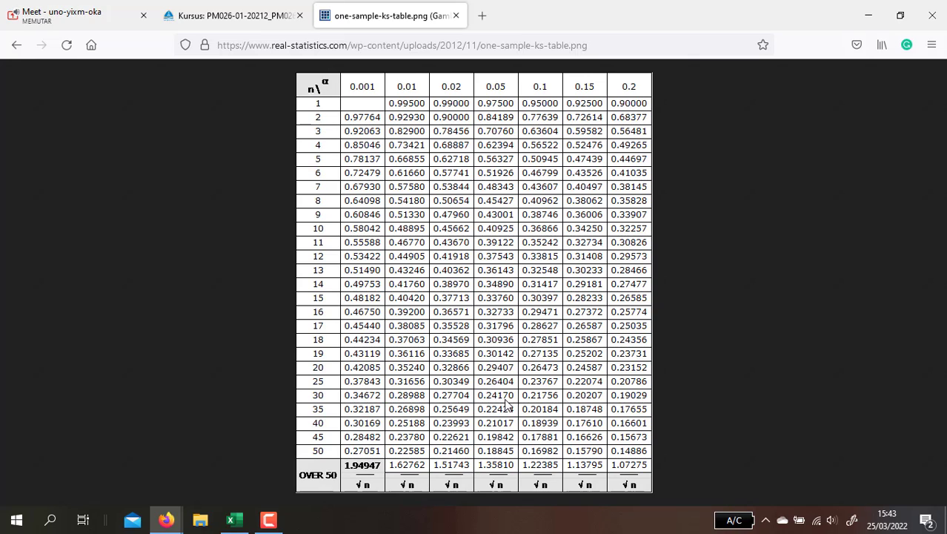
- Switch back to Excel and enter 0,24170 in F48 as the KS tabel value, ending on its label in E48
{"action": "left_click", "coordinate": [248, 519]}
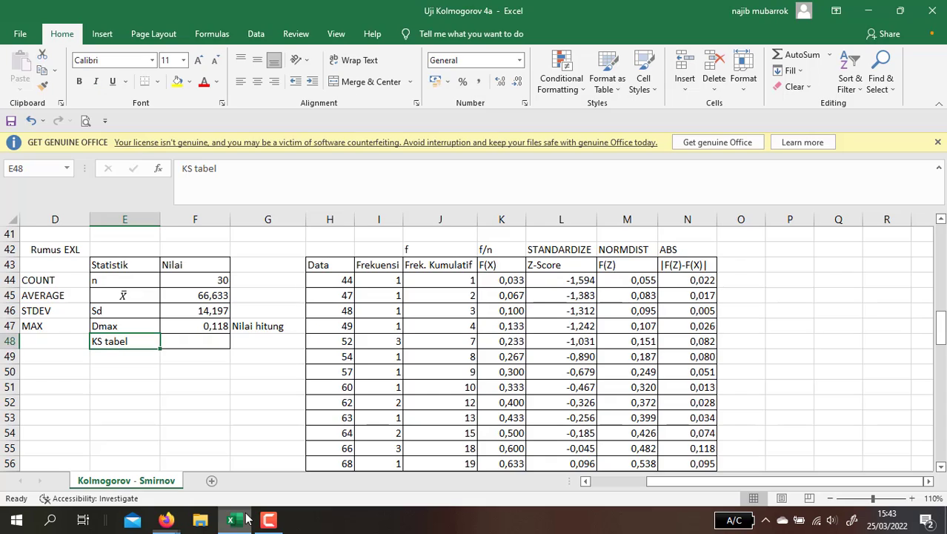
{"action": "left_click", "coordinate": [175, 343]}
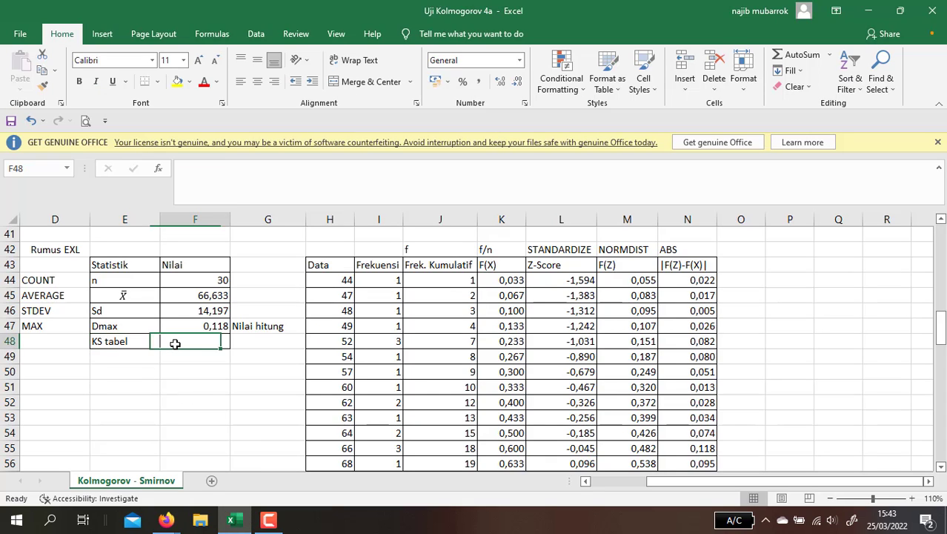
{"action": "type", "text": "0,24"}
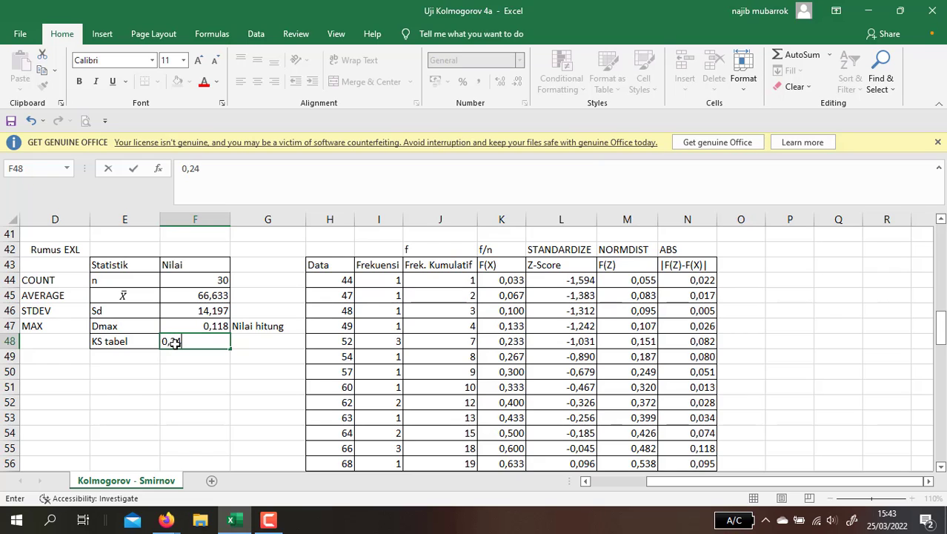
{"action": "type", "text": "170"}
{"action": "key", "text": "Return"}
{"action": "key", "text": "Up"}
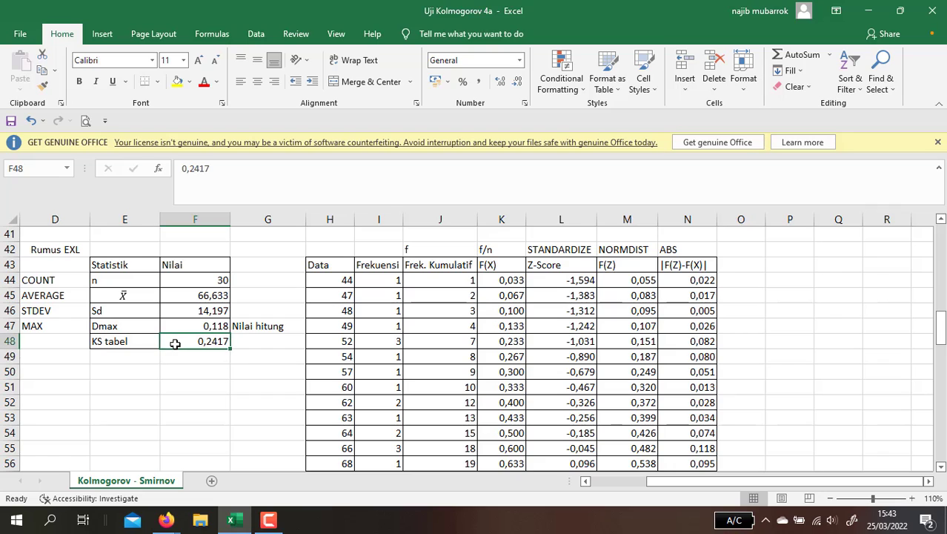
{"action": "key", "text": "Left"}
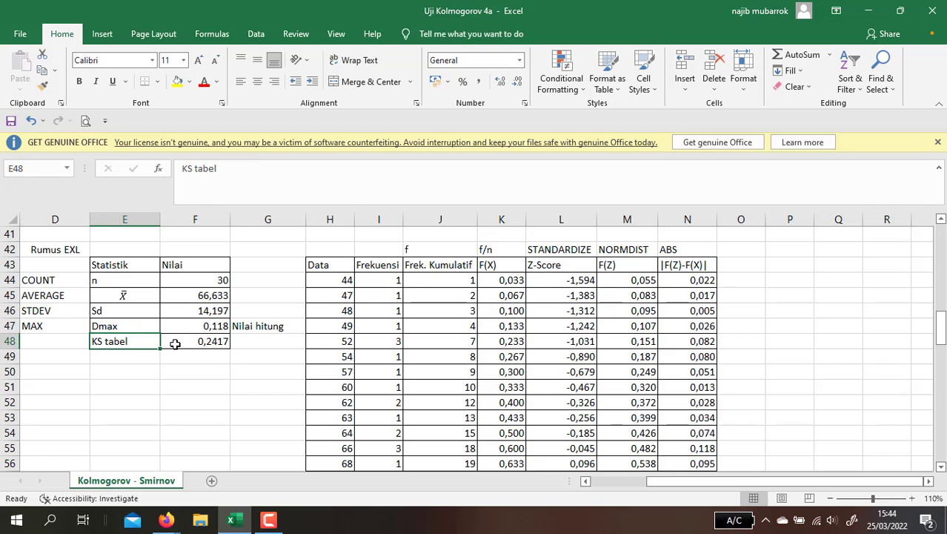
{"action": "key", "text": "Right"}
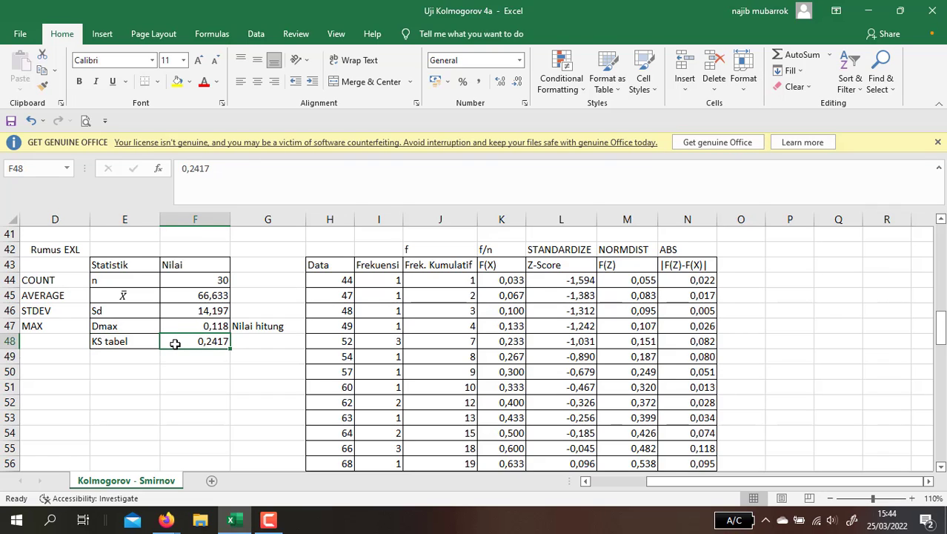
{"action": "key", "text": "Down"}
{"action": "key", "text": "Up"}
{"action": "key", "text": "Down"}
{"action": "key", "text": "Down"}
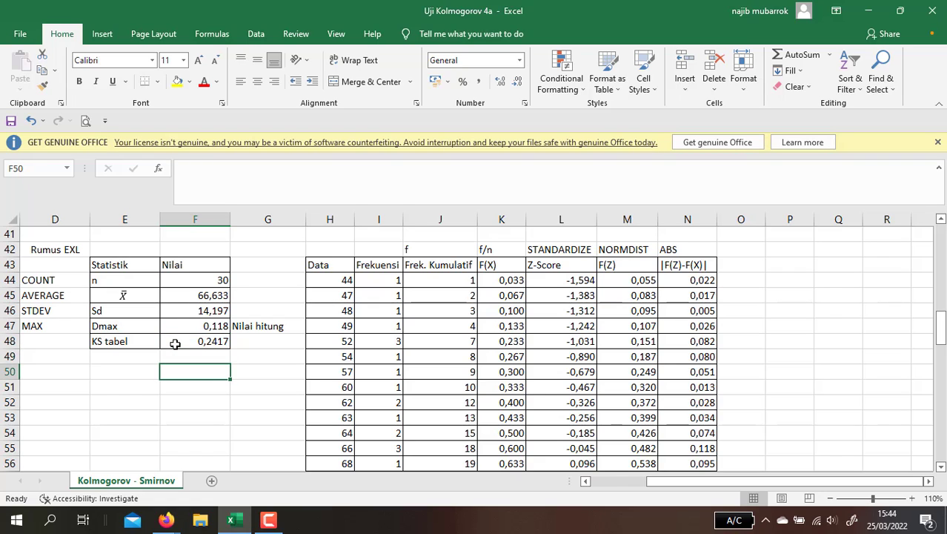
{"action": "key", "text": "Up"}
{"action": "key", "text": "Down"}
{"action": "key", "text": "Down"}
{"action": "key", "text": "Left"}
{"action": "key", "text": "Left"}
{"action": "key", "text": "Right"}
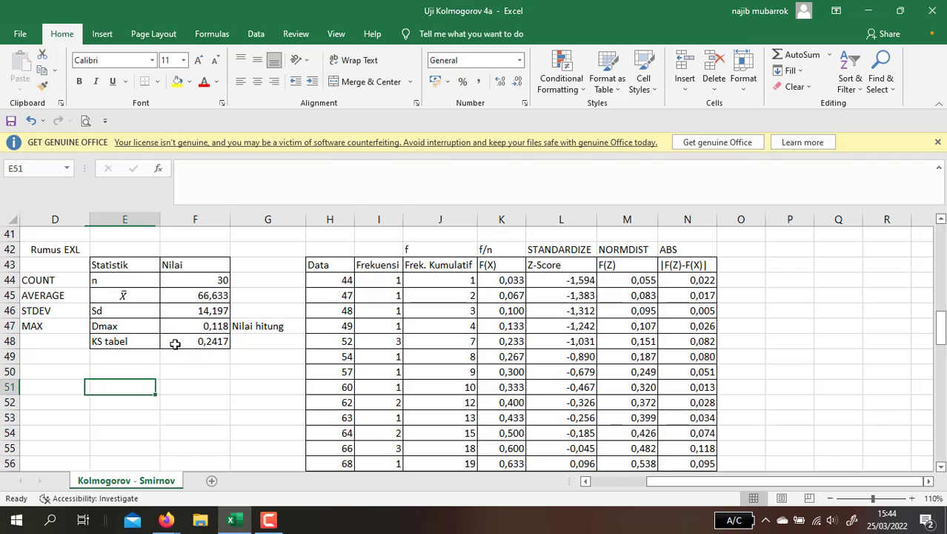
{"action": "key", "text": "Up"}
{"action": "key", "text": "Up"}
{"action": "key", "text": "Up"}
{"action": "key", "text": "Up"}
{"action": "key", "text": "Down"}
{"action": "key", "text": "Down"}
{"action": "key", "text": "Down"}
{"action": "key", "text": "Down"}
{"action": "key", "text": "Down"}
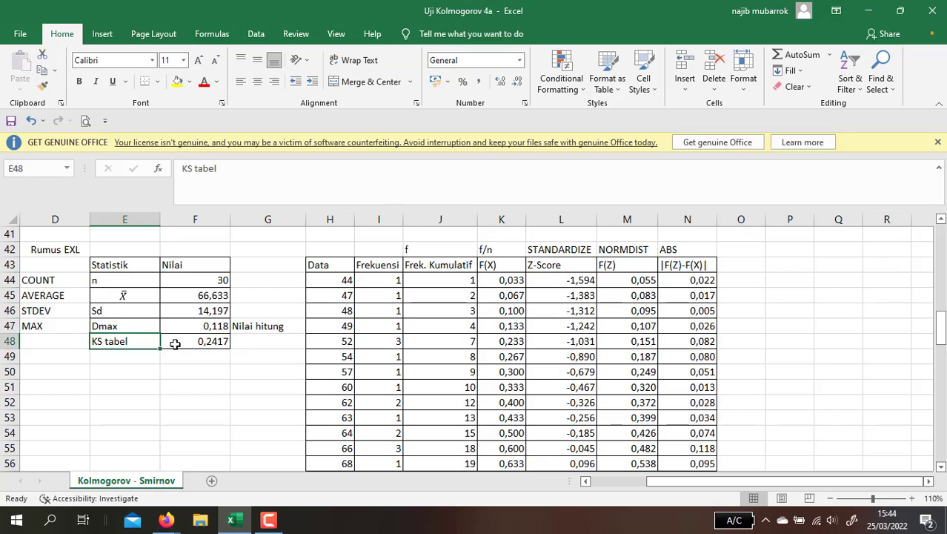
{"action": "key", "text": "Left"}
{"action": "key", "text": "Right"}
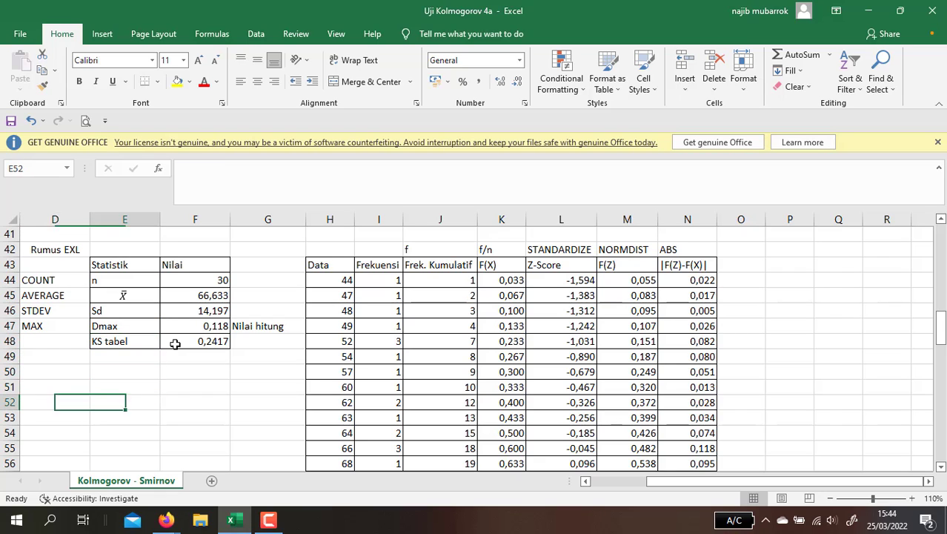
- Enter the comparison headings "Dmax" in D51 and "KS Tabel" in F51
{"action": "key", "text": "Left"}
{"action": "key", "text": "Up"}
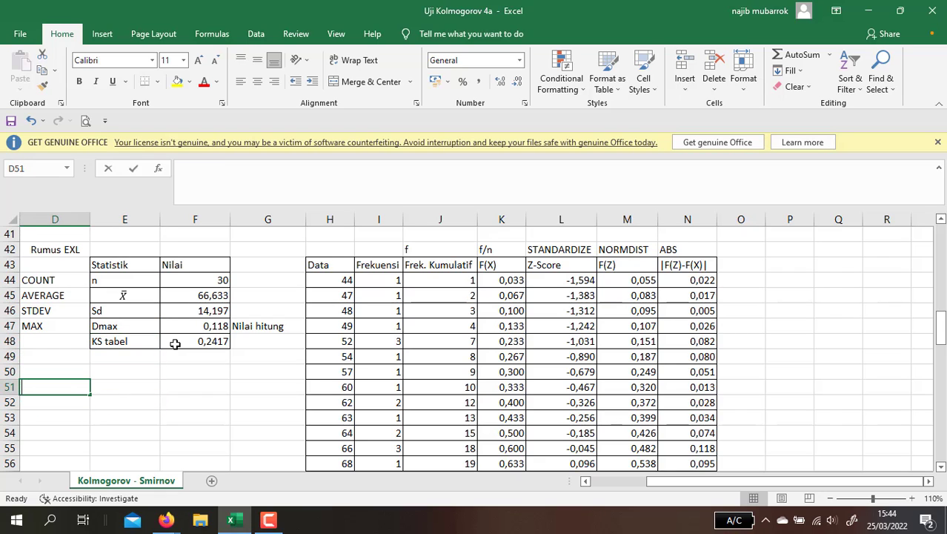
{"action": "type", "text": "Dma"}
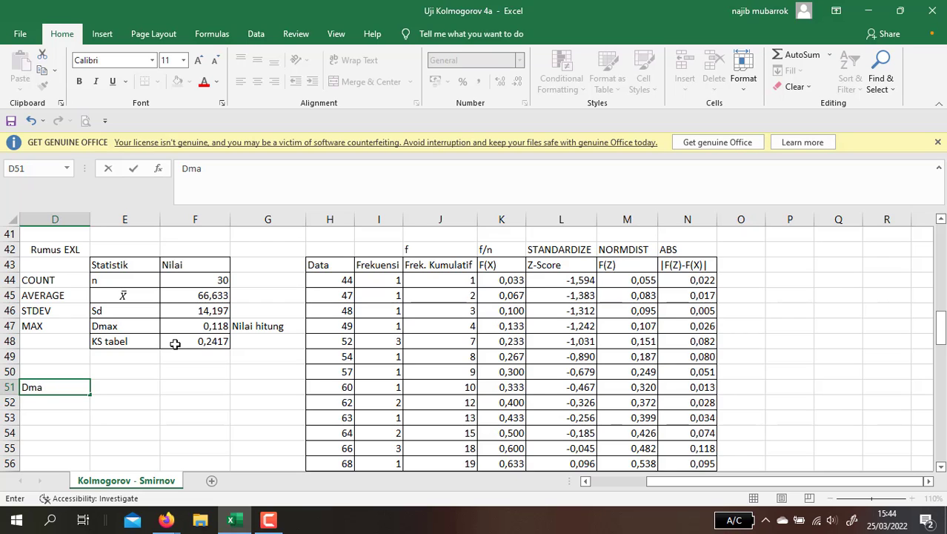
{"action": "type", "text": "x"}
{"action": "key", "text": "Right"}
{"action": "key", "text": "Right"}
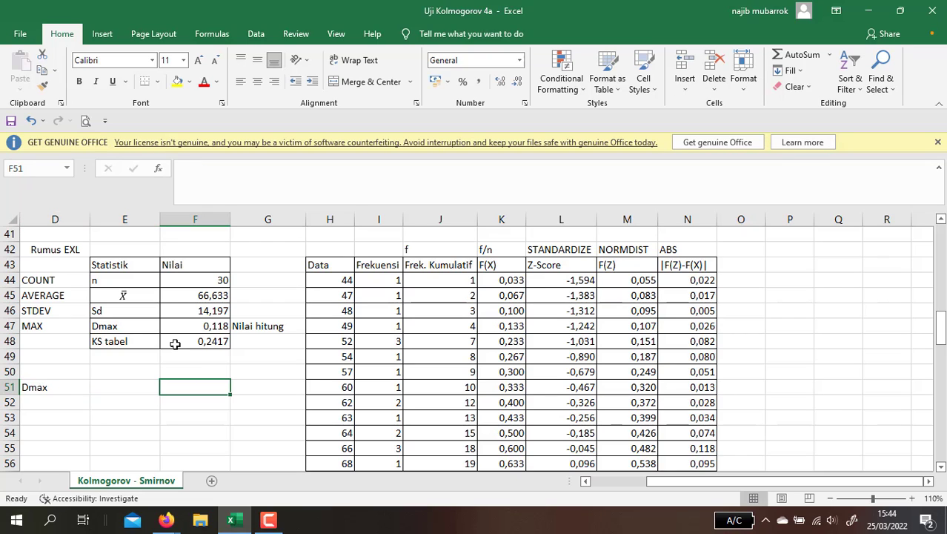
{"action": "type", "text": "K"}
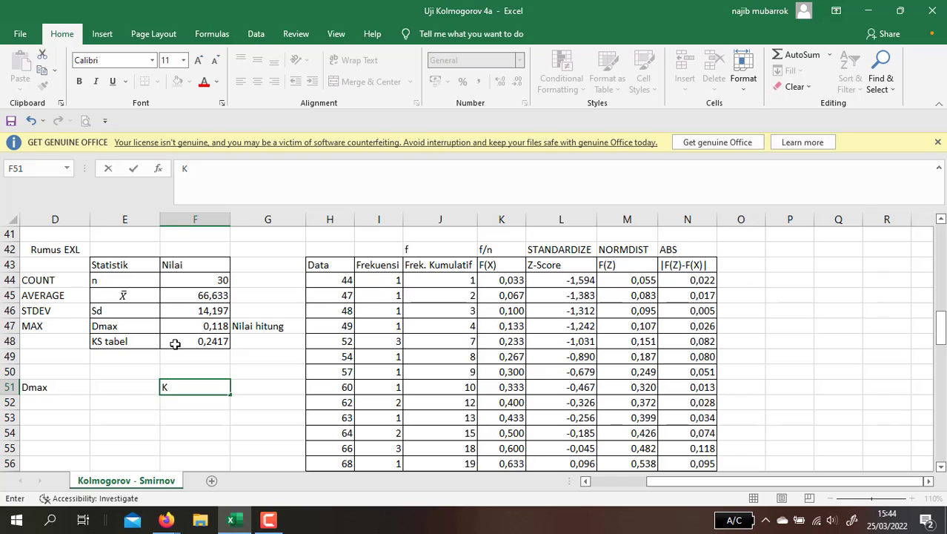
{"action": "type", "text": "S Tabek"}
{"action": "key", "text": "BackSpace"}
{"action": "type", "text": "l"}
{"action": "key", "text": "Return"}
- Enter 0,118 under the Dmax heading in D52 and 0,24170 under the KS Tabel heading in F52
{"action": "key", "text": "Left"}
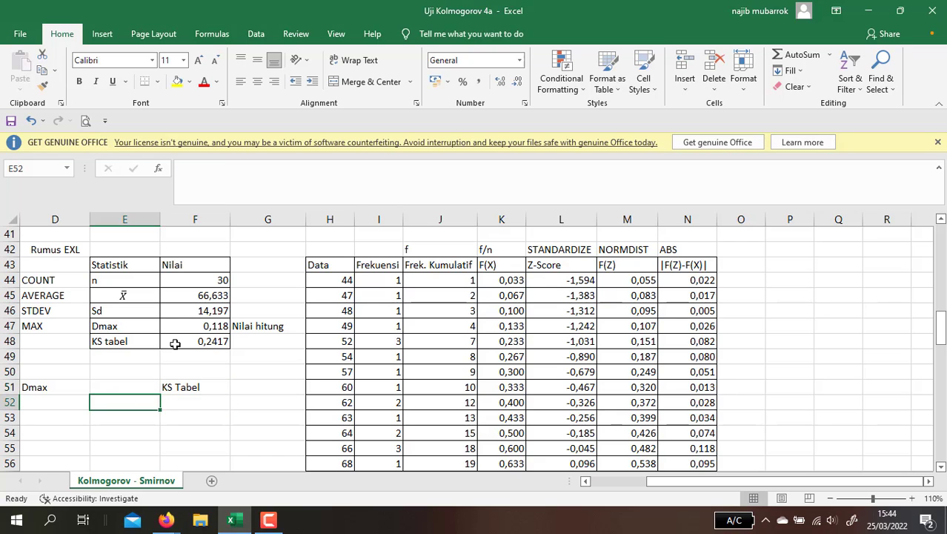
{"action": "key", "text": "Left"}
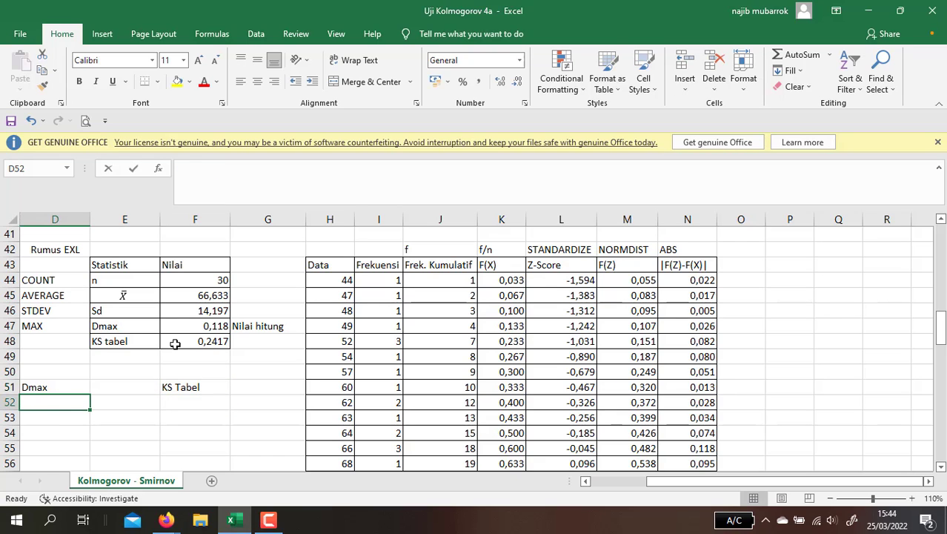
{"action": "type", "text": "0,118"}
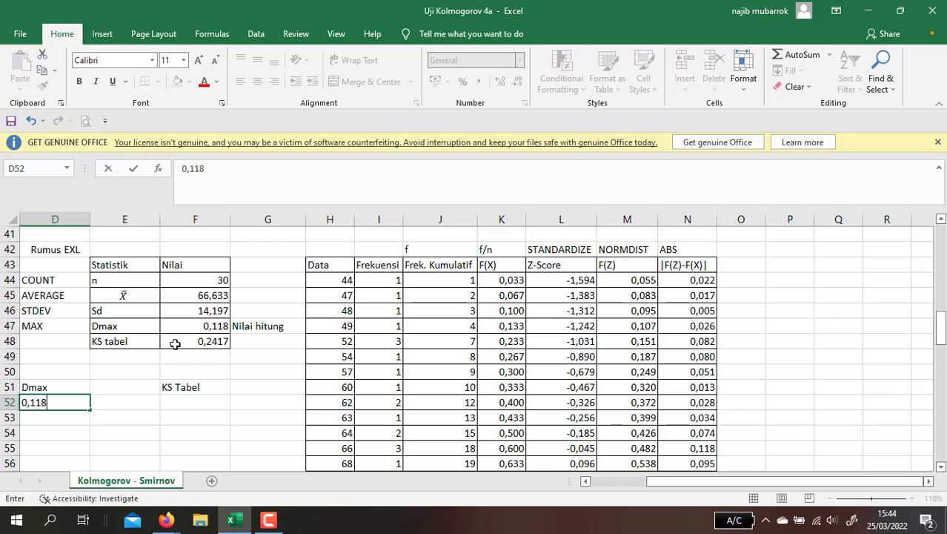
{"action": "key", "text": "Right"}
{"action": "key", "text": "Right"}
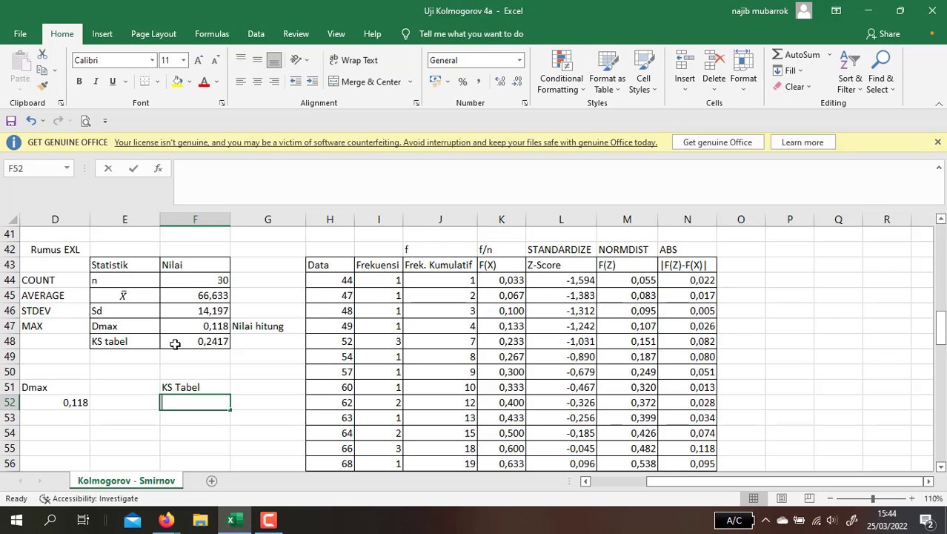
{"action": "type", "text": "0,2"}
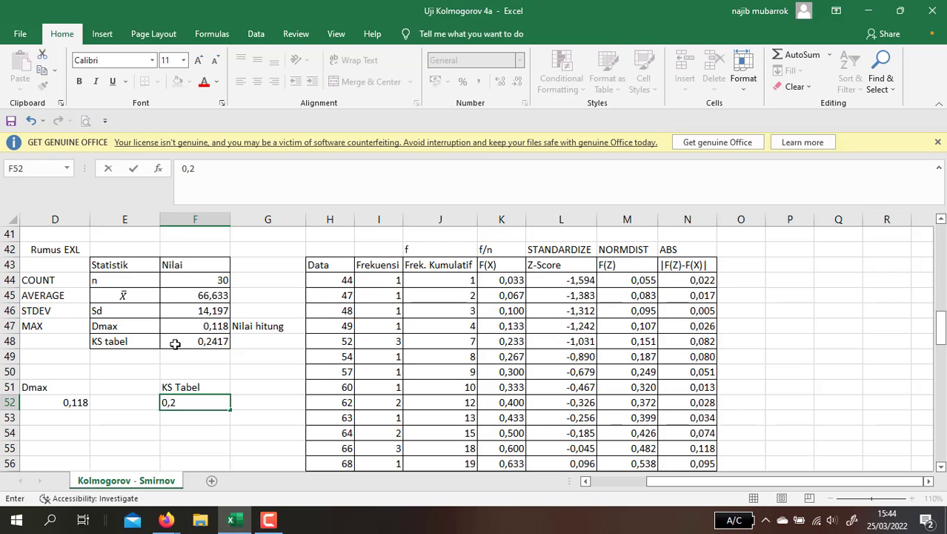
{"action": "type", "text": "4170"}
{"action": "key", "text": "Return"}
{"action": "key", "text": "Left"}
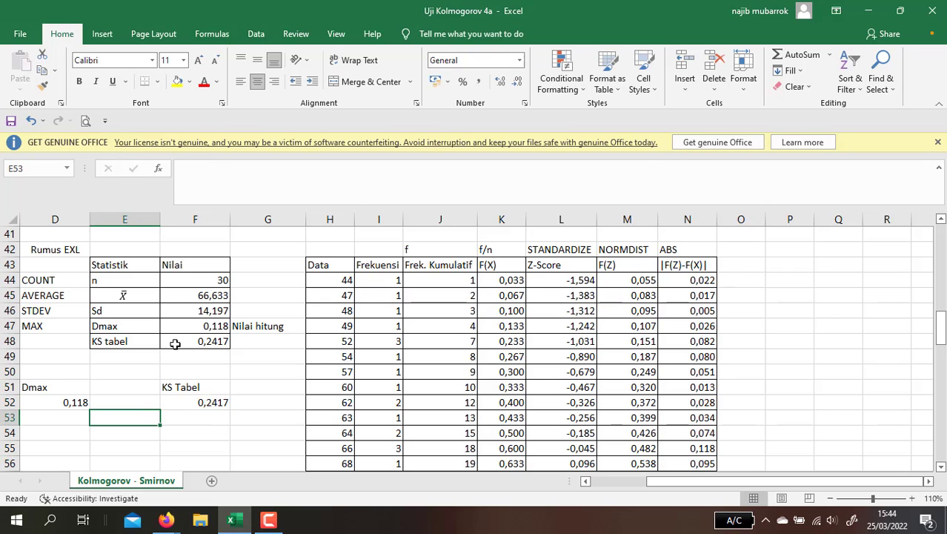
- Enter the comparison sign "<" in E52 between the Dmax and KS Tabel values
{"action": "key", "text": "Up"}
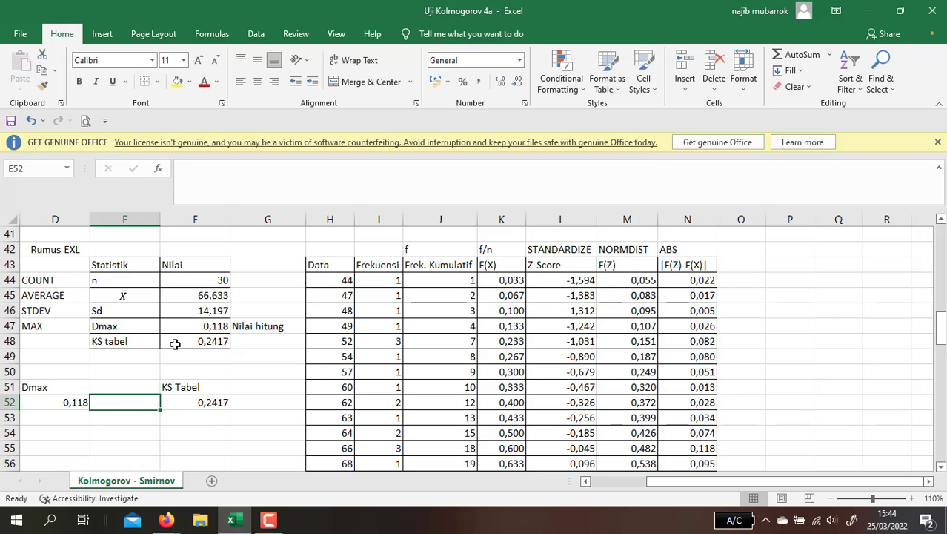
{"action": "key", "text": "Left"}
{"action": "key", "text": "Up"}
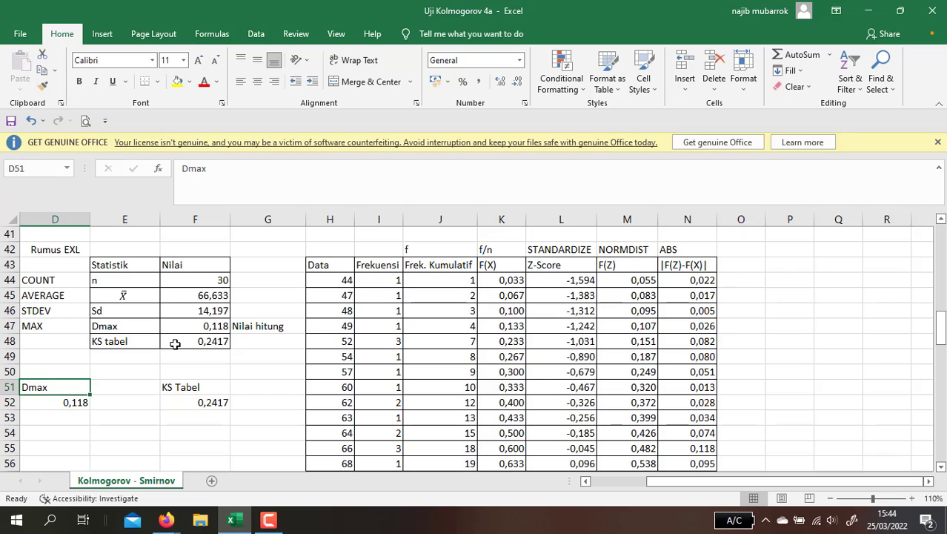
{"action": "key", "text": "Down"}
{"action": "key", "text": "Right"}
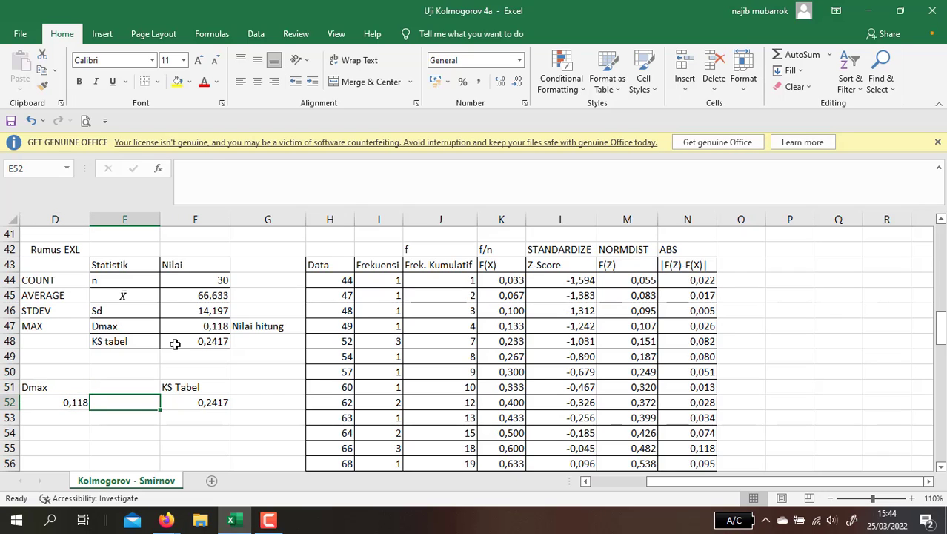
{"action": "type", "text": "<"}
- Center the contents of the comparison block D51:F52 horizontally
{"action": "key", "text": "Left"}
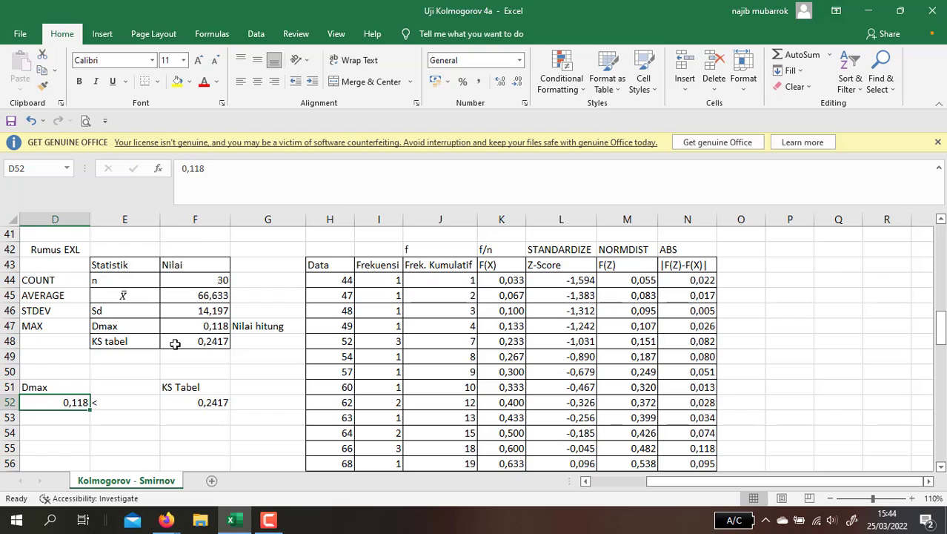
{"action": "key", "text": "Up"}
{"action": "key", "text": "shift+Down"}
{"action": "key", "text": "shift+Right"}
{"action": "key", "text": "shift+Right"}
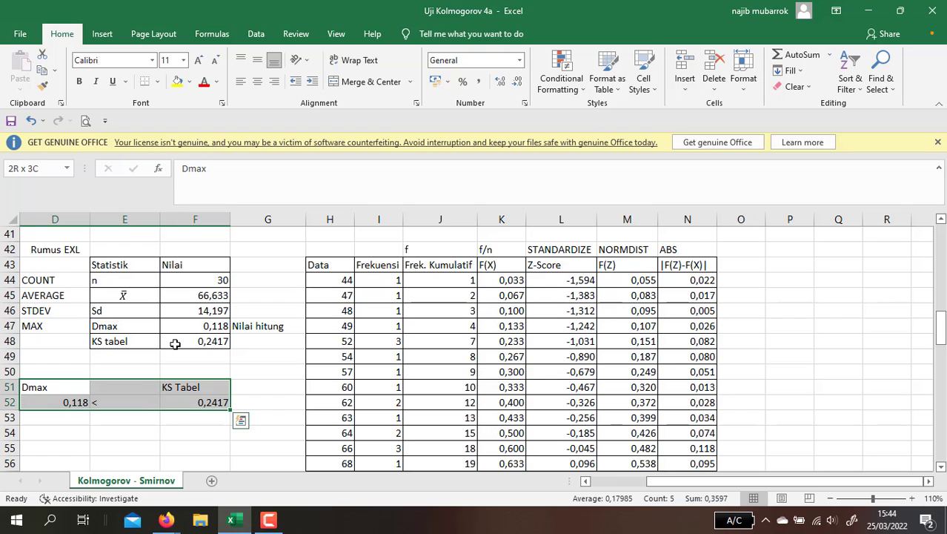
{"action": "left_click", "coordinate": [257, 81]}
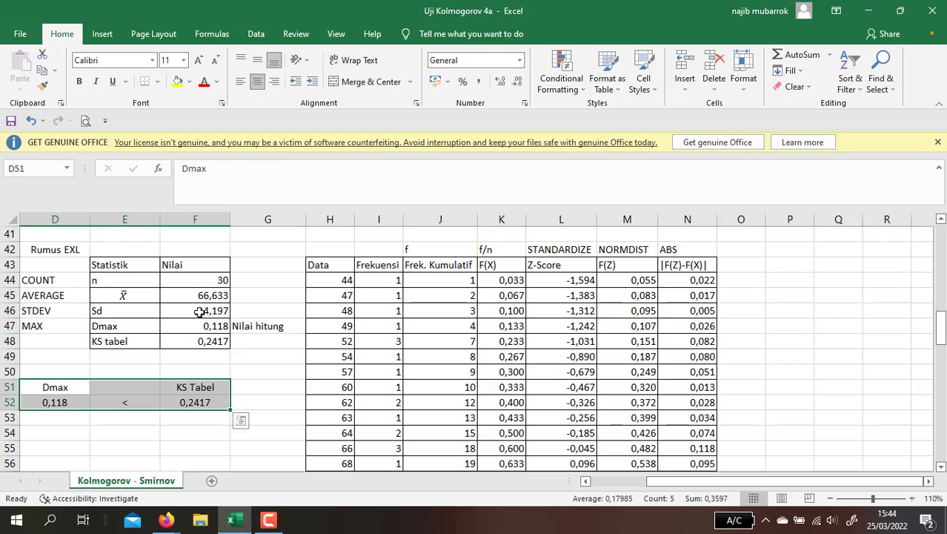
{"action": "left_click", "coordinate": [78, 413]}
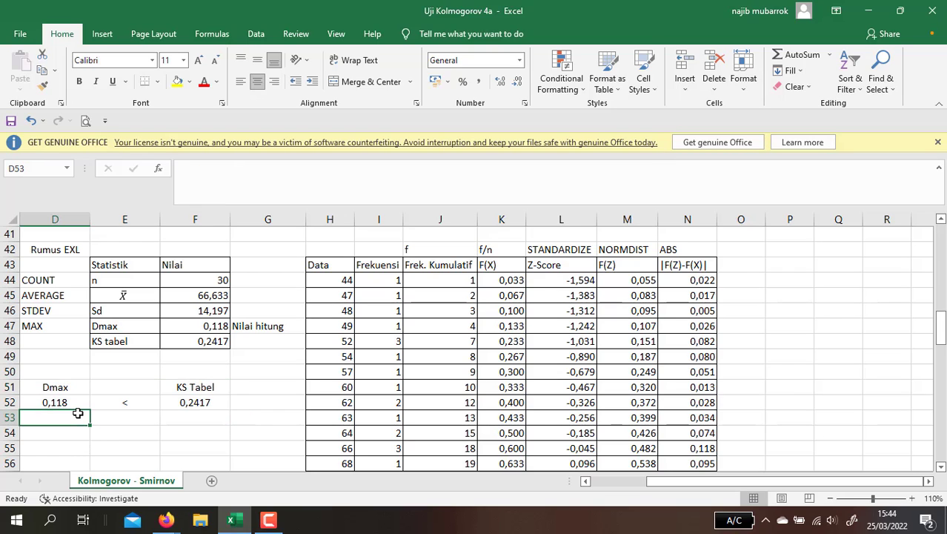
- Review the H0 rejection and acceptance criteria in B15:B16 that compare Dmax with the KS table value
{"action": "key", "text": "Down"}
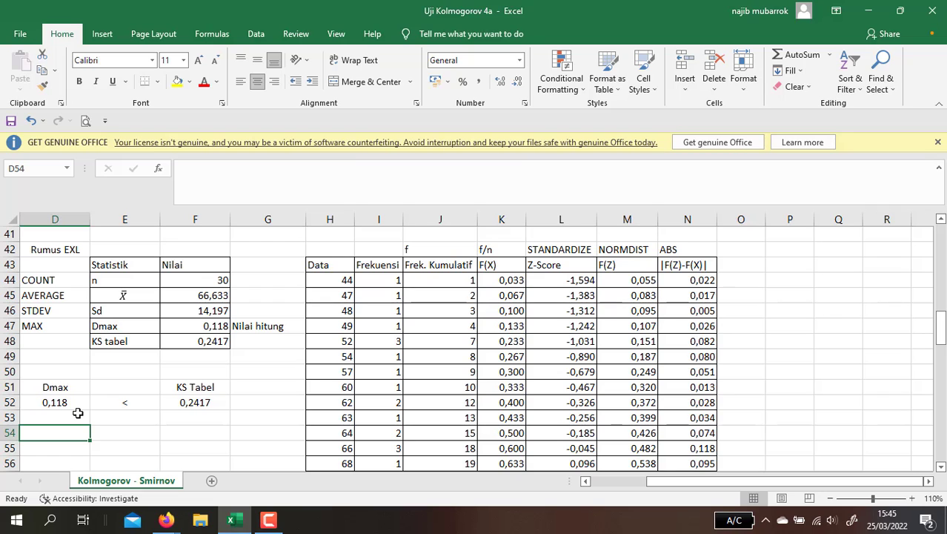
{"action": "key", "text": "Up"}
{"action": "key", "text": "Up"}
{"action": "key", "text": "Up"}
{"action": "key", "text": "Up"}
{"action": "key", "text": "Up"}
{"action": "key", "text": "Up"}
{"action": "key", "text": "Up"}
{"action": "key", "text": "Up"}
{"action": "key", "text": "Up"}
{"action": "key", "text": "Up"}
{"action": "key", "text": "Up"}
{"action": "key", "text": "Up"}
{"action": "key", "text": "Up"}
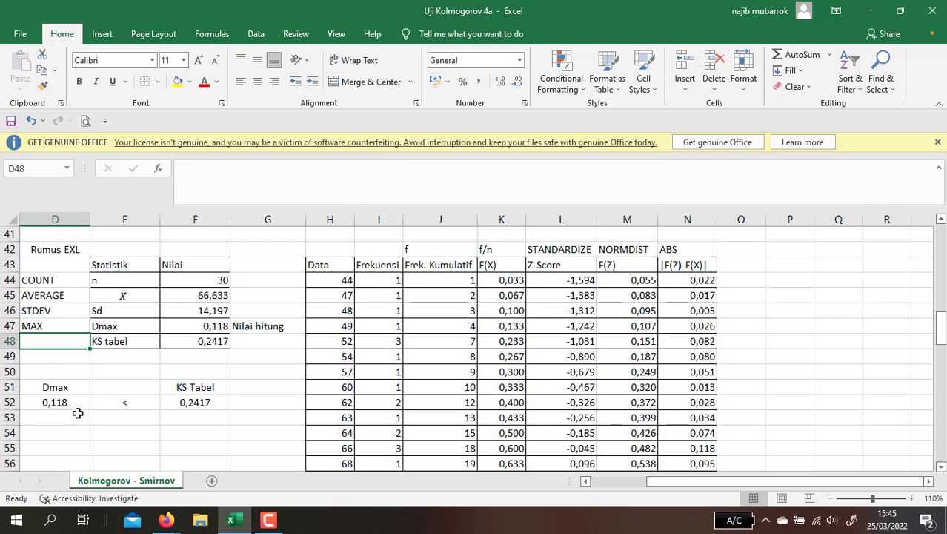
{"action": "key", "text": "Up"}
{"action": "key", "text": "Up"}
{"action": "key", "text": "Up"}
{"action": "key", "text": "Up"}
{"action": "key", "text": "Up"}
{"action": "key", "text": "Up"}
{"action": "key", "text": "Up"}
{"action": "key", "text": "Up"}
{"action": "key", "text": "Up"}
{"action": "key", "text": "Up"}
{"action": "key", "text": "Up"}
{"action": "key", "text": "Up"}
{"action": "key", "text": "Up"}
{"action": "key", "text": "Up"}
{"action": "key", "text": "Up"}
{"action": "key", "text": "Up"}
{"action": "key", "text": "Up"}
{"action": "key", "text": "Up"}
{"action": "key", "text": "Up"}
{"action": "key", "text": "Up"}
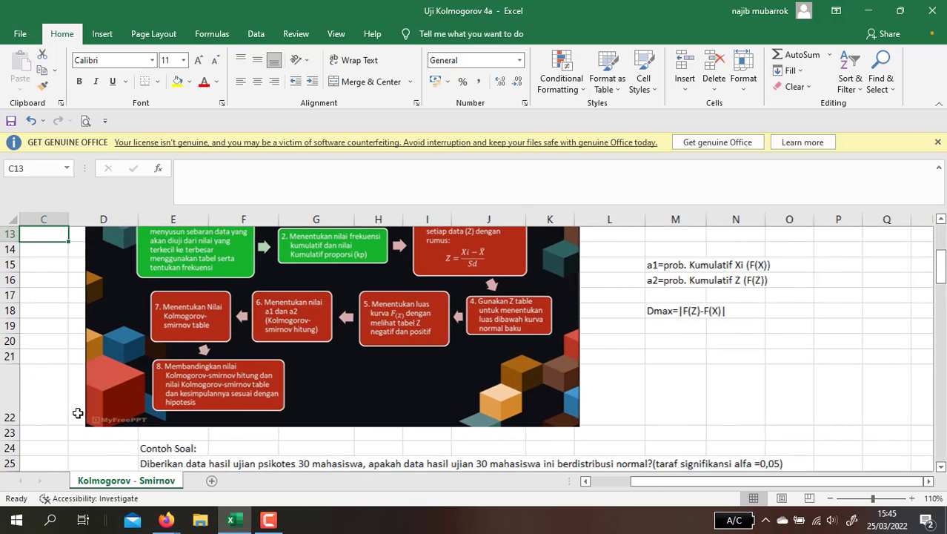
{"action": "key", "text": "Left"}
{"action": "key", "text": "Left"}
{"action": "key", "text": "Left"}
{"action": "key", "text": "Down"}
{"action": "key", "text": "Down"}
{"action": "key", "text": "Down"}
{"action": "key", "text": "Down"}
{"action": "key", "text": "Up"}
{"action": "key", "text": "Up"}
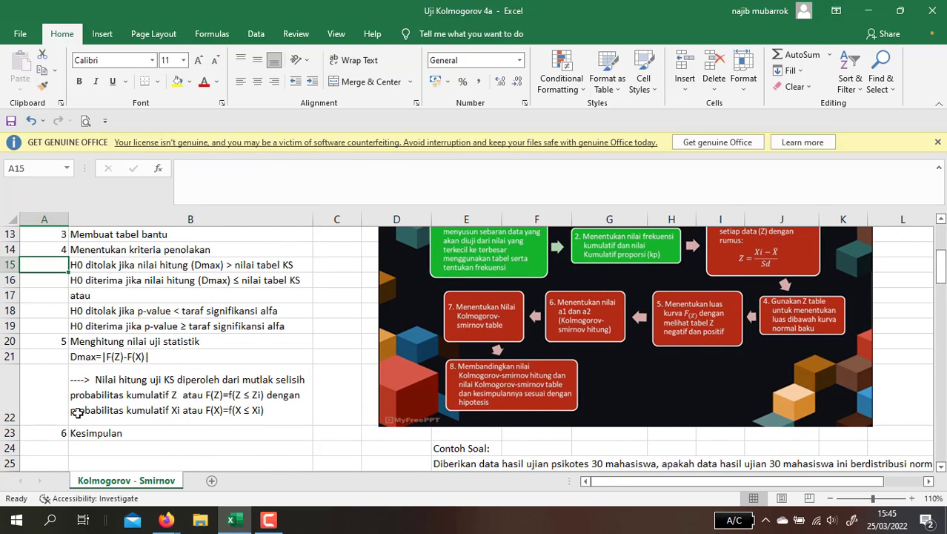
{"action": "key", "text": "Right"}
{"action": "key", "text": "Down"}
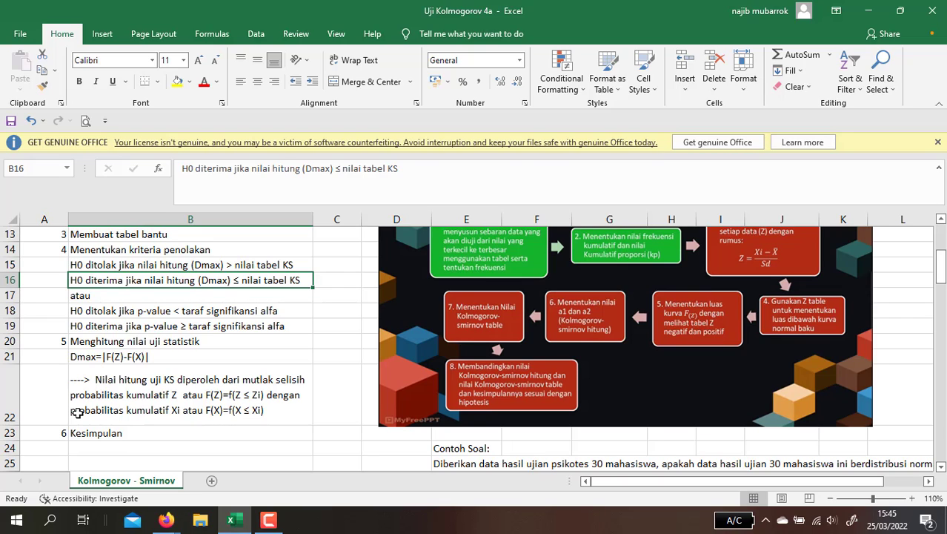
{"action": "key", "text": "Down"}
{"action": "key", "text": "Up"}
- Enter the conclusion "H0 diterima--> Data Nilai Psikotes 20 Mhs berdistribusi normal" in D54, below the Dmax and KS Tabel comparison
{"action": "left_click", "coordinate": [941, 466]}
{"action": "left_click_drag", "start_coordinate": [941, 467], "coordinate": [940, 469]}
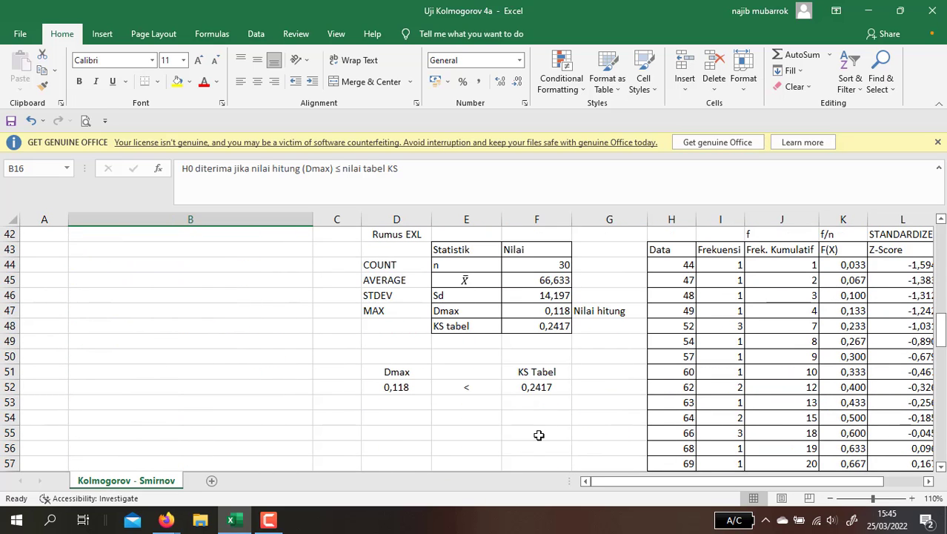
{"action": "left_click", "coordinate": [415, 418]}
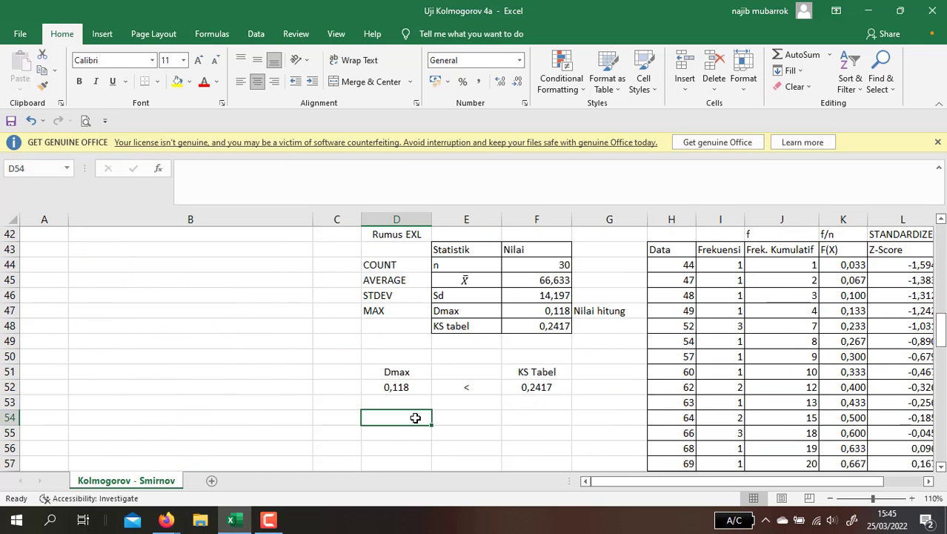
{"action": "type", "text": "H0"}
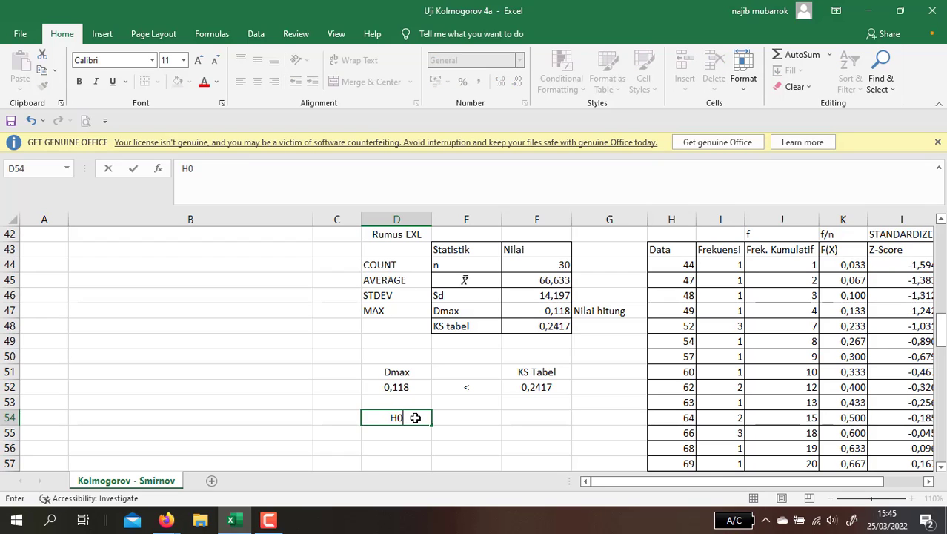
{"action": "type", "text": " diterima"}
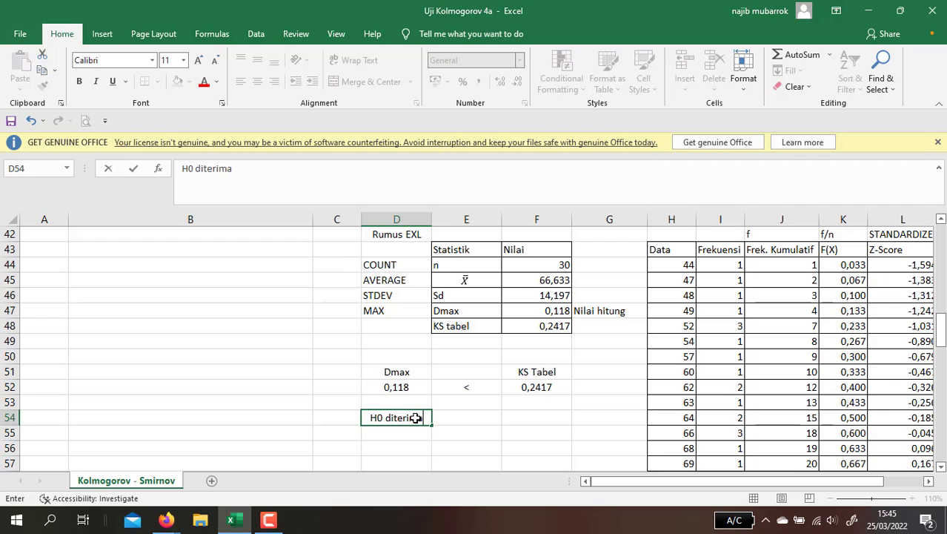
{"action": "type", "text": "---"}
{"action": "key", "text": "BackSpace"}
{"action": "type", "text": "> Data"}
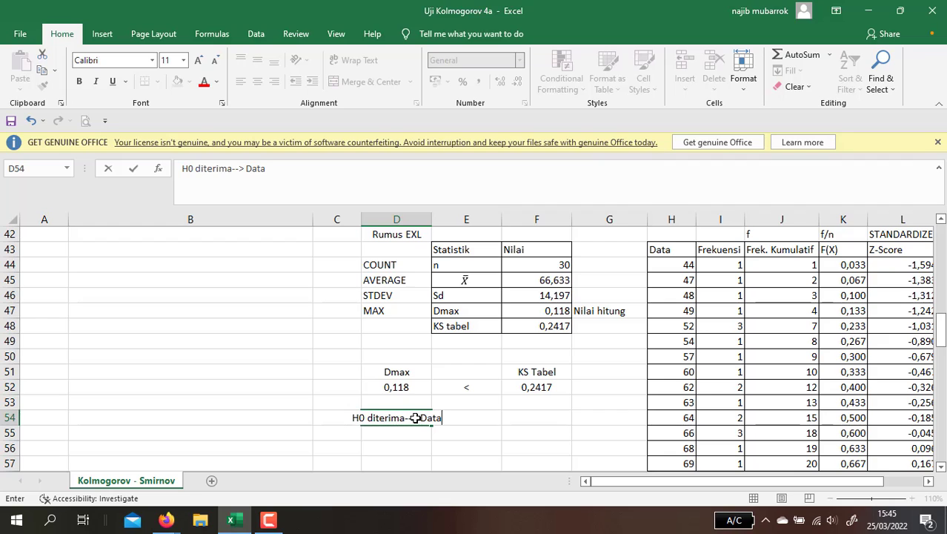
{"action": "type", "text": " N"}
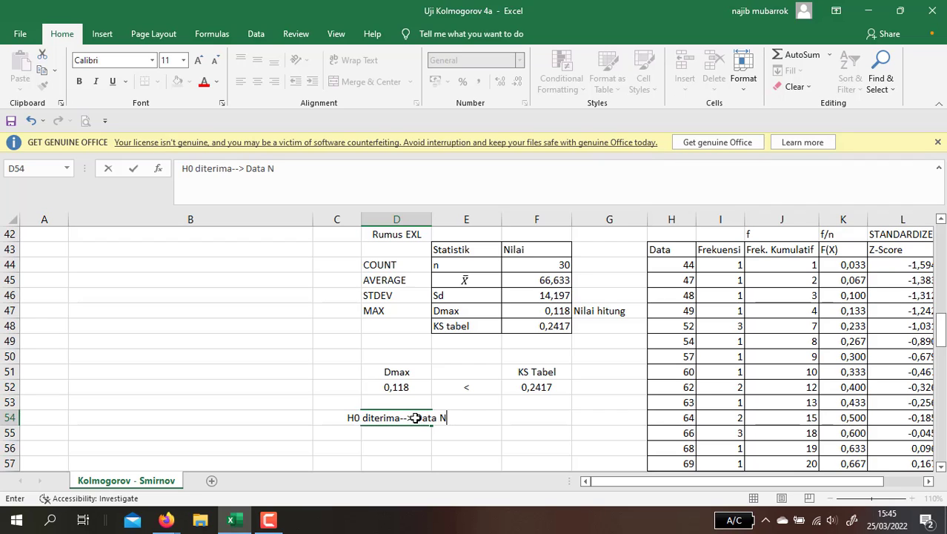
{"action": "type", "text": "ila"}
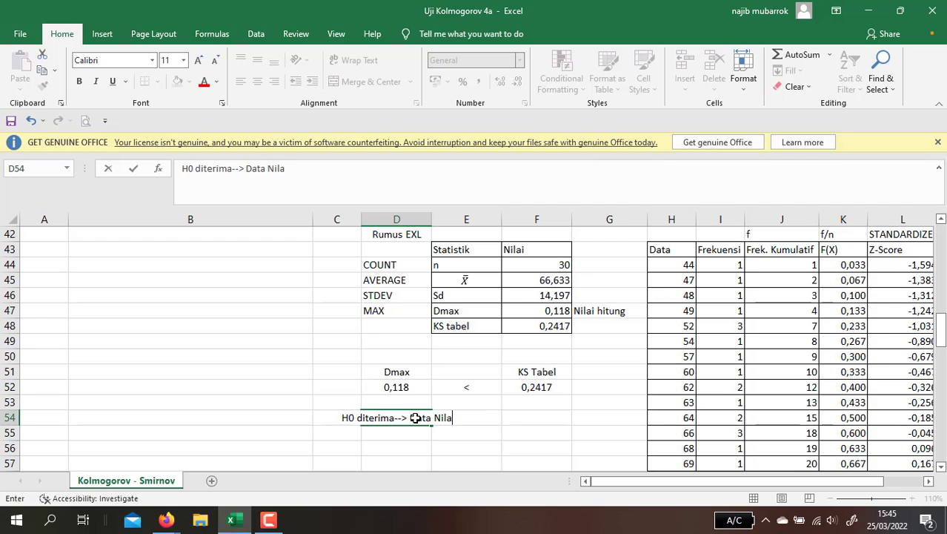
{"action": "type", "text": "i Psikotes"}
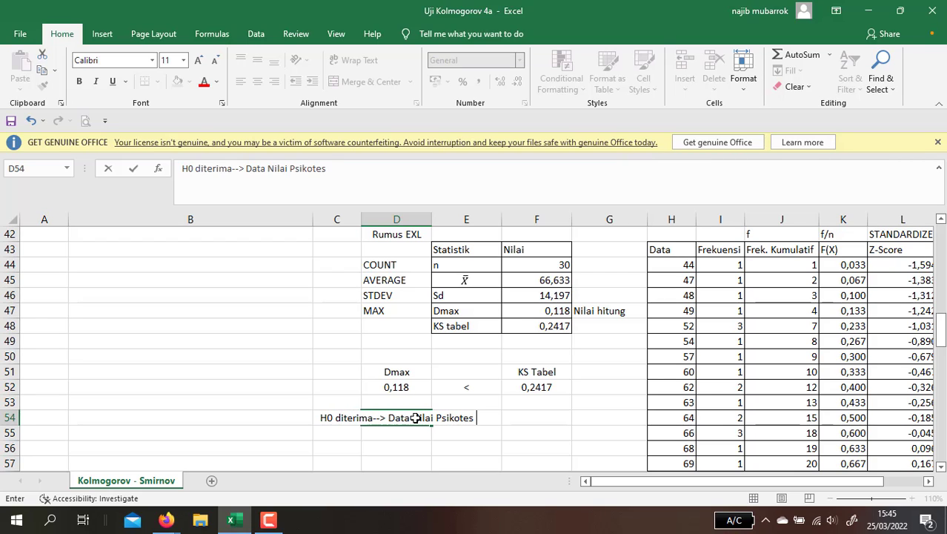
{"action": "type", "text": " 20 M"}
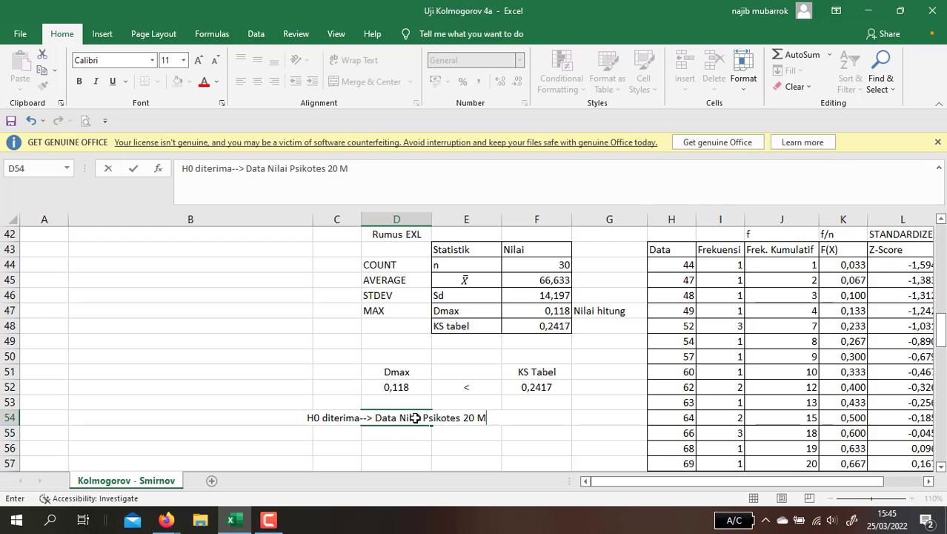
{"action": "type", "text": "hs"}
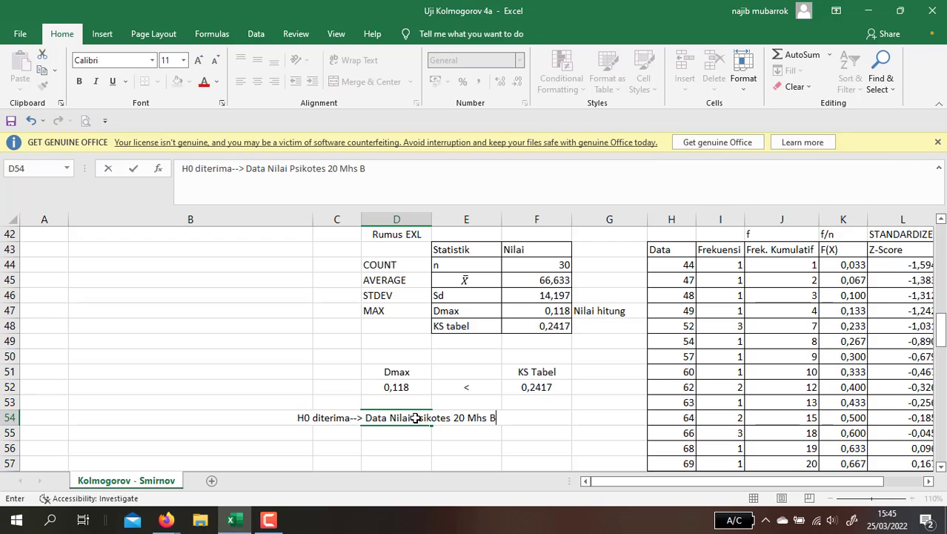
{"action": "type", "text": " be"}
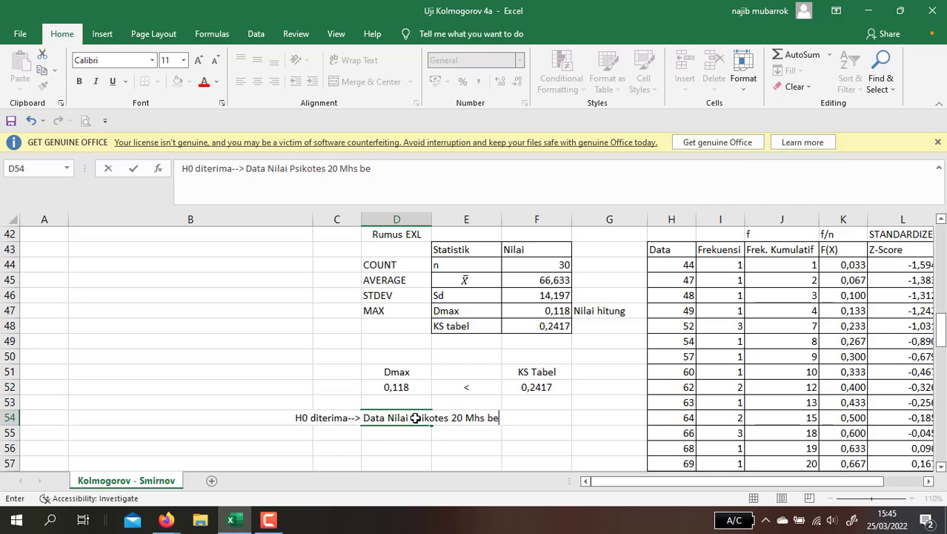
{"action": "type", "text": "rdistri"}
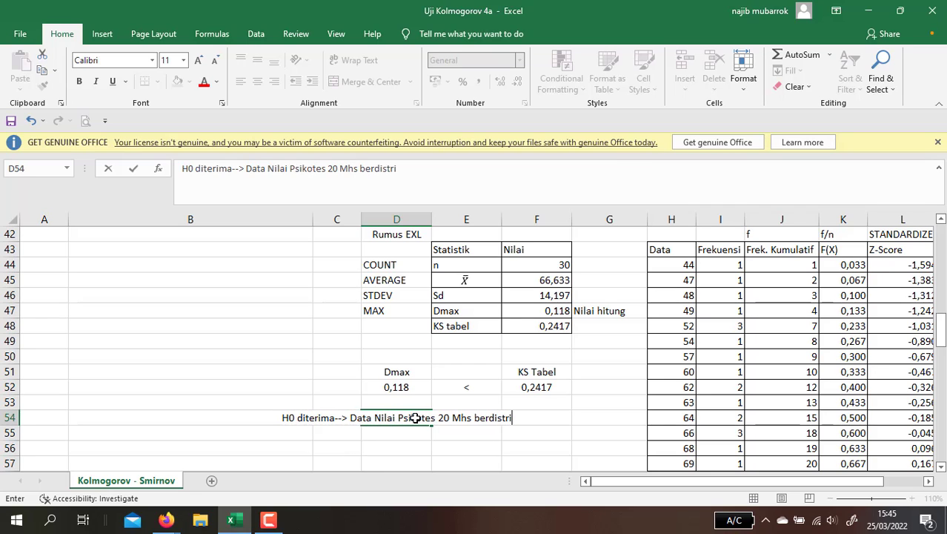
{"action": "type", "text": "busi normal"}
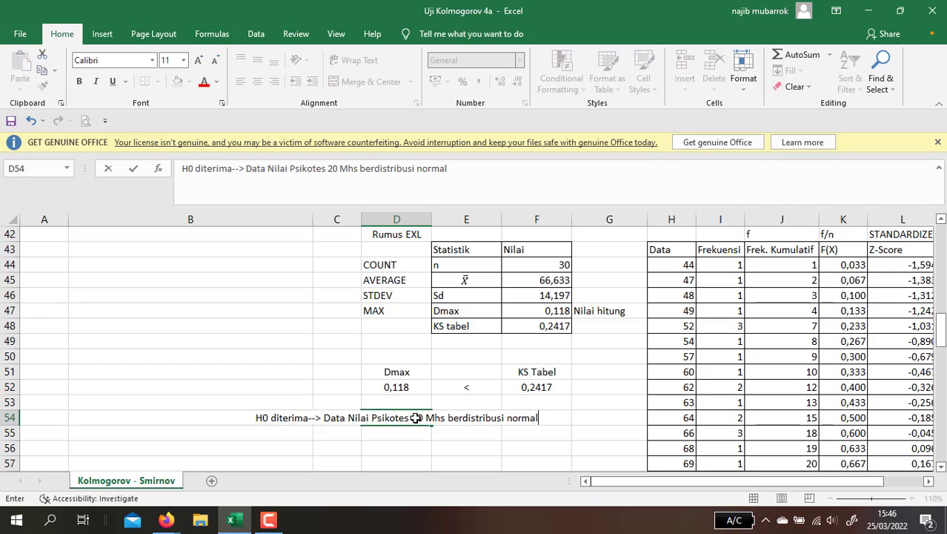
{"action": "key", "text": "Return"}
- Left-align the conclusion text in D54
{"action": "key", "text": "Left"}
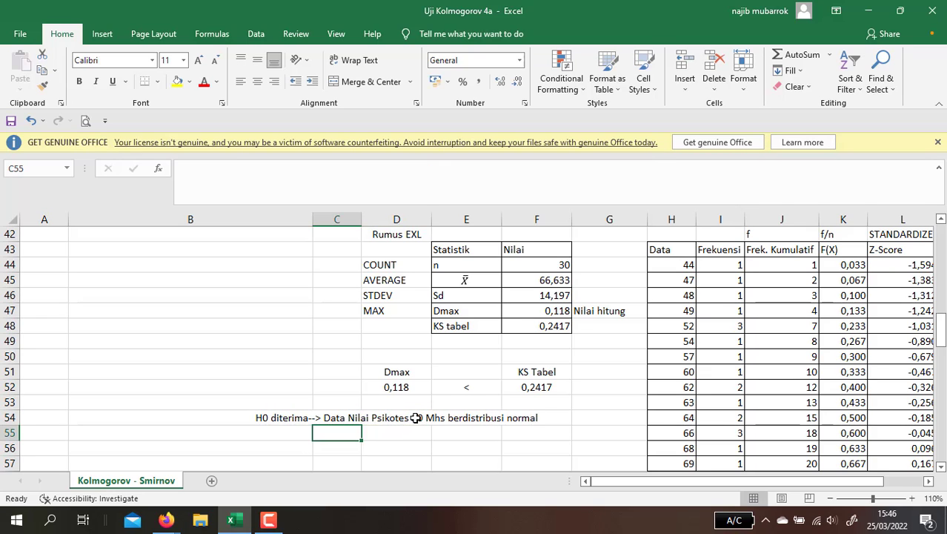
{"action": "key", "text": "Up"}
{"action": "key", "text": "Left"}
{"action": "key", "text": "Right"}
{"action": "key", "text": "Right"}
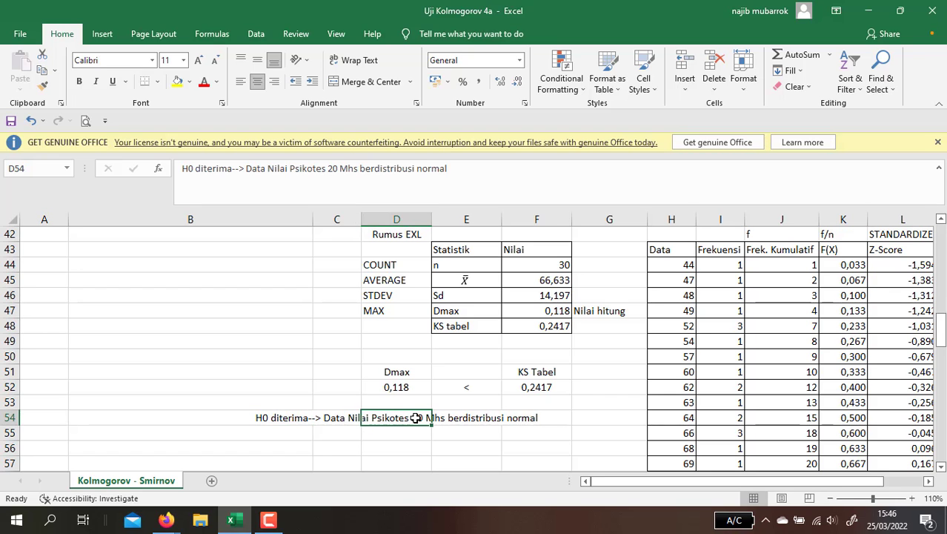
{"action": "key", "text": "Left"}
{"action": "key", "text": "Down"}
{"action": "key", "text": "Down"}
{"action": "key", "text": "Down"}
{"action": "key", "text": "Down"}
{"action": "key", "text": "Down"}
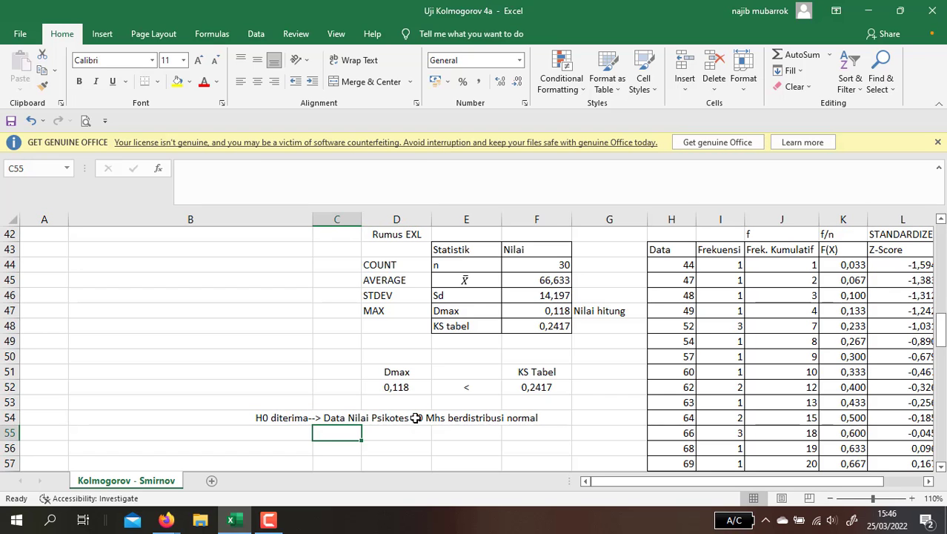
{"action": "key", "text": "Down"}
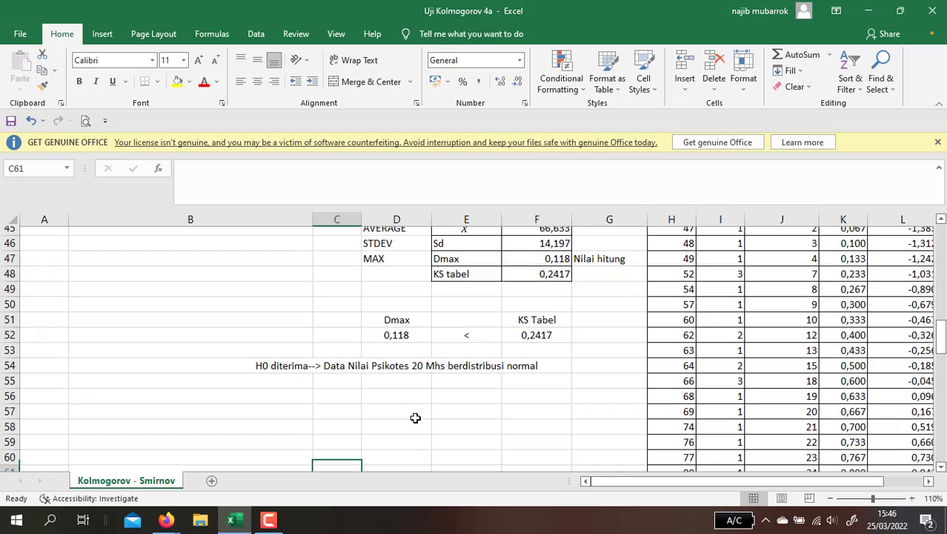
{"action": "key", "text": "Up"}
{"action": "key", "text": "Up"}
{"action": "key", "text": "Up"}
{"action": "key", "text": "Up"}
{"action": "key", "text": "Up"}
{"action": "key", "text": "Up"}
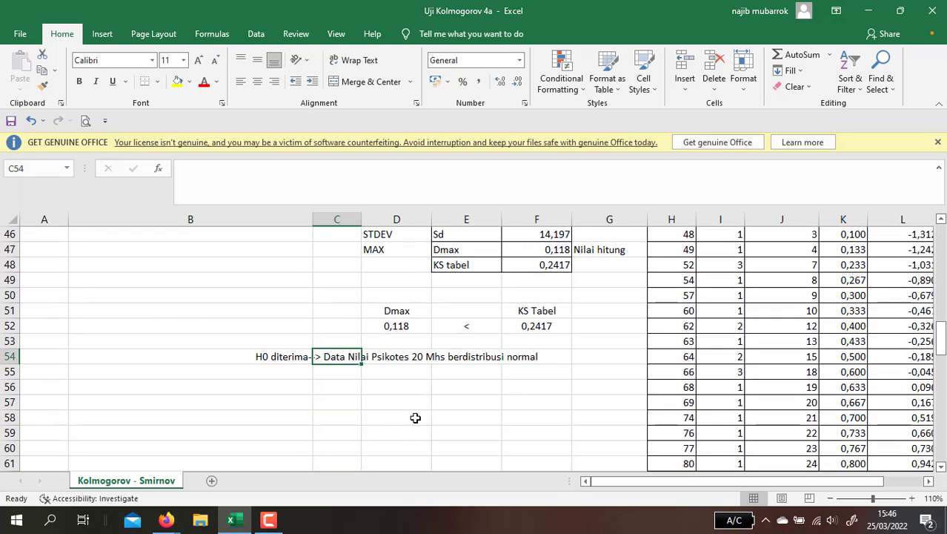
{"action": "key", "text": "Right"}
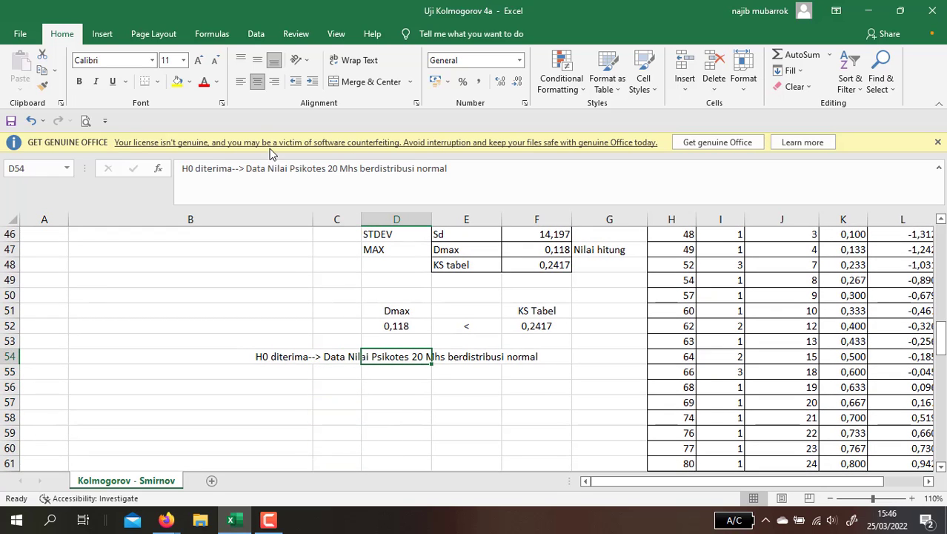
{"action": "left_click", "coordinate": [241, 84]}
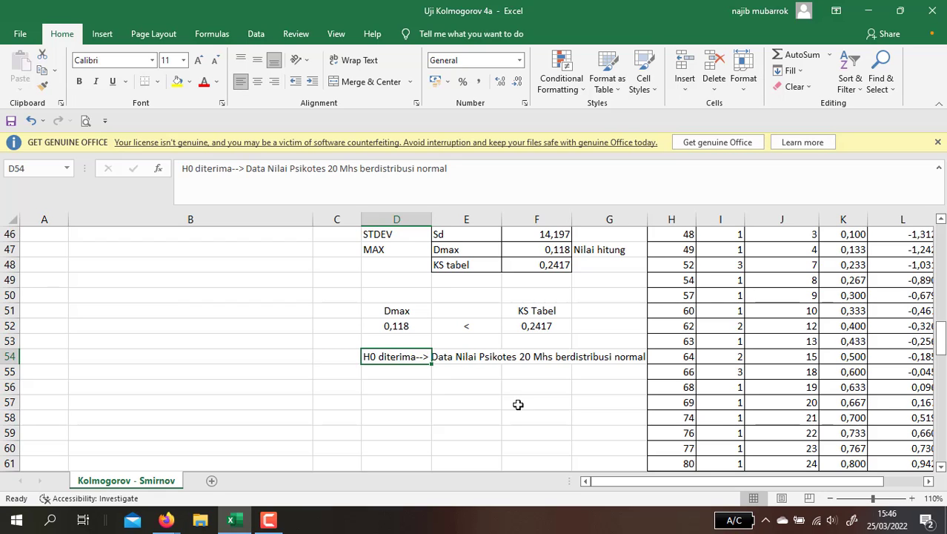
{"action": "left_click", "coordinate": [478, 385]}
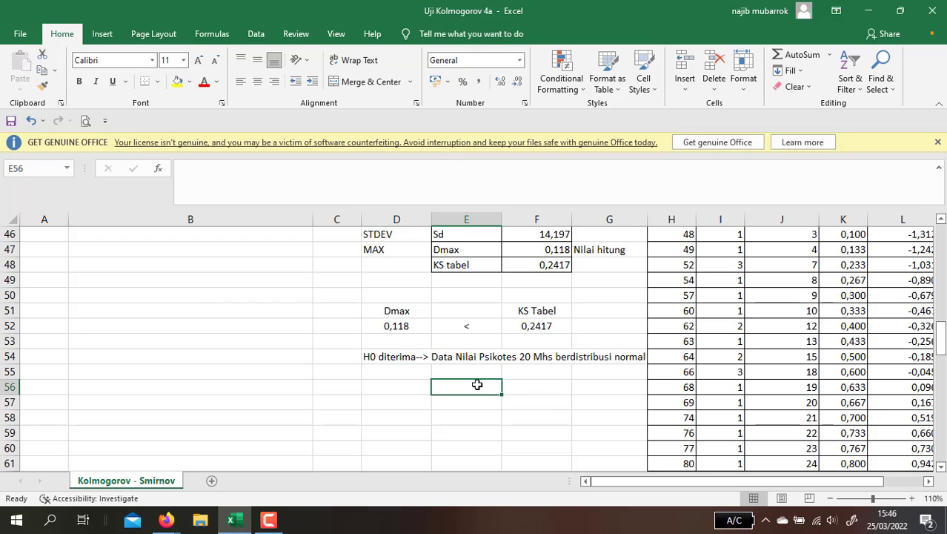
{"action": "key", "text": "Up"}
{"action": "key", "text": "Up"}
{"action": "key", "text": "Left"}
{"action": "key", "text": "Up"}
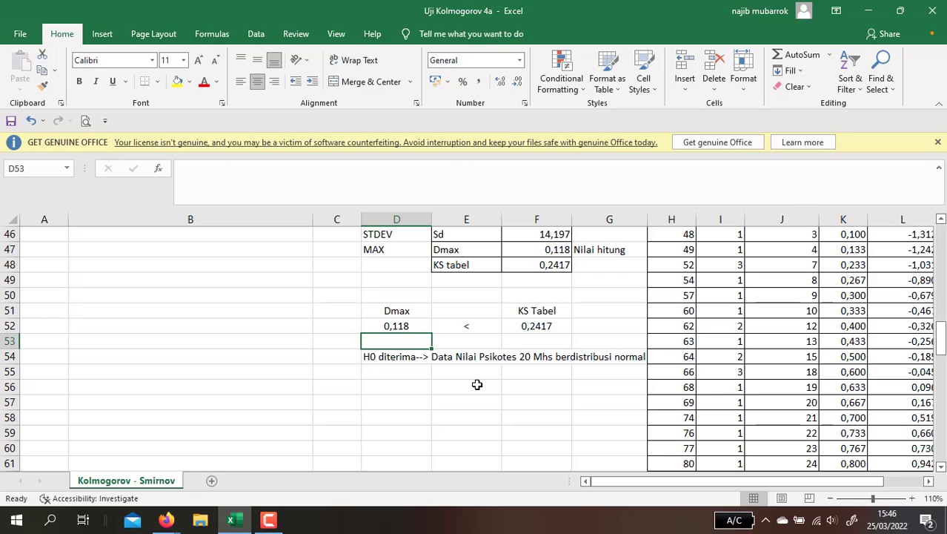